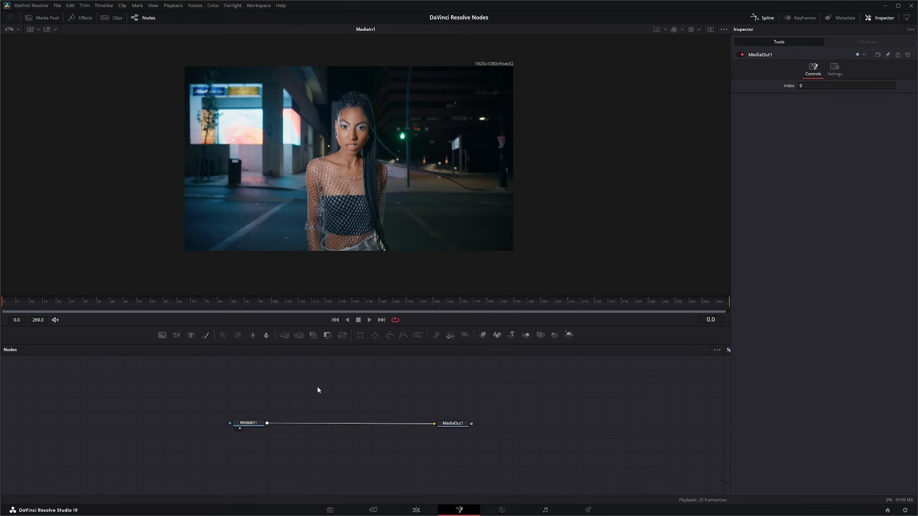
Add a Grid Warp node and insert it between MediaIn1 and MediaOut1.
{"action": "key", "text": "shift+space"}
{"action": "type", "text": "grid"}
{"action": "key", "text": "Return"}
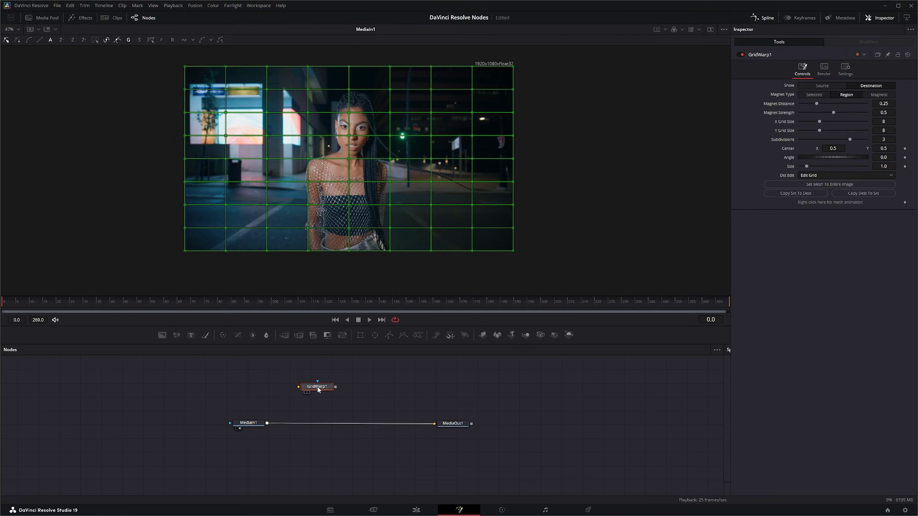
{"action": "left_click_drag", "start_coordinate": [319, 389], "coordinate": [309, 424]}
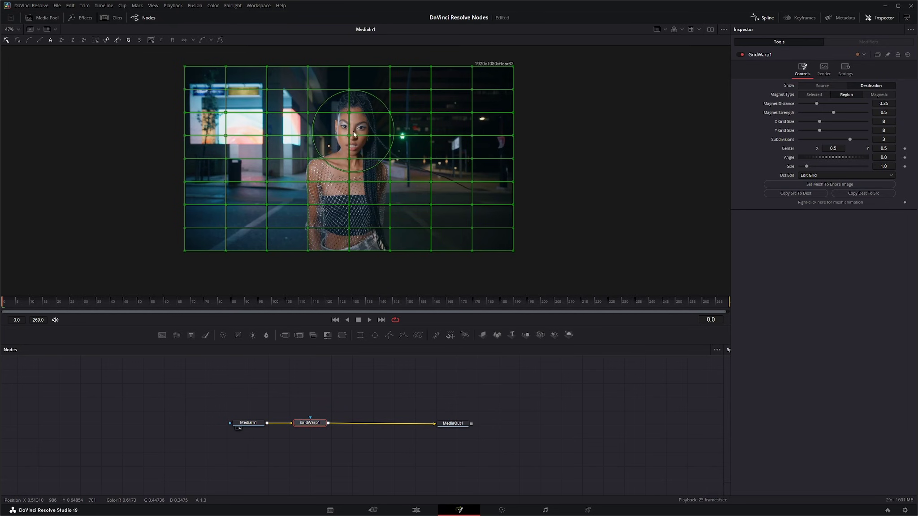
View GridWarp1, test-warp mesh points around the face, then reset the warp.
{"action": "left_click_drag", "start_coordinate": [349, 137], "coordinate": [351, 147]}
{"action": "key", "text": "1"}
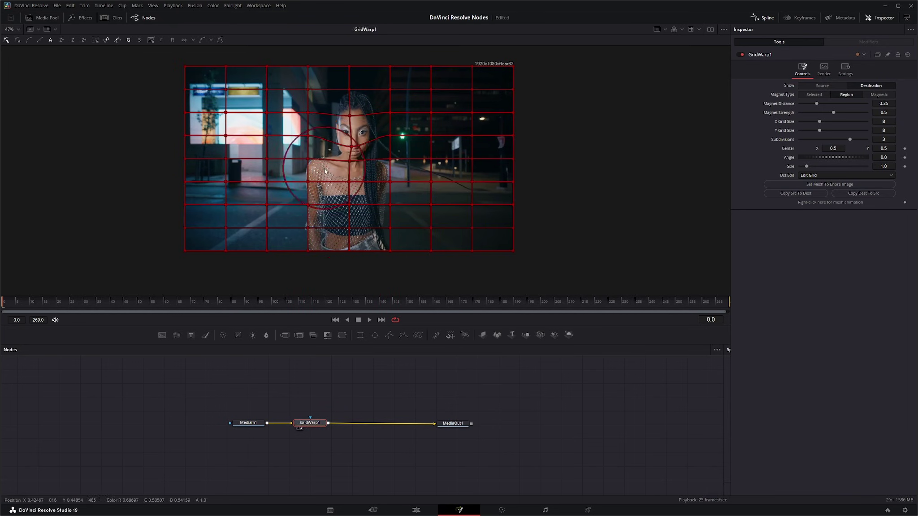
{"action": "mouse_move", "coordinate": [375, 191]}
{"action": "left_mouse_down"}
{"action": "mouse_move", "coordinate": [386, 171]}
{"action": "mouse_move", "coordinate": [398, 179]}
{"action": "mouse_move", "coordinate": [322, 164]}
{"action": "mouse_move", "coordinate": [287, 197]}
{"action": "mouse_move", "coordinate": [272, 157]}
{"action": "mouse_move", "coordinate": [302, 128]}
{"action": "mouse_move", "coordinate": [347, 145]}
{"action": "mouse_move", "coordinate": [385, 131]}
{"action": "mouse_move", "coordinate": [343, 175]}
{"action": "mouse_move", "coordinate": [391, 187]}
{"action": "mouse_move", "coordinate": [401, 203]}
{"action": "mouse_move", "coordinate": [307, 193]}
{"action": "mouse_move", "coordinate": [289, 206]}
{"action": "mouse_move", "coordinate": [261, 192]}
{"action": "mouse_move", "coordinate": [271, 142]}
{"action": "mouse_move", "coordinate": [308, 121]}
{"action": "mouse_move", "coordinate": [434, 120]}
{"action": "mouse_move", "coordinate": [415, 200]}
{"action": "left_mouse_up"}
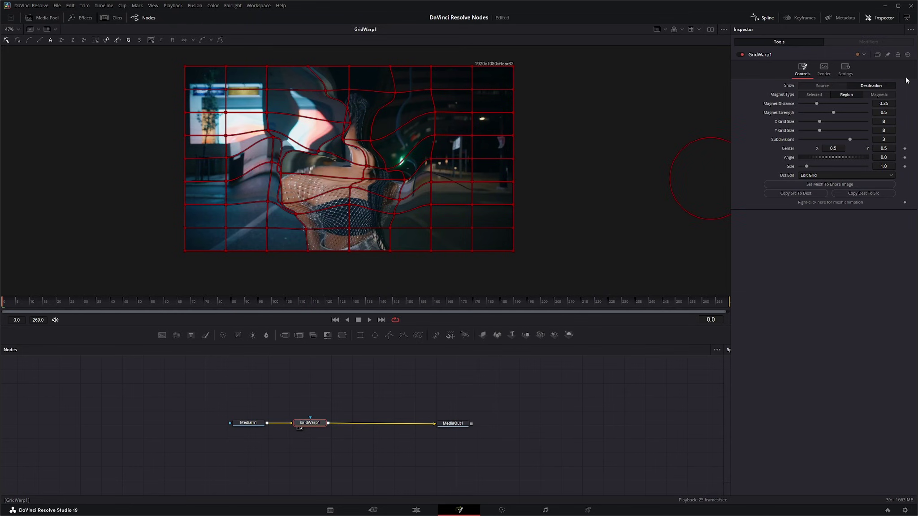
{"action": "left_click", "coordinate": [909, 55]}
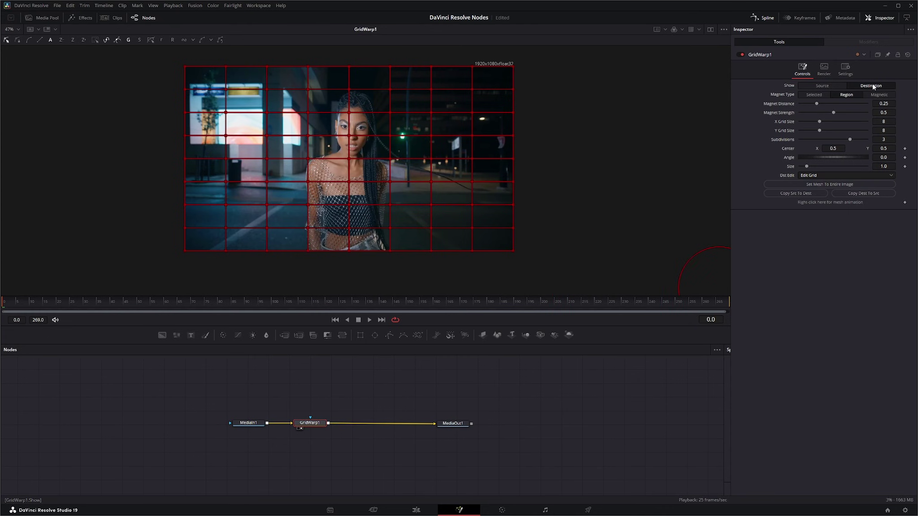
Toggle between source and destination grids, then move a face point with the magnet on Selected.
{"action": "left_click", "coordinate": [817, 86]}
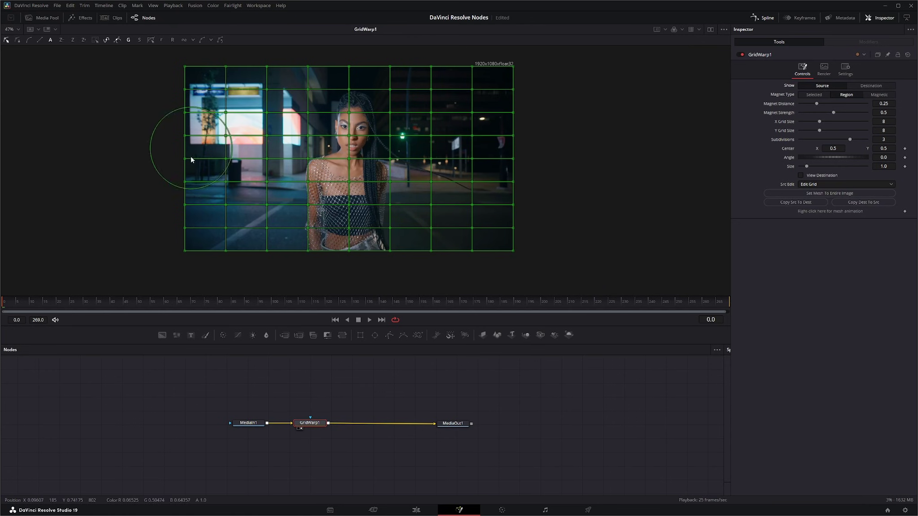
{"action": "left_click", "coordinate": [876, 86]}
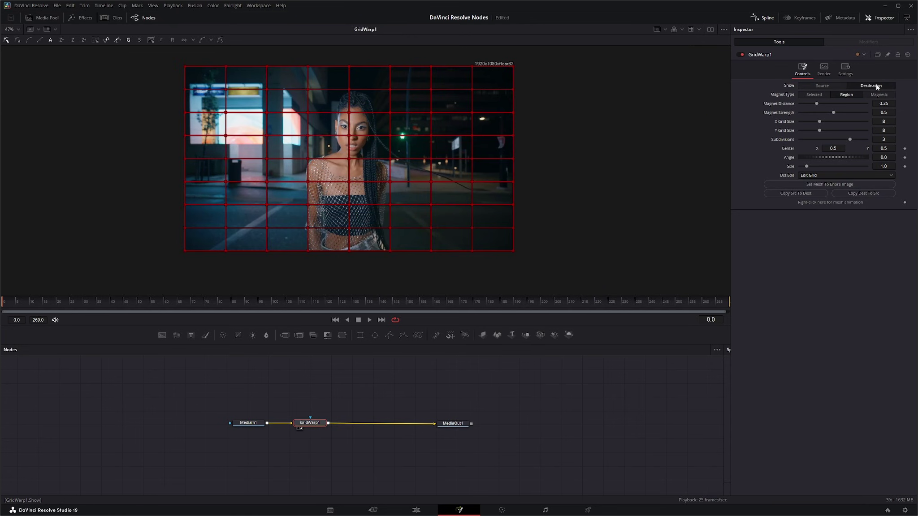
{"action": "left_click", "coordinate": [825, 85]}
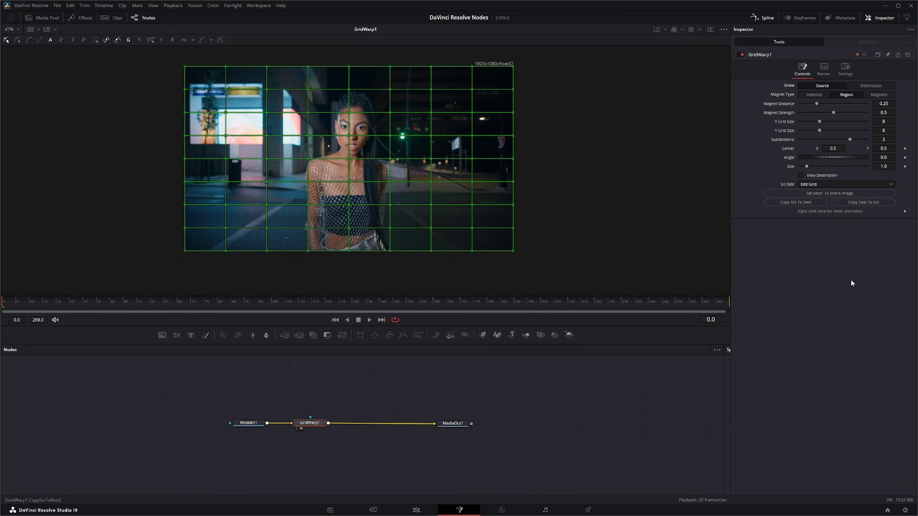
{"action": "left_click", "coordinate": [810, 95]}
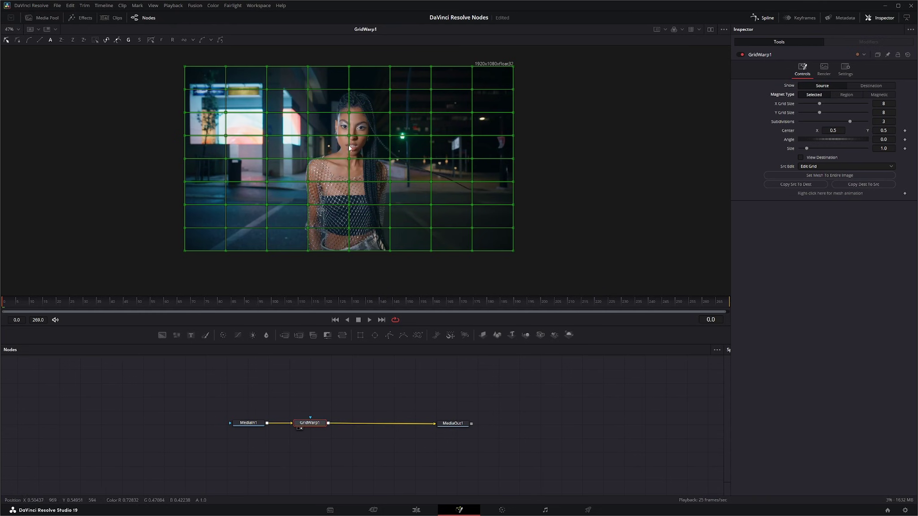
{"action": "left_click_drag", "start_coordinate": [349, 137], "coordinate": [334, 134]}
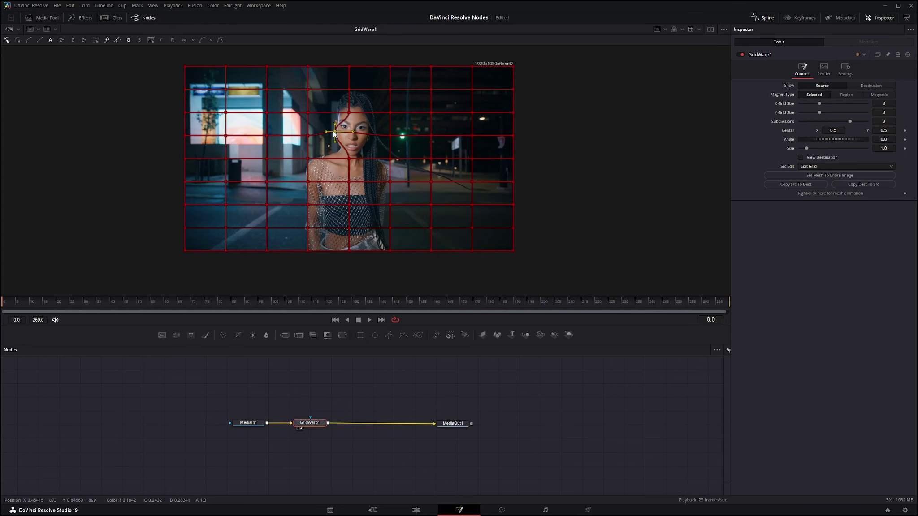
On the destination grid, pull the face point left, then warp across the image with Region magnet.
{"action": "left_click", "coordinate": [880, 86]}
{"action": "left_click_drag", "start_coordinate": [349, 138], "coordinate": [339, 137]}
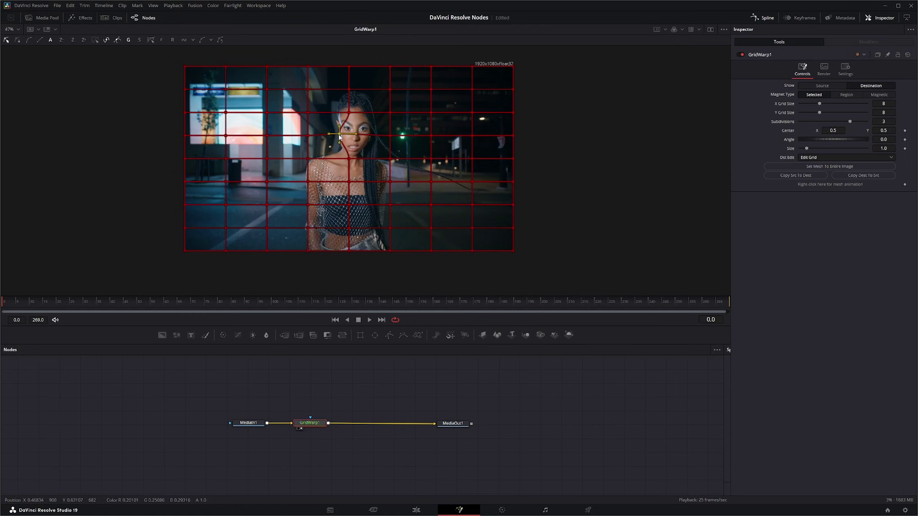
{"action": "left_click", "coordinate": [847, 94]}
{"action": "mouse_move", "coordinate": [329, 167]}
{"action": "left_mouse_down"}
{"action": "mouse_move", "coordinate": [402, 151]}
{"action": "mouse_move", "coordinate": [278, 135]}
{"action": "mouse_move", "coordinate": [341, 193]}
{"action": "mouse_move", "coordinate": [392, 182]}
{"action": "mouse_move", "coordinate": [445, 156]}
{"action": "mouse_move", "coordinate": [437, 127]}
{"action": "mouse_move", "coordinate": [246, 139]}
{"action": "mouse_move", "coordinate": [287, 148]}
{"action": "left_mouse_up"}
Use the Magnetic falloff with distance 0.337 to re-warp, then shrink distance to 0.027.
{"action": "left_click", "coordinate": [879, 94]}
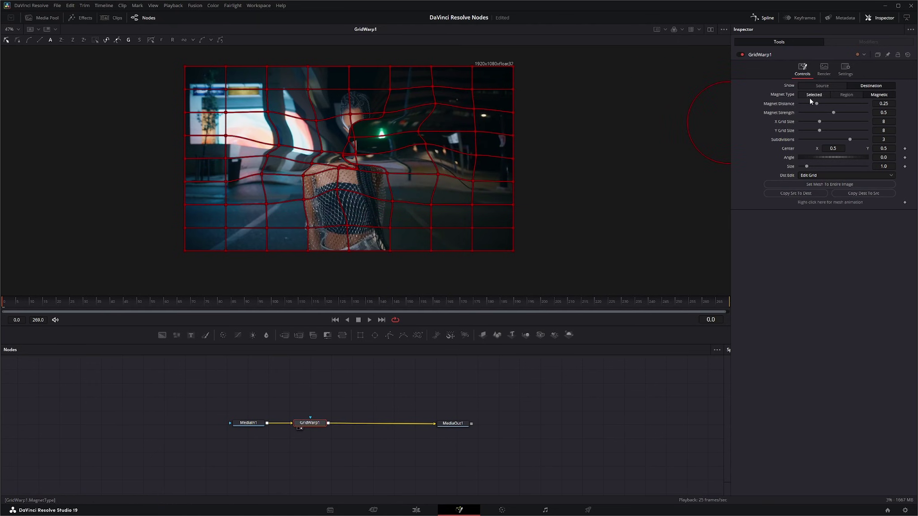
{"action": "left_click_drag", "start_coordinate": [816, 103], "coordinate": [822, 104]}
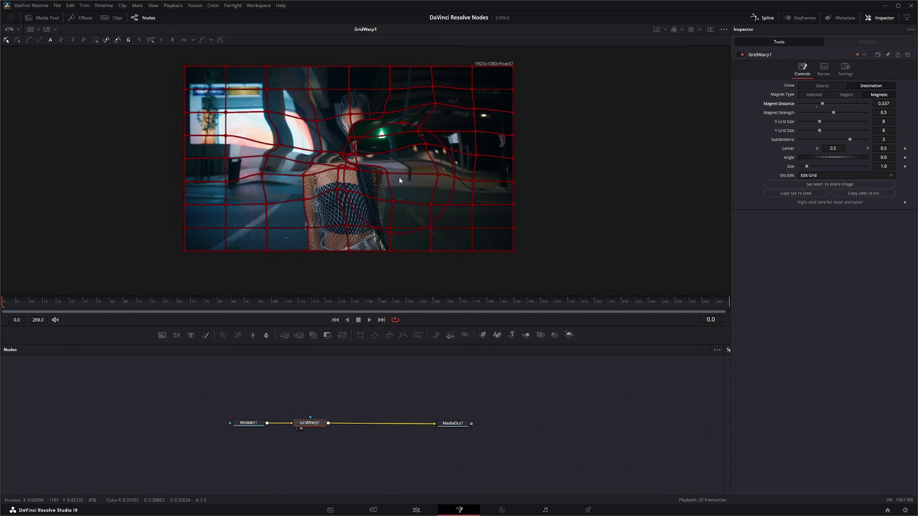
{"action": "mouse_move", "coordinate": [400, 179]}
{"action": "left_mouse_down"}
{"action": "mouse_move", "coordinate": [395, 187]}
{"action": "mouse_move", "coordinate": [354, 152]}
{"action": "mouse_move", "coordinate": [350, 135]}
{"action": "left_mouse_up"}
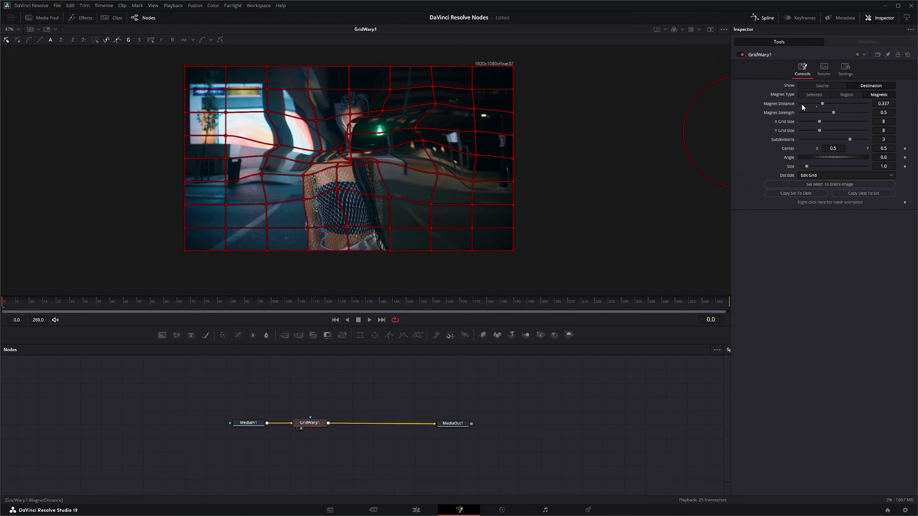
{"action": "left_click_drag", "start_coordinate": [803, 104], "coordinate": [800, 104]}
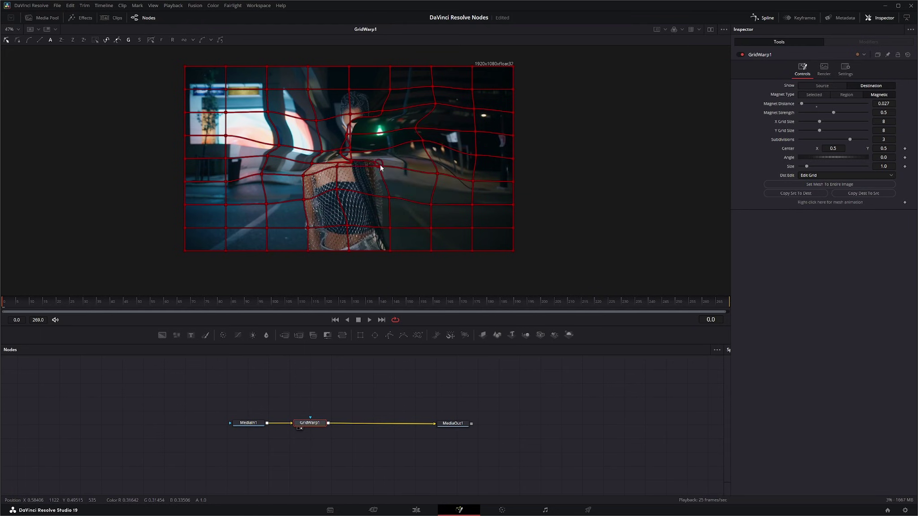
Switch the magnet back to Region, raise strength to 0.722, and set X Grid Size to 9.
{"action": "left_click", "coordinate": [846, 95]}
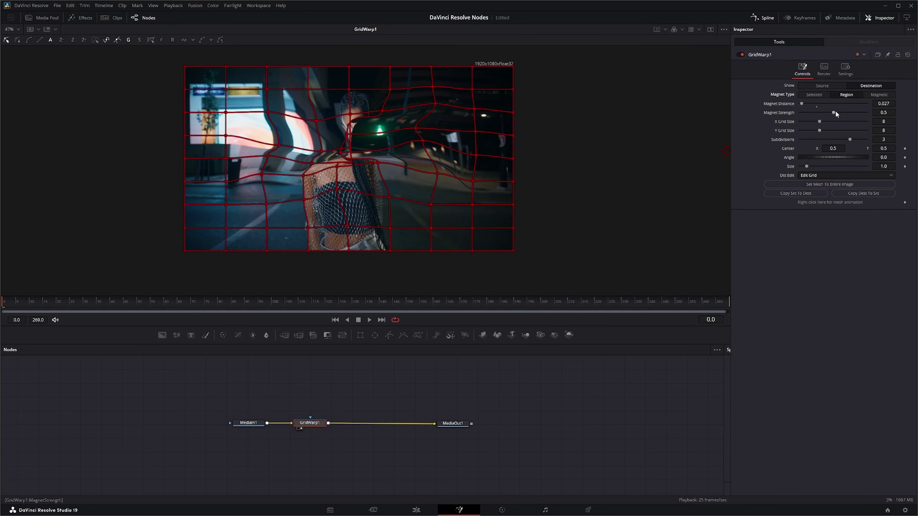
{"action": "left_click_drag", "start_coordinate": [835, 113], "coordinate": [849, 114]}
{"action": "left_click_drag", "start_coordinate": [820, 122], "coordinate": [824, 123]}
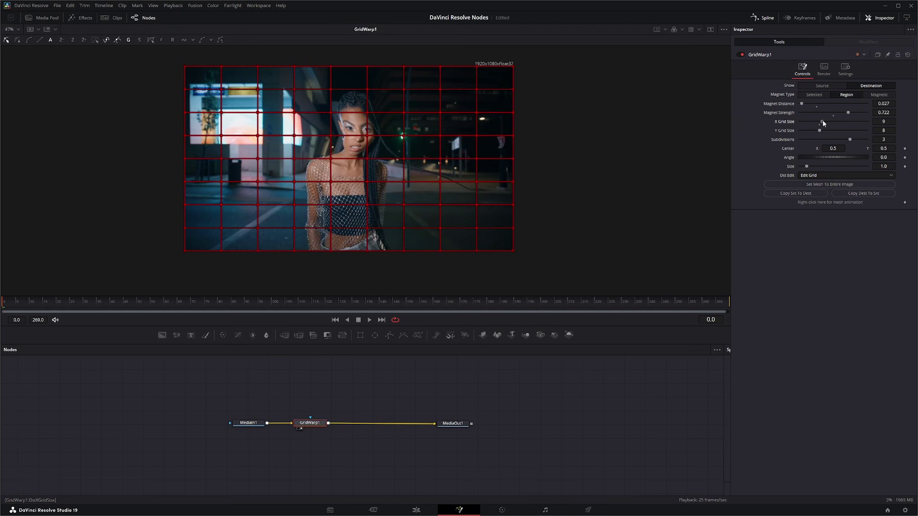
Reset GridWarp1, greatly increase the source grid columns, and hide subdivision lines.
{"action": "left_click", "coordinate": [908, 55]}
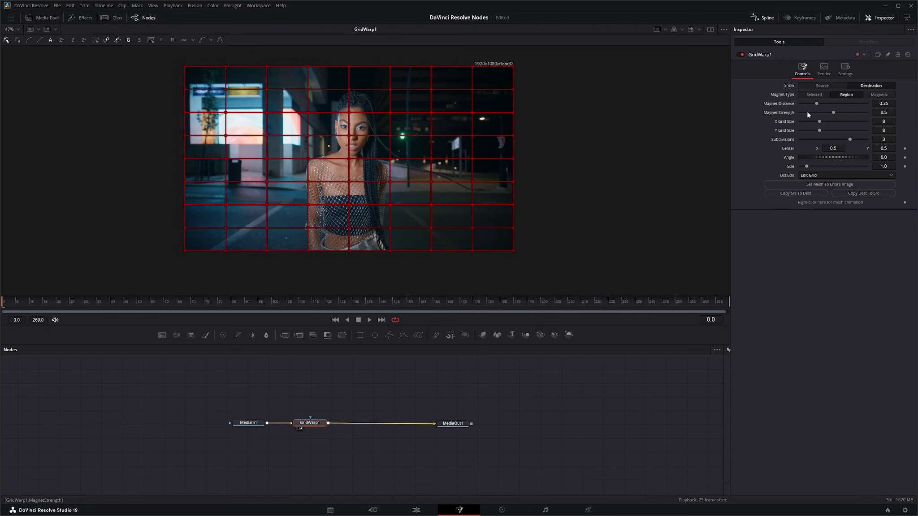
{"action": "left_click", "coordinate": [827, 87]}
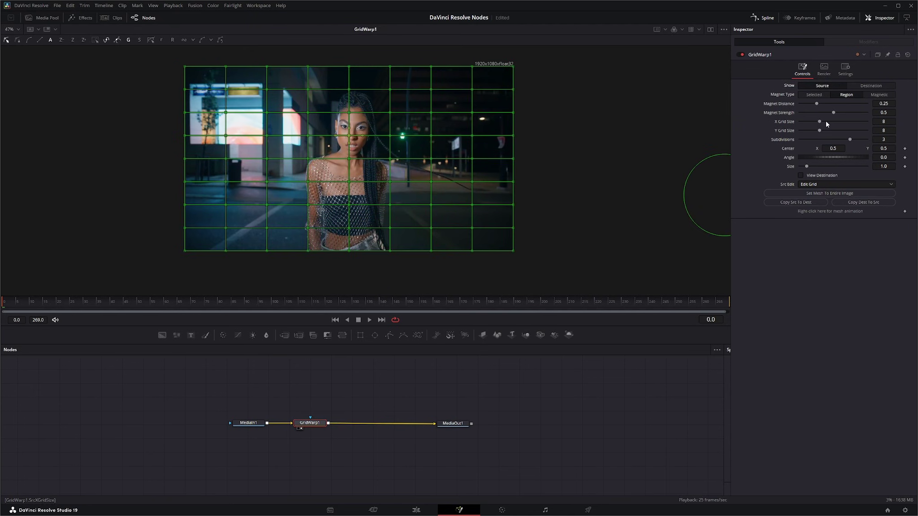
{"action": "mouse_move", "coordinate": [821, 122]}
{"action": "left_mouse_down"}
{"action": "mouse_move", "coordinate": [849, 123]}
{"action": "mouse_move", "coordinate": [820, 130]}
{"action": "left_mouse_up"}
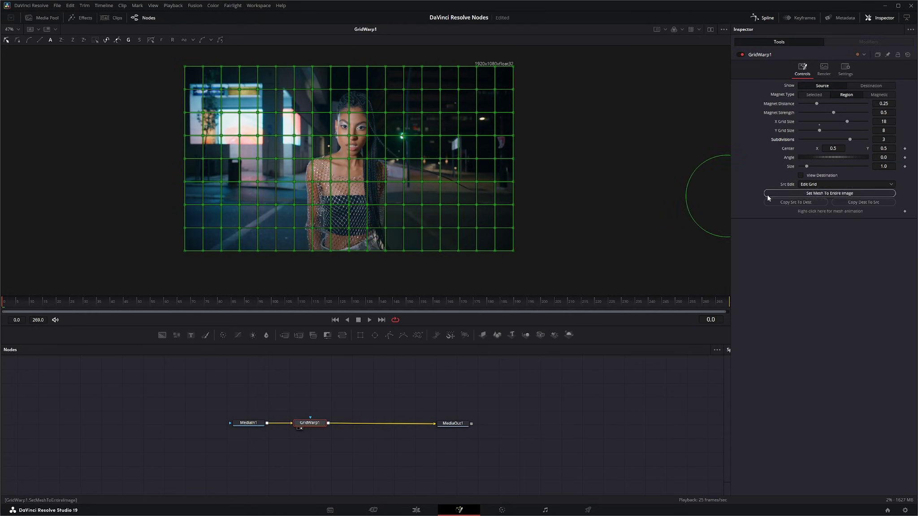
{"action": "left_click", "coordinate": [139, 41]}
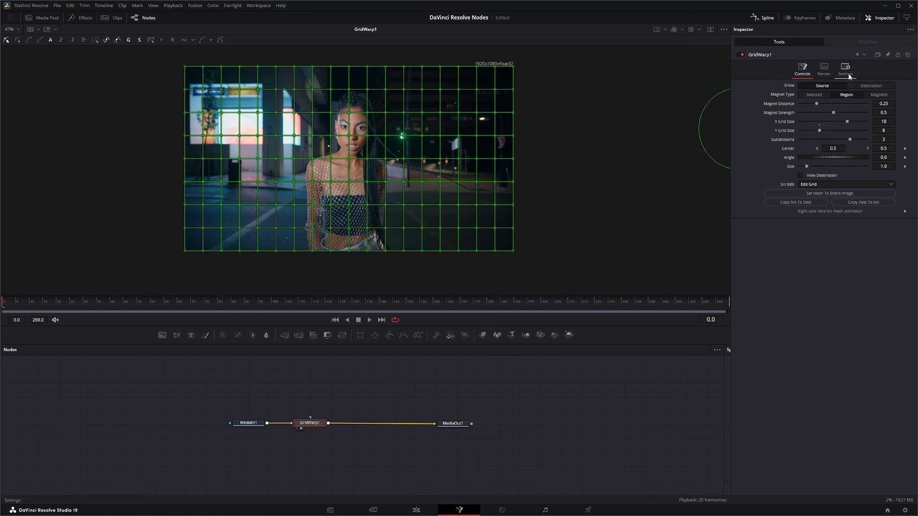
On the destination grid, warp the face while varying Subdivisions between 1 and 4.
{"action": "left_click", "coordinate": [876, 86]}
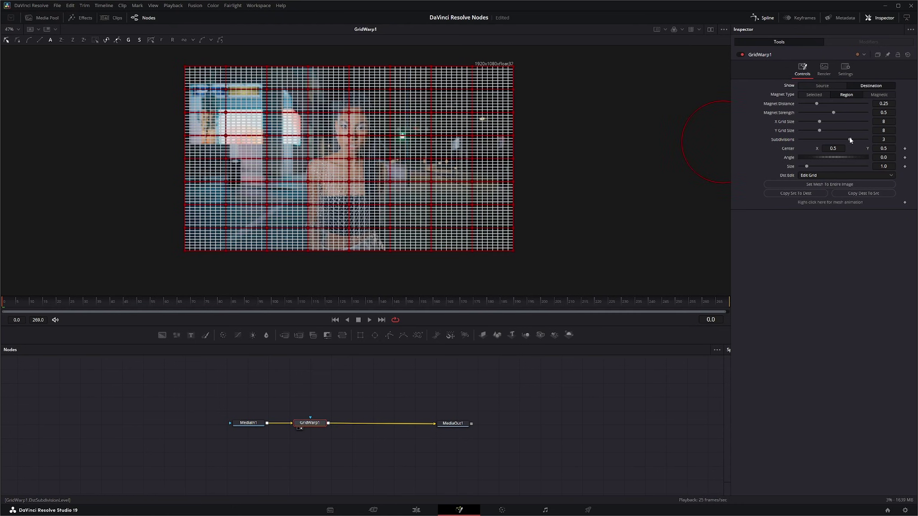
{"action": "left_click_drag", "start_coordinate": [851, 140], "coordinate": [812, 143]}
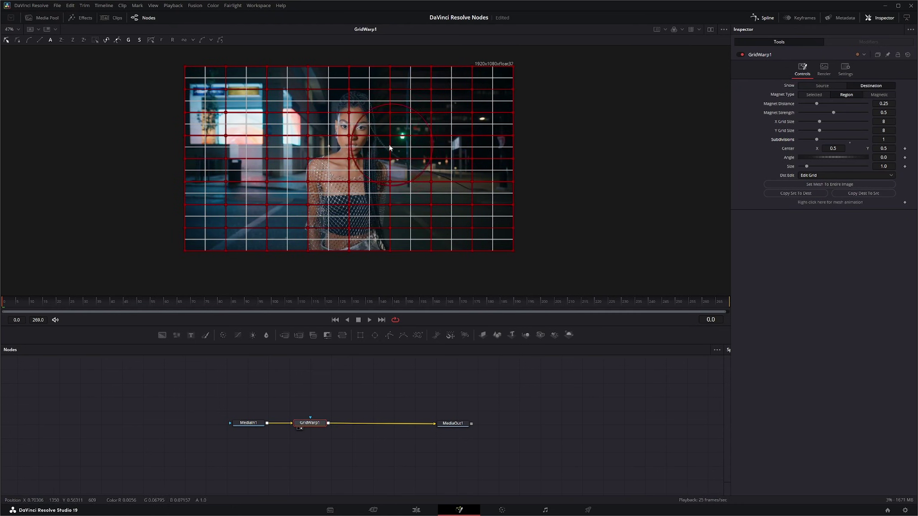
{"action": "mouse_move", "coordinate": [370, 131]}
{"action": "left_mouse_down"}
{"action": "mouse_move", "coordinate": [327, 158]}
{"action": "mouse_move", "coordinate": [382, 135]}
{"action": "mouse_move", "coordinate": [325, 148]}
{"action": "mouse_move", "coordinate": [368, 135]}
{"action": "mouse_move", "coordinate": [333, 142]}
{"action": "mouse_move", "coordinate": [415, 133]}
{"action": "mouse_move", "coordinate": [365, 141]}
{"action": "mouse_move", "coordinate": [412, 136]}
{"action": "mouse_move", "coordinate": [371, 143]}
{"action": "left_mouse_up"}
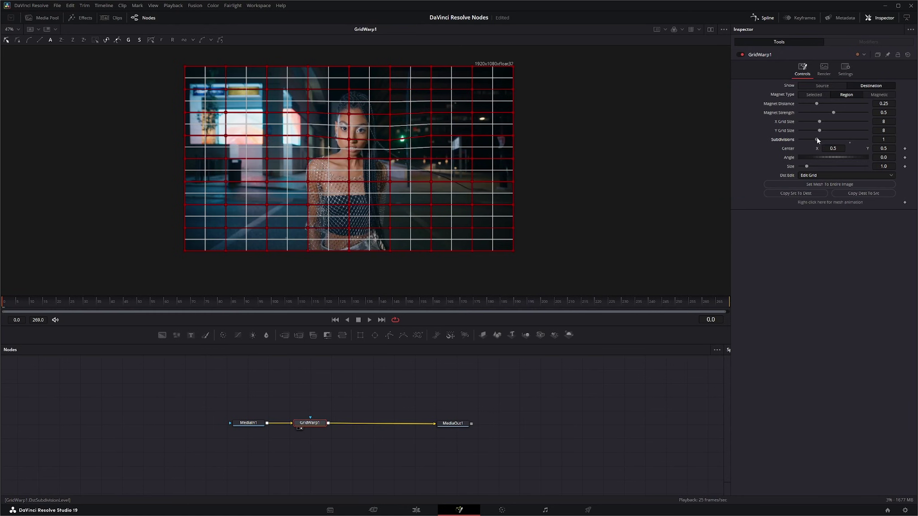
{"action": "left_click_drag", "start_coordinate": [817, 139], "coordinate": [860, 140]}
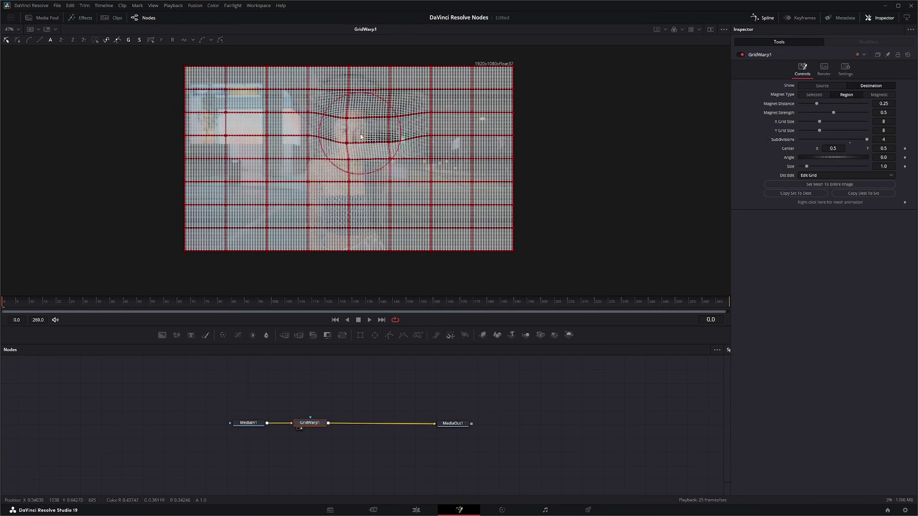
{"action": "mouse_move", "coordinate": [360, 137]}
{"action": "left_mouse_down"}
{"action": "mouse_move", "coordinate": [326, 142]}
{"action": "mouse_move", "coordinate": [365, 144]}
{"action": "left_mouse_up"}
Reset GridWarp1, hide subdivision lines, and shift the destination grid centre slightly.
{"action": "left_click", "coordinate": [909, 55]}
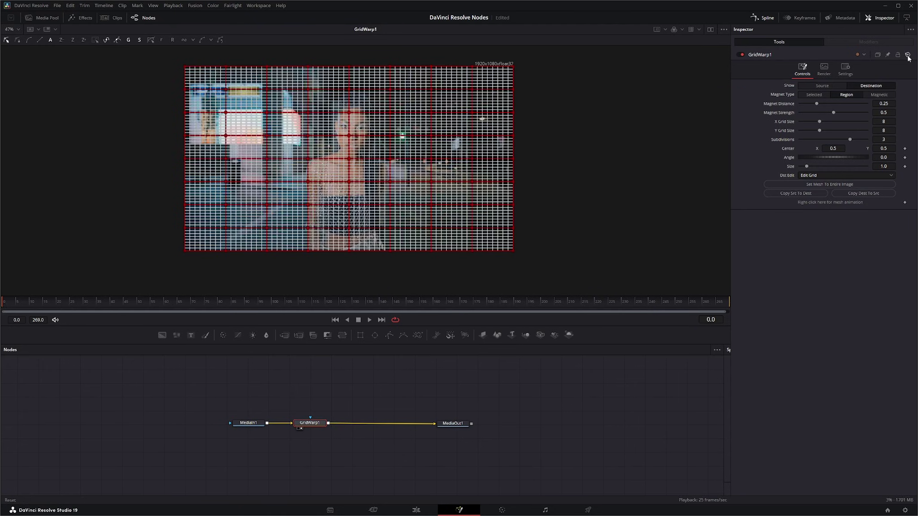
{"action": "left_click", "coordinate": [139, 40]}
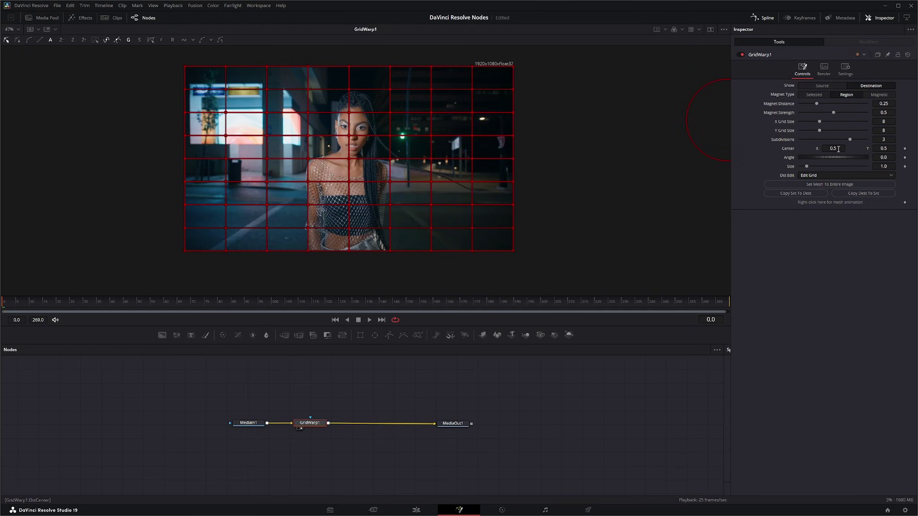
{"action": "left_click_drag", "start_coordinate": [838, 149], "coordinate": [801, 149]}
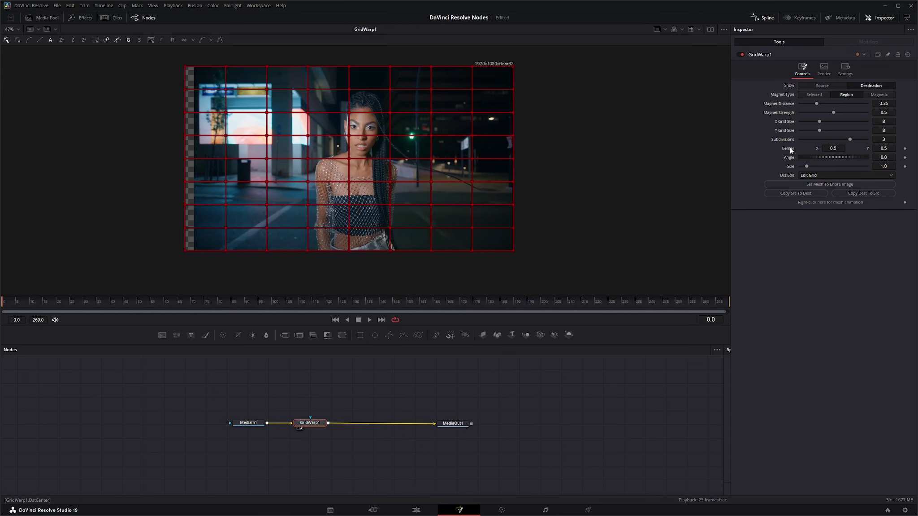
Rotate the source grid, restore Angle 0 and Size 1.0, then bend it around the face.
{"action": "left_click", "coordinate": [822, 86]}
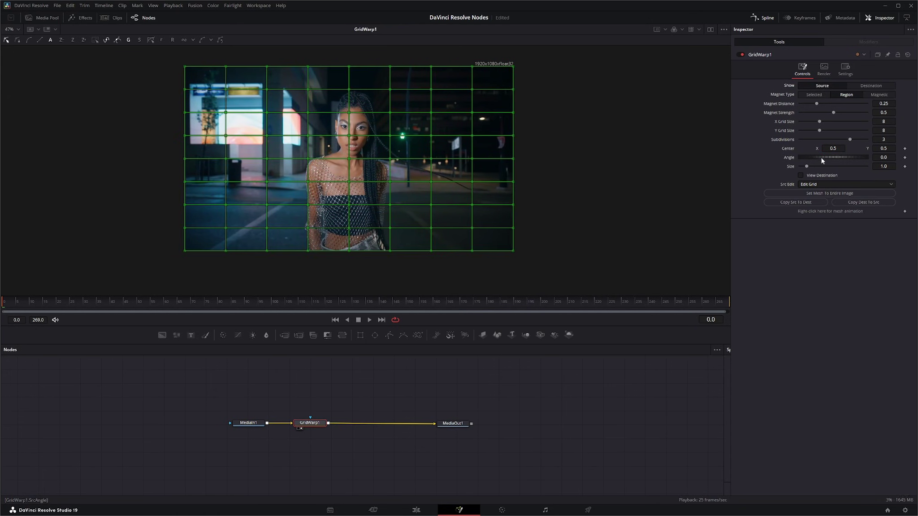
{"action": "mouse_move", "coordinate": [821, 158]}
{"action": "left_mouse_down"}
{"action": "mouse_move", "coordinate": [830, 157]}
{"action": "mouse_move", "coordinate": [810, 157]}
{"action": "mouse_move", "coordinate": [820, 167]}
{"action": "mouse_move", "coordinate": [802, 167]}
{"action": "mouse_move", "coordinate": [809, 169]}
{"action": "left_mouse_up"}
{"action": "double_click", "coordinate": [791, 160]}
{"action": "double_click", "coordinate": [791, 167]}
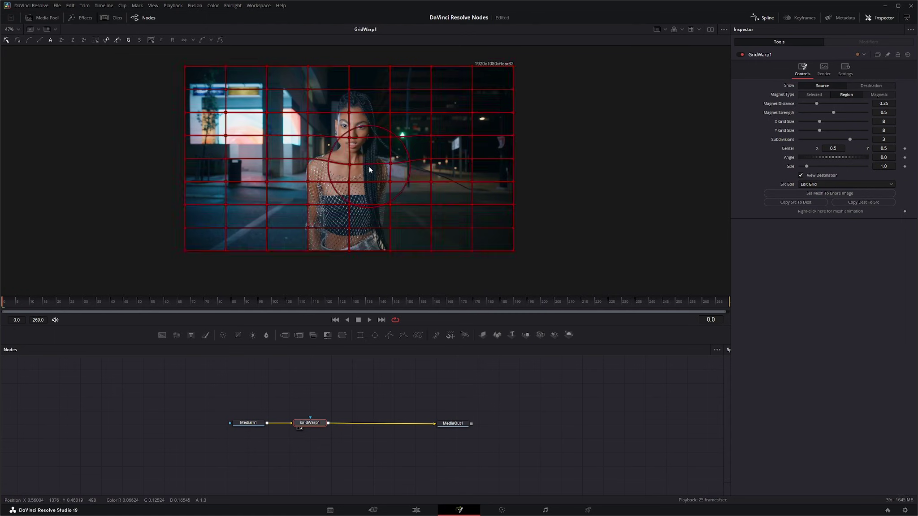
{"action": "mouse_move", "coordinate": [369, 167]}
{"action": "left_mouse_down"}
{"action": "mouse_move", "coordinate": [368, 144]}
{"action": "mouse_move", "coordinate": [369, 156]}
{"action": "left_mouse_up"}
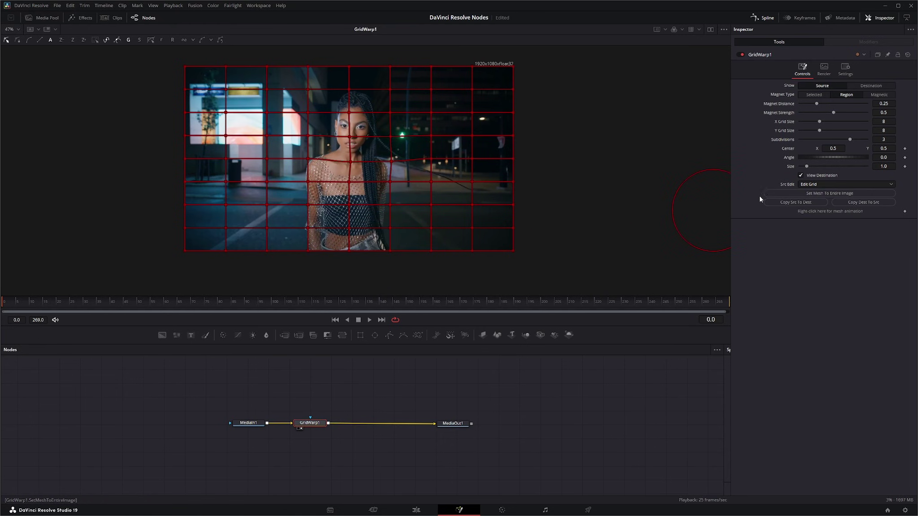
Show the source mesh and switch Src Edit to Edit None, then back to Edit Grid.
{"action": "left_click", "coordinate": [801, 175]}
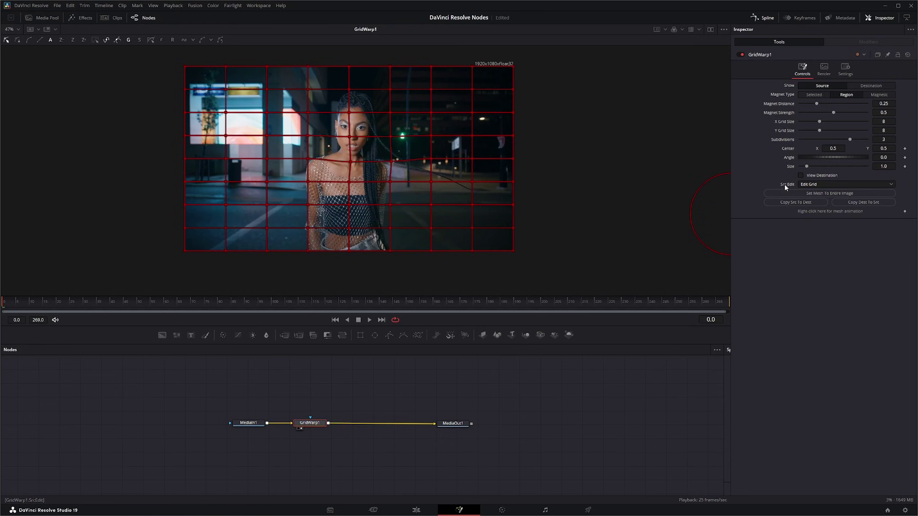
{"action": "left_click", "coordinate": [812, 185]}
{"action": "left_click", "coordinate": [810, 194]}
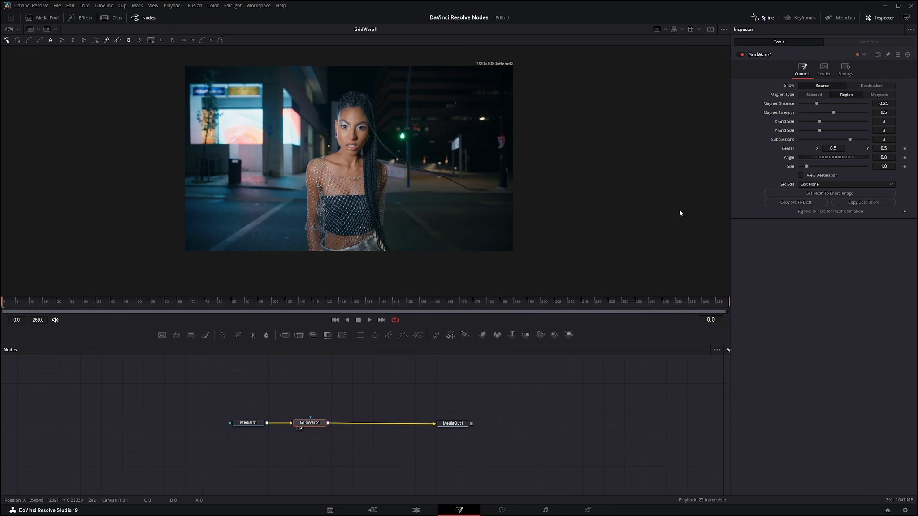
{"action": "left_click", "coordinate": [809, 184]}
{"action": "left_click", "coordinate": [818, 202]}
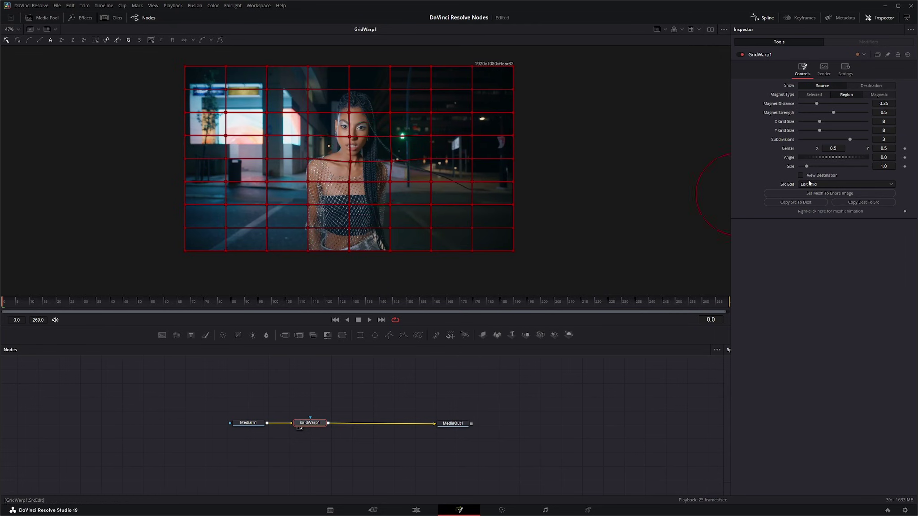
Set Src Edit to Edit Rect and drag the rectangle corners onto her face.
{"action": "left_click", "coordinate": [809, 185]}
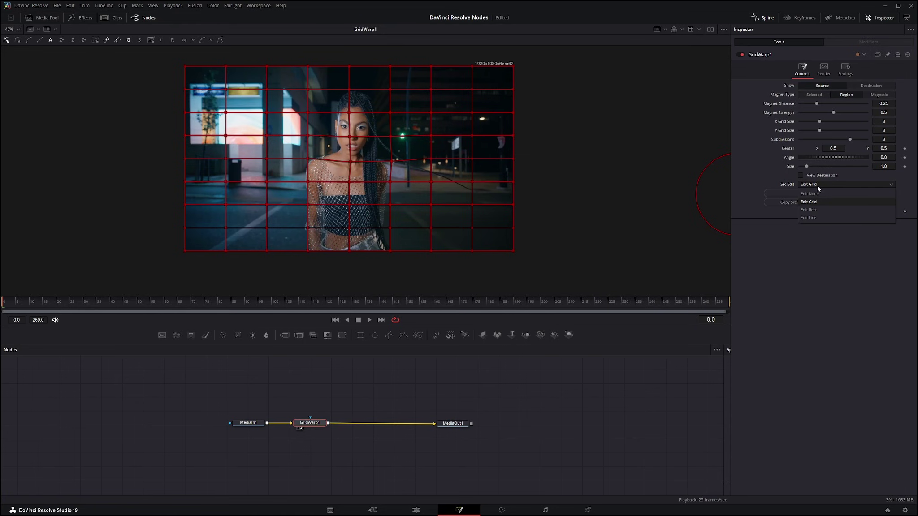
{"action": "left_click", "coordinate": [819, 210]}
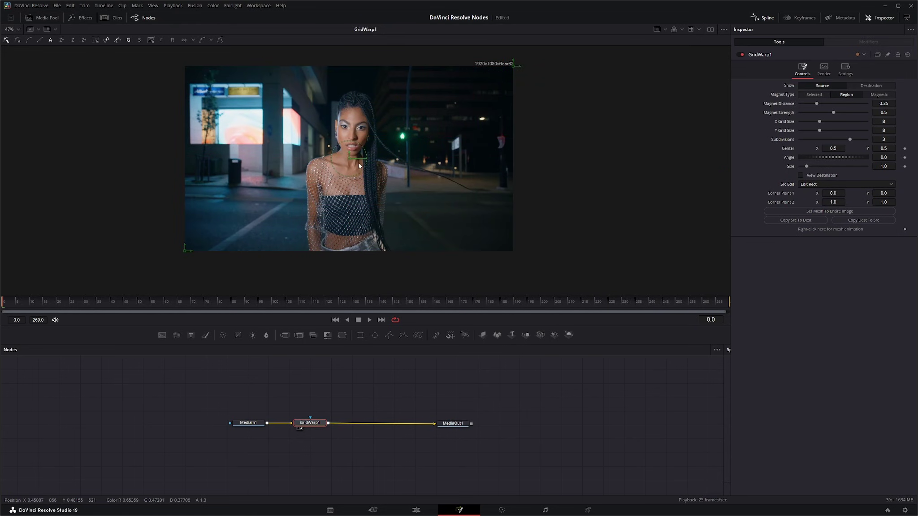
{"action": "left_click_drag", "start_coordinate": [185, 249], "coordinate": [282, 179]}
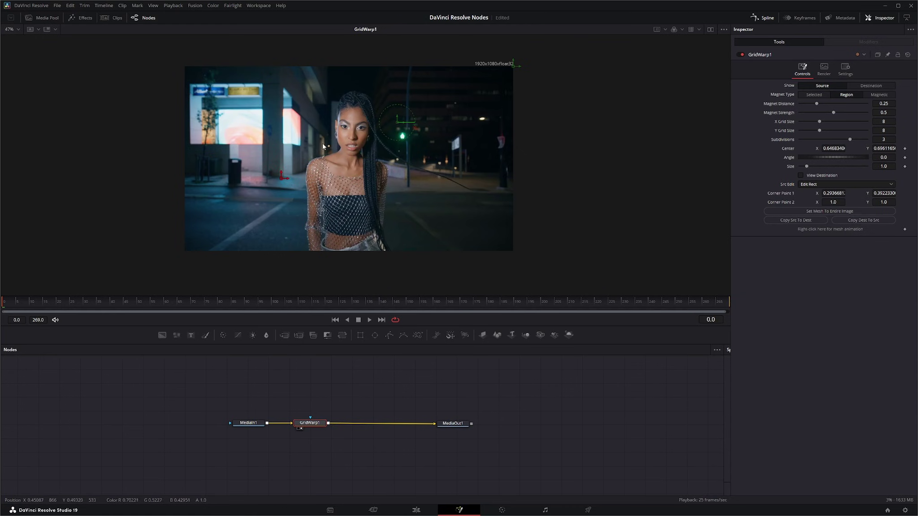
{"action": "left_click_drag", "start_coordinate": [513, 67], "coordinate": [381, 120]}
{"action": "left_click_drag", "start_coordinate": [331, 151], "coordinate": [350, 134]}
Return to Edit Grid, switch Src Edit to Edit Line, and reset GridWarp1.
{"action": "left_click", "coordinate": [835, 184]}
{"action": "left_click", "coordinate": [817, 202]}
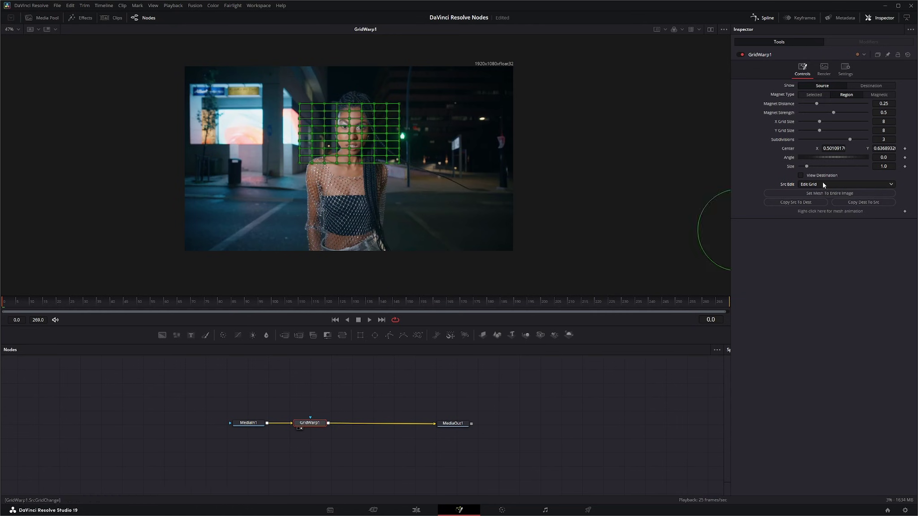
{"action": "left_click", "coordinate": [819, 182]}
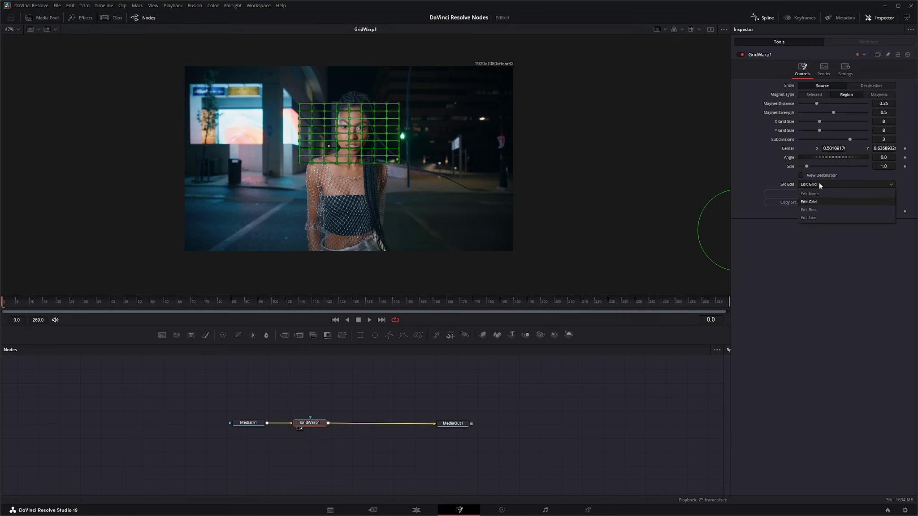
{"action": "left_click", "coordinate": [819, 218]}
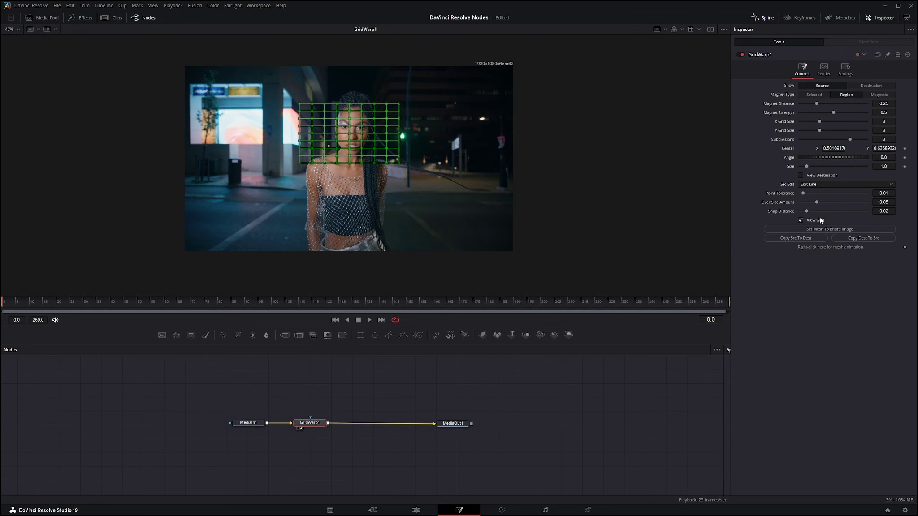
{"action": "left_click", "coordinate": [909, 55]}
{"action": "left_click", "coordinate": [802, 175]}
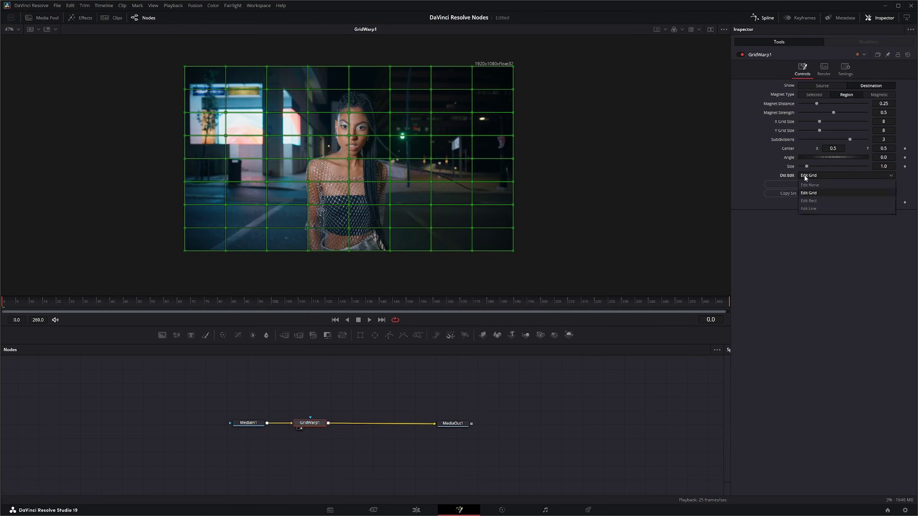
With Edit Line, trace the jaw outline, smooth it, and push the mesh at the jaw.
{"action": "left_click", "coordinate": [816, 207]}
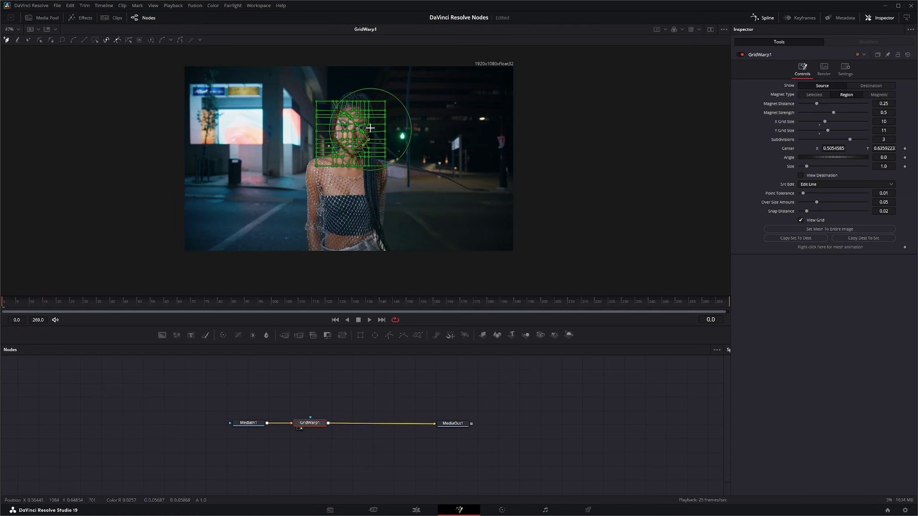
{"action": "left_click_drag", "start_coordinate": [370, 128], "coordinate": [343, 107]}
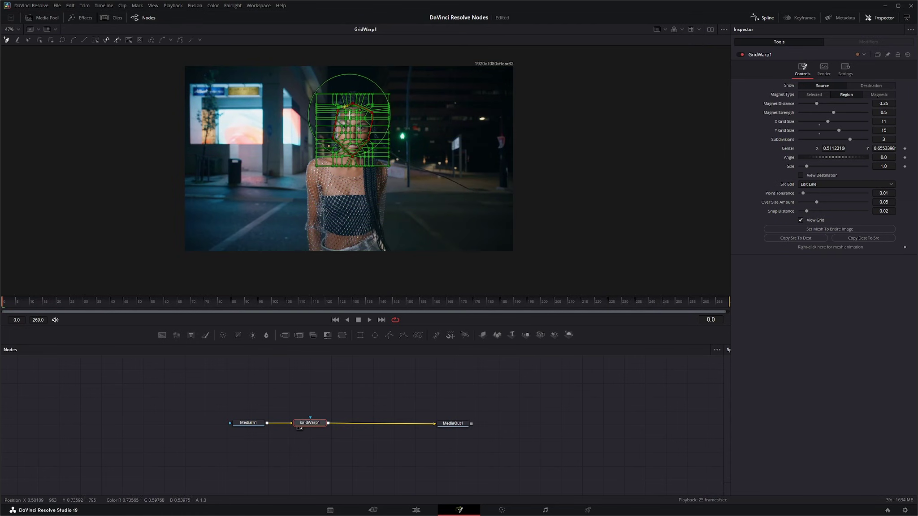
{"action": "scroll", "coordinate": [350, 119], "scroll_direction": "up", "scroll_amount": 5}
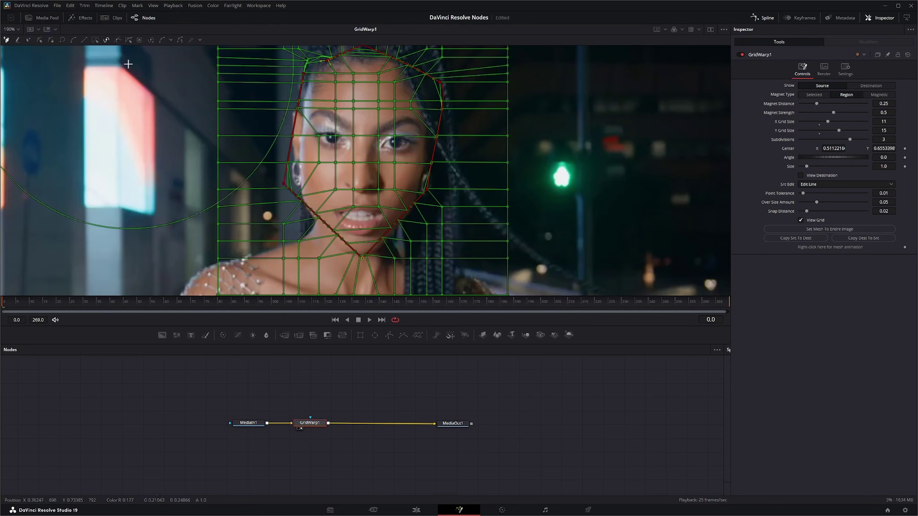
{"action": "left_click", "coordinate": [74, 40]}
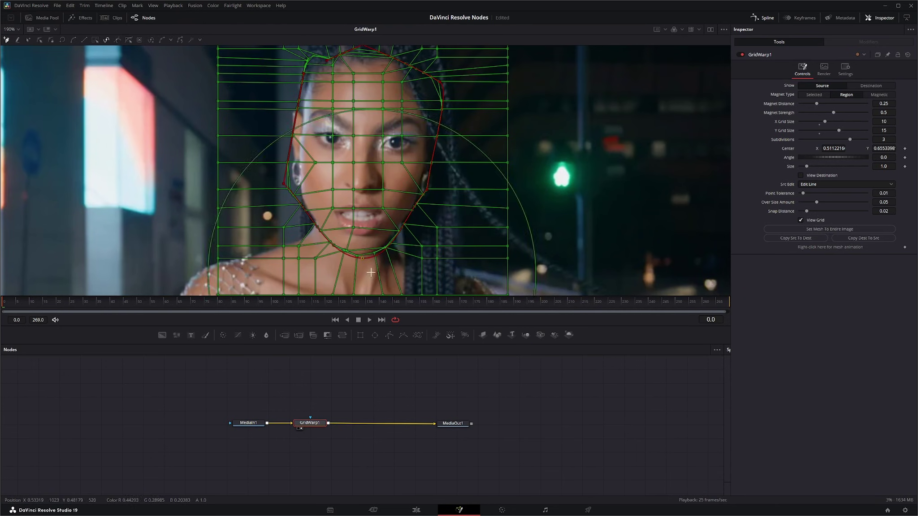
{"action": "left_click_drag", "start_coordinate": [363, 257], "coordinate": [360, 257]}
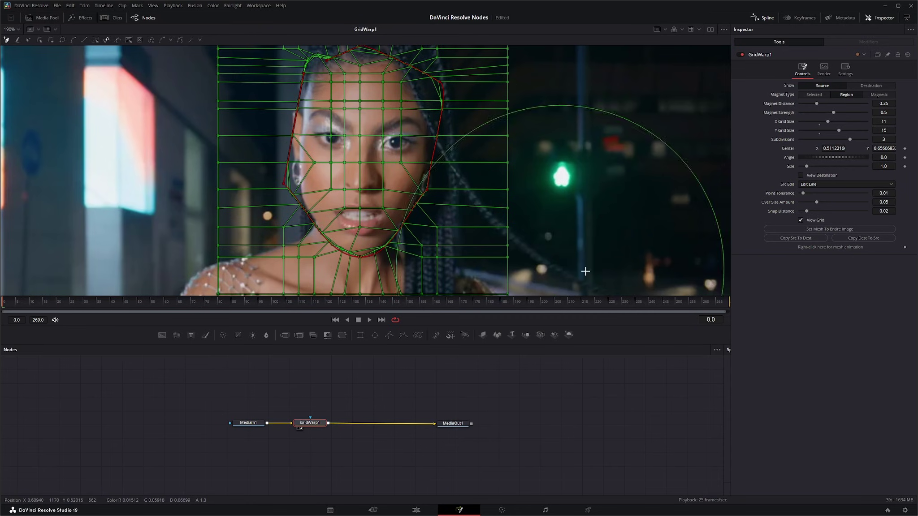
Raise Point Tolerance, Copy Src To Dest, Set Mesh To Entire Image, then reset GridWarp1.
{"action": "left_click_drag", "start_coordinate": [805, 193], "coordinate": [808, 212]}
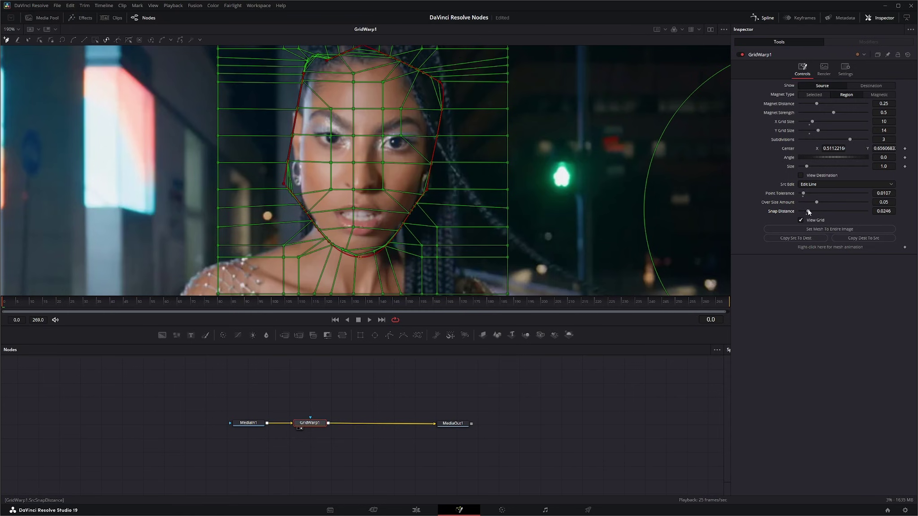
{"action": "left_click", "coordinate": [811, 238]}
{"action": "left_click", "coordinate": [819, 229]}
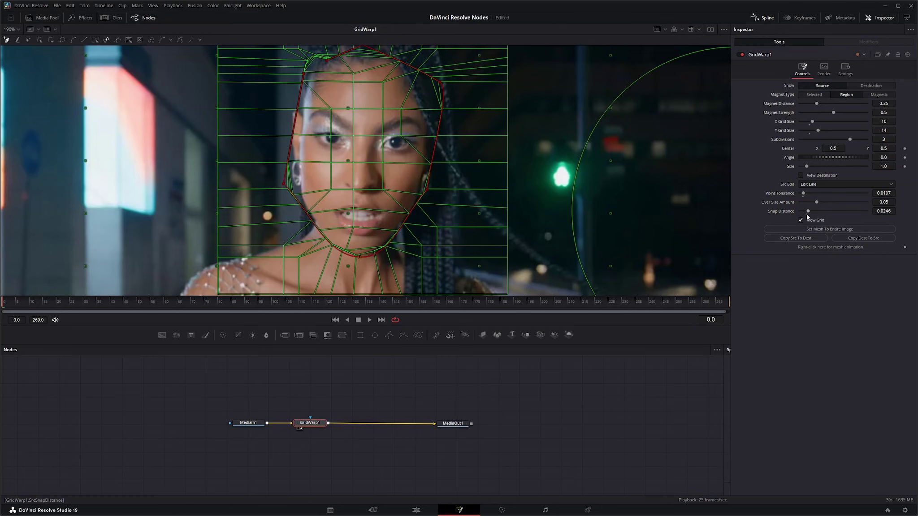
{"action": "left_click", "coordinate": [908, 55]}
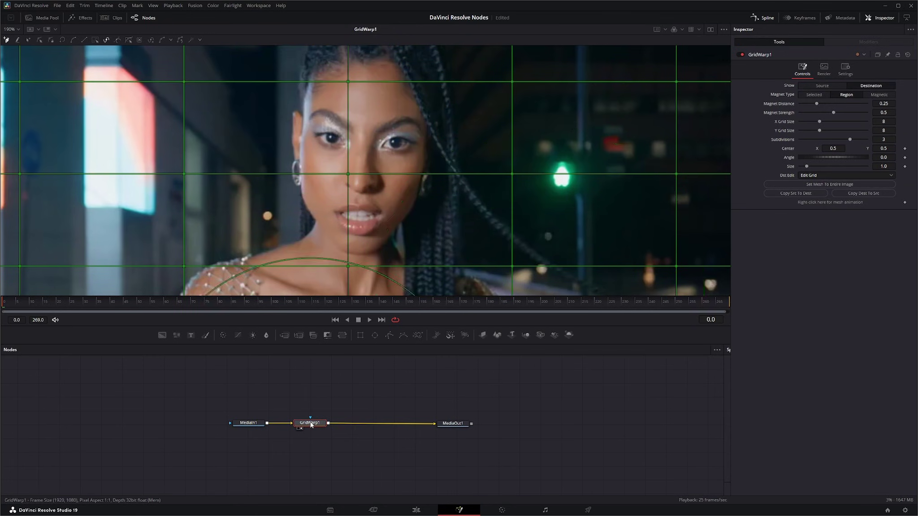
Delete GridWarp1 and add a fresh Grid Warp node between input and output.
{"action": "key", "text": "Delete"}
{"action": "key", "text": "shift+space"}
{"action": "type", "text": "grid"}
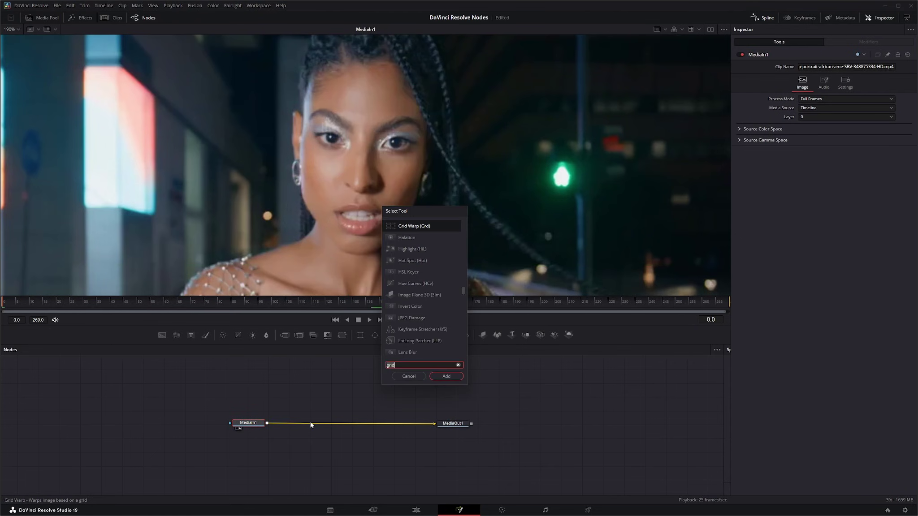
{"action": "key", "text": "Return"}
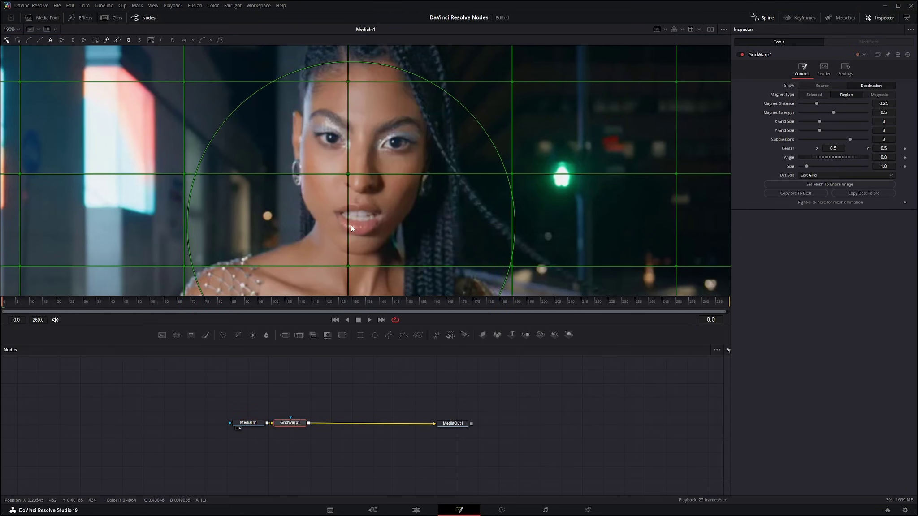
Set the viewer zoom to Fit and scrub through the clip.
{"action": "left_click", "coordinate": [18, 29]}
{"action": "left_click", "coordinate": [13, 40]}
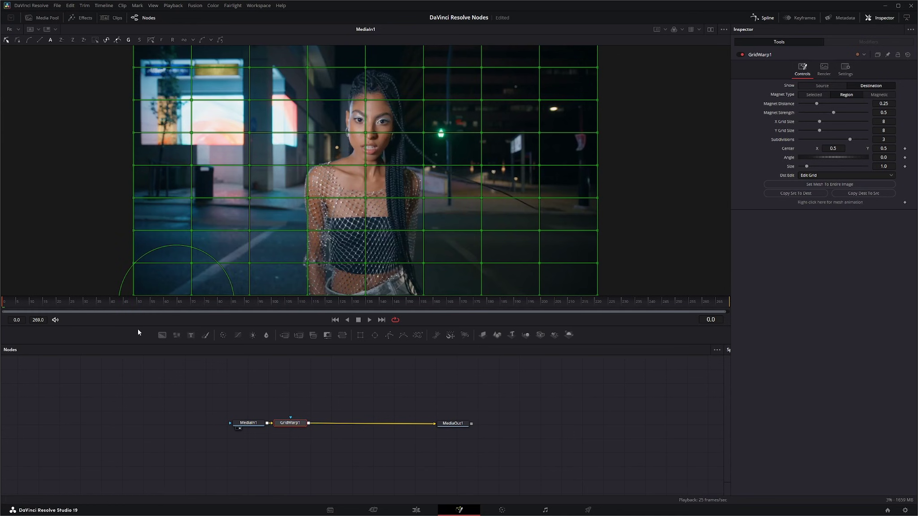
{"action": "mouse_move", "coordinate": [15, 307]}
{"action": "left_mouse_down"}
{"action": "mouse_move", "coordinate": [611, 306]}
{"action": "mouse_move", "coordinate": [1, 311]}
{"action": "left_mouse_up"}
Show the source grid, set the magnet to Selected, and shrink the grid to about 0.2.
{"action": "left_click", "coordinate": [820, 87]}
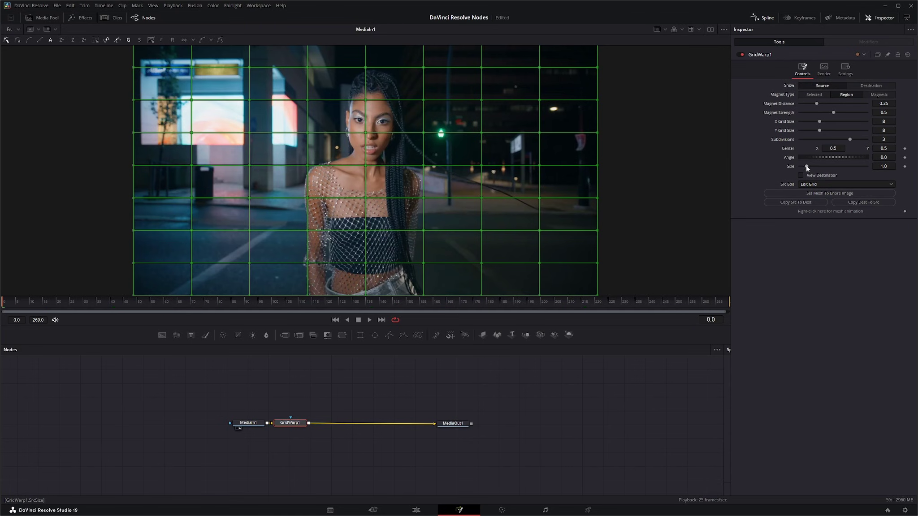
{"action": "left_click_drag", "start_coordinate": [890, 166], "coordinate": [600, 179]}
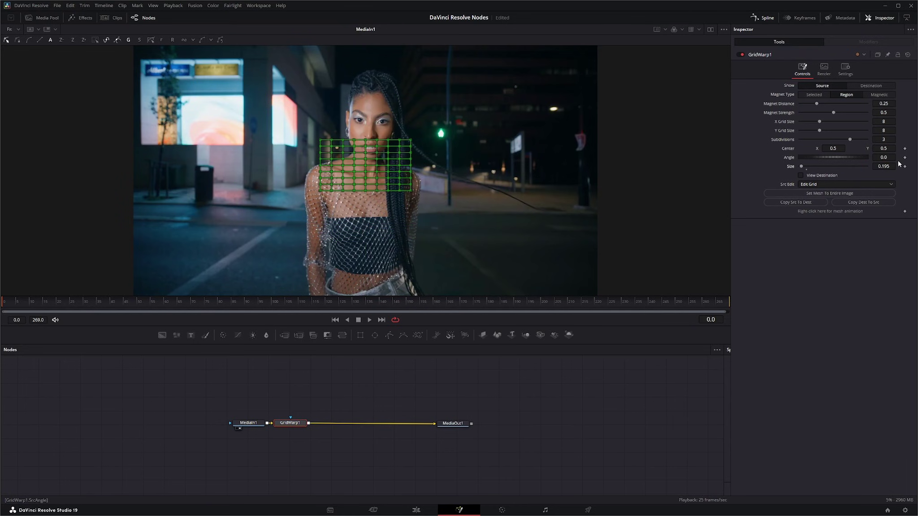
{"action": "left_click", "coordinate": [813, 94]}
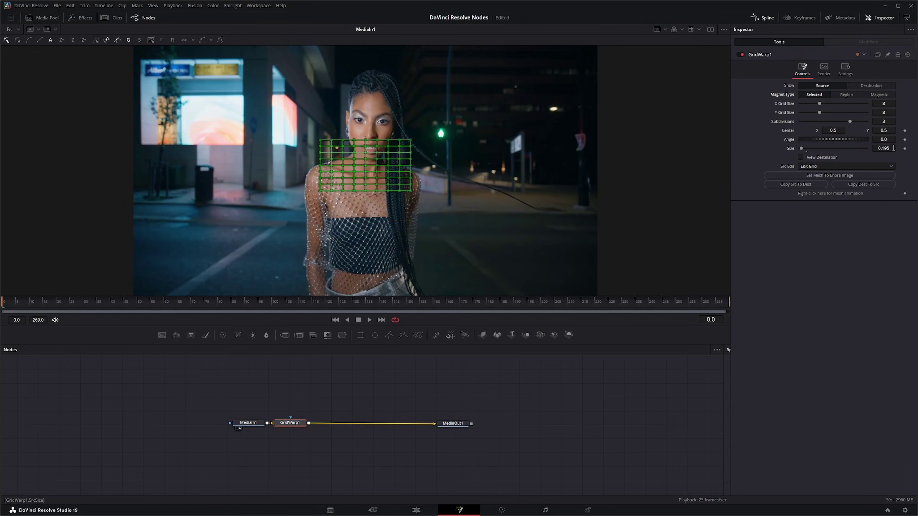
{"action": "left_click_drag", "start_coordinate": [894, 148], "coordinate": [887, 149]}
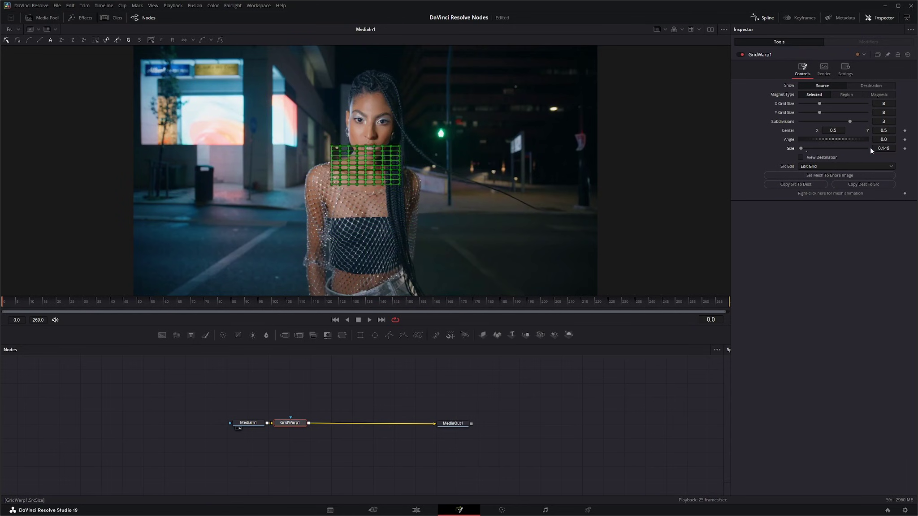
Centre the grid at 0.486/0.672 over the eyes, shrink it to 0.067, and scrub the clip.
{"action": "left_click_drag", "start_coordinate": [837, 130], "coordinate": [833, 130]}
{"action": "left_click_drag", "start_coordinate": [893, 132], "coordinate": [903, 132]}
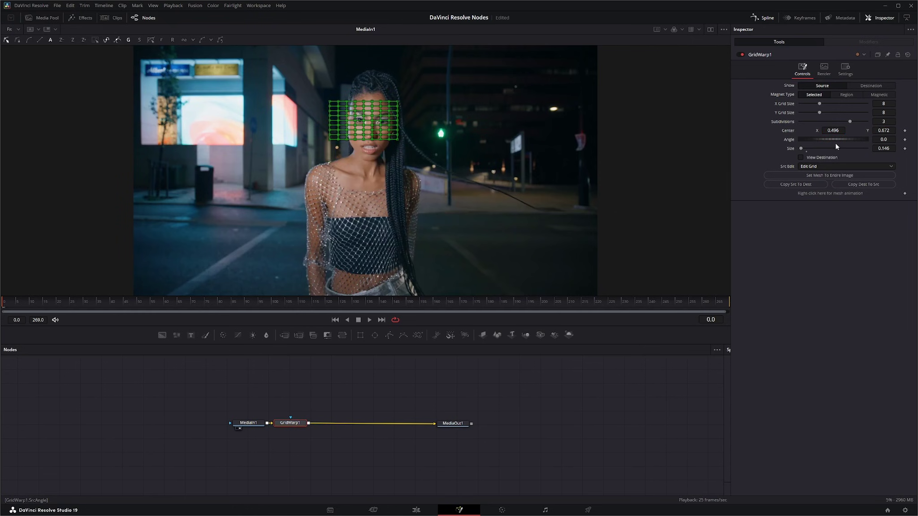
{"action": "left_click_drag", "start_coordinate": [834, 132], "coordinate": [828, 132]}
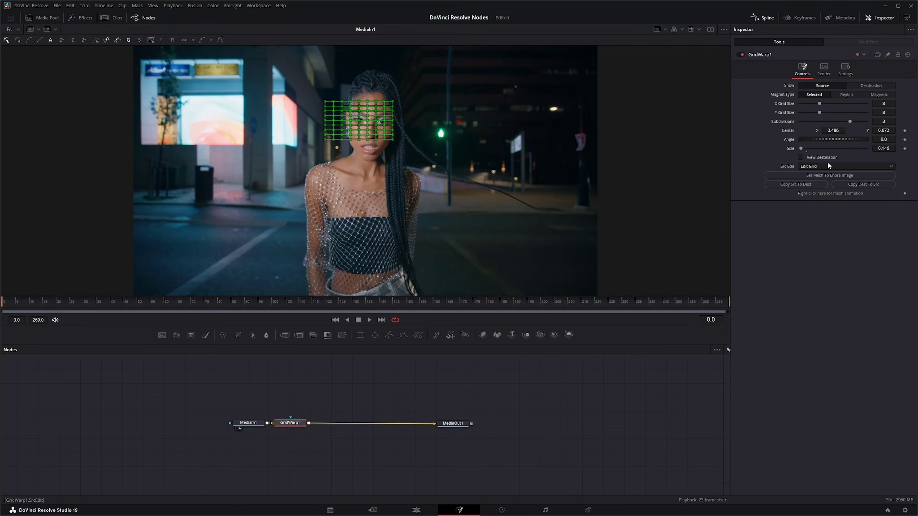
{"action": "left_click_drag", "start_coordinate": [884, 148], "coordinate": [870, 148]}
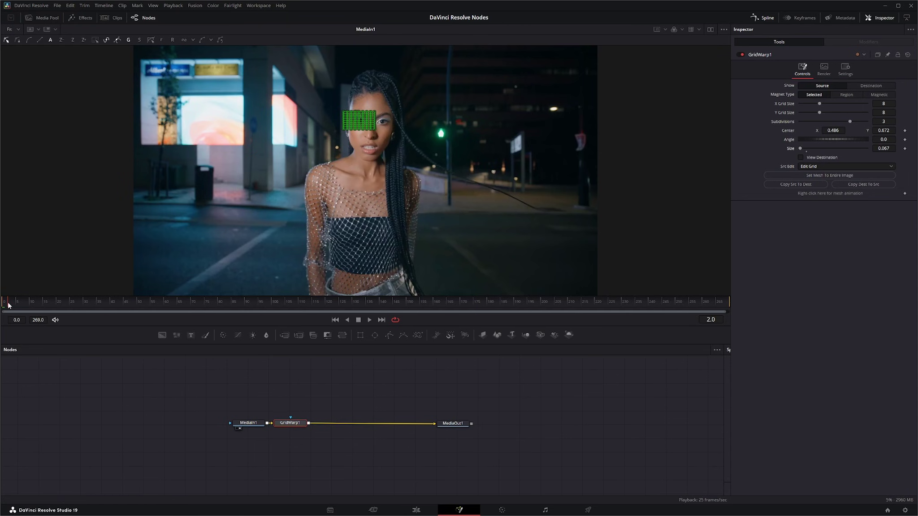
{"action": "left_click_drag", "start_coordinate": [8, 305], "coordinate": [134, 307]}
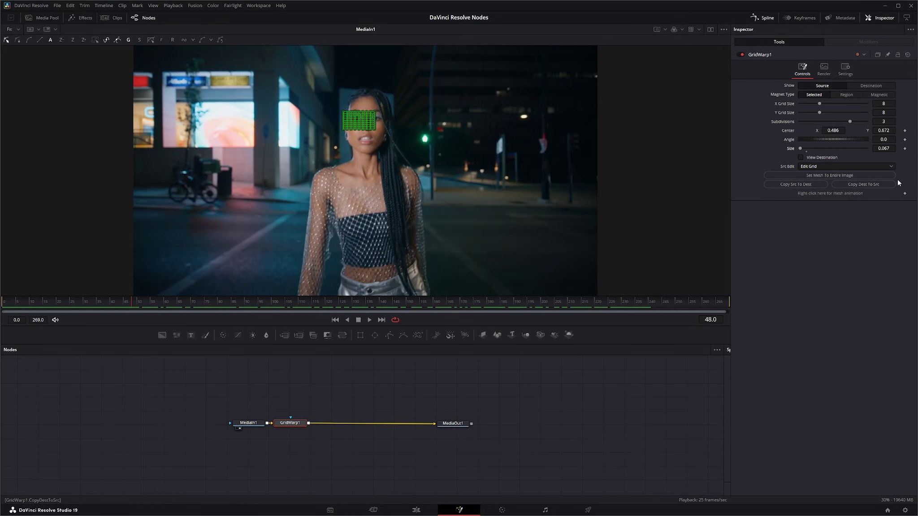
{"action": "left_click_drag", "start_coordinate": [134, 306], "coordinate": [1, 313]}
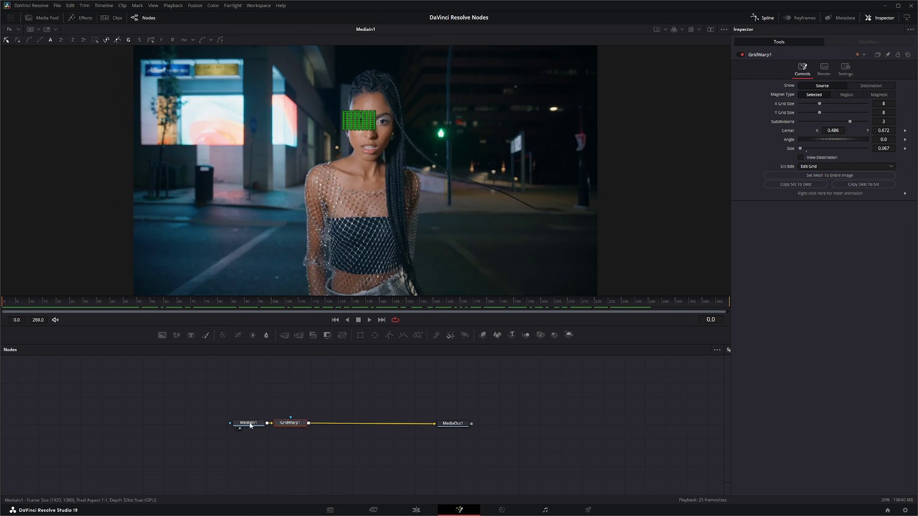
Add a Tracker node and insert it between MediaIn1 and GridWarp1.
{"action": "left_click_drag", "start_coordinate": [250, 426], "coordinate": [212, 426]}
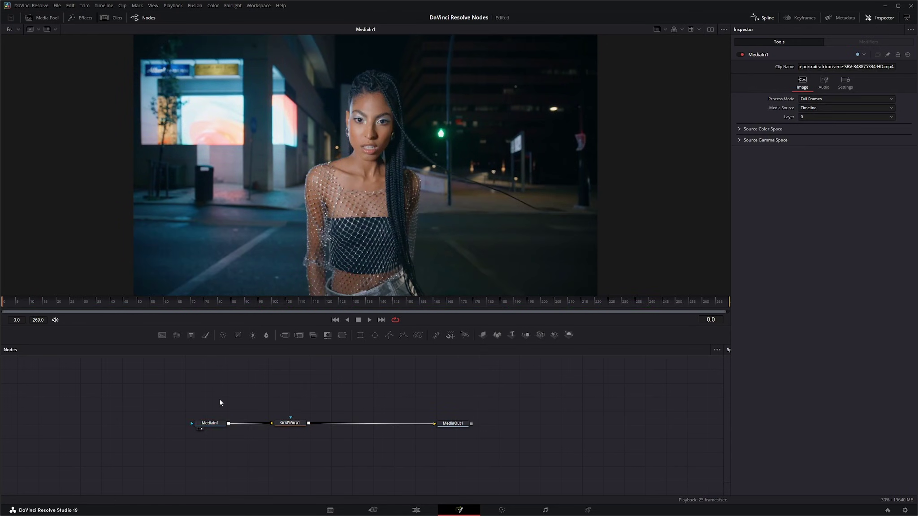
{"action": "key", "text": "shift+space"}
{"action": "type", "text": "grid"}
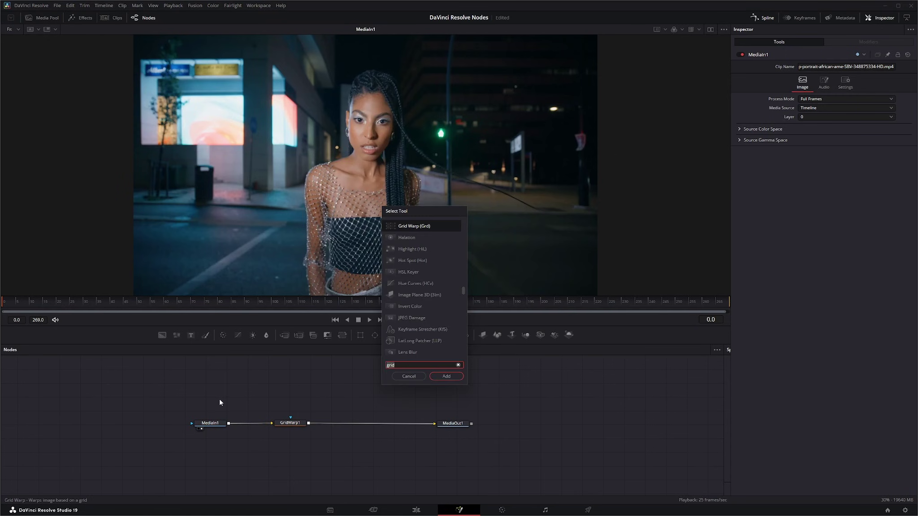
{"action": "type", "text": "tra"}
{"action": "key", "text": "Return"}
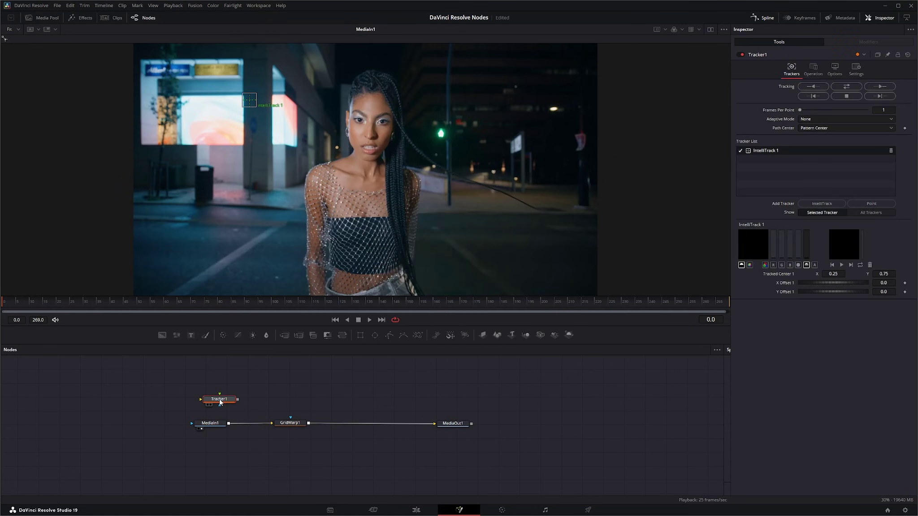
{"action": "left_click_drag", "start_coordinate": [221, 402], "coordinate": [305, 422]}
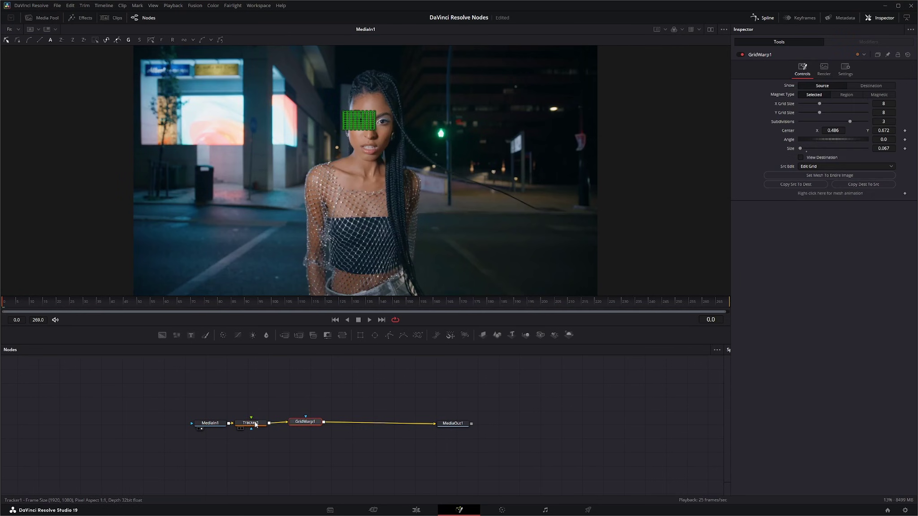
Place IntelliTrack 1 on the woman's eye, track it forward, and return to frame 0.
{"action": "key", "text": "1"}
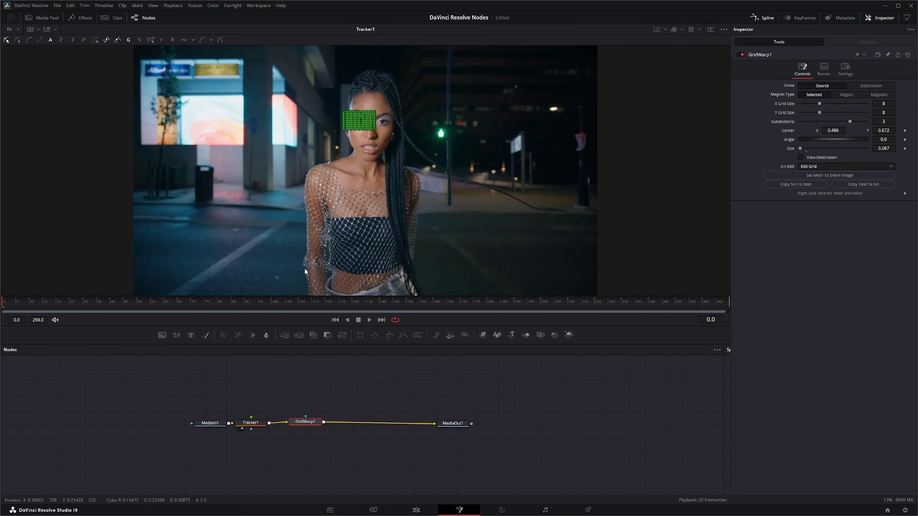
{"action": "left_click", "coordinate": [253, 423]}
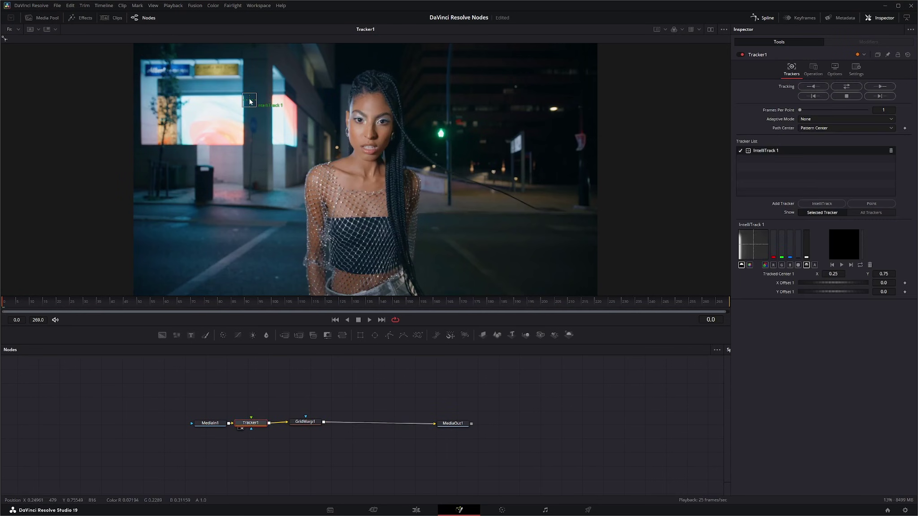
{"action": "left_click_drag", "start_coordinate": [250, 101], "coordinate": [360, 121]}
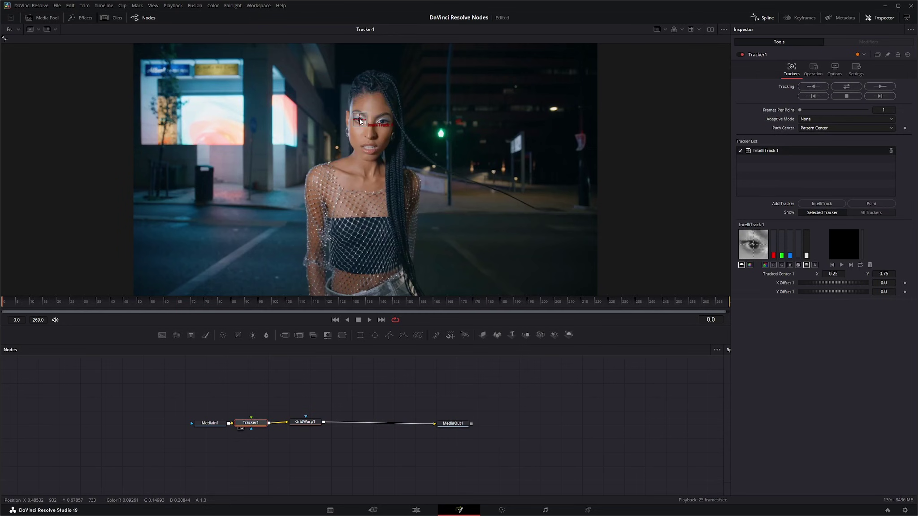
{"action": "left_click", "coordinate": [883, 87]}
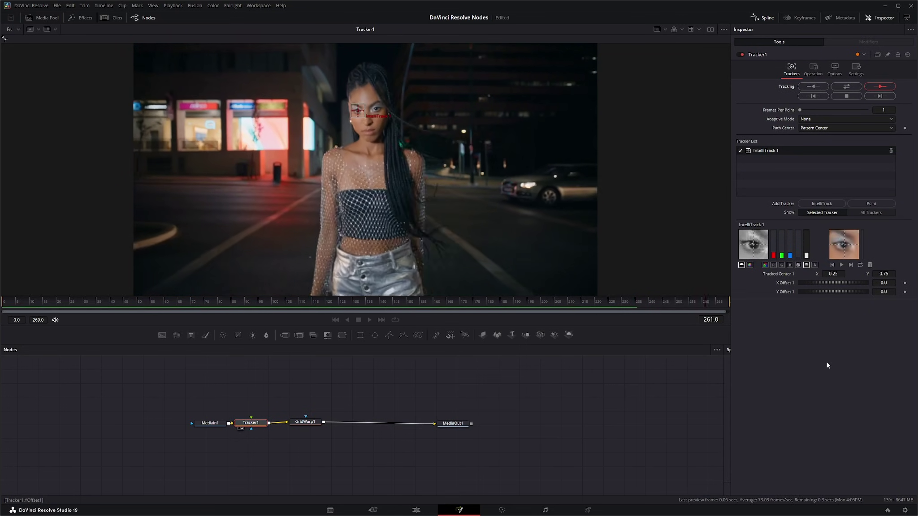
{"action": "left_click_drag", "start_coordinate": [729, 304], "coordinate": [1, 336]}
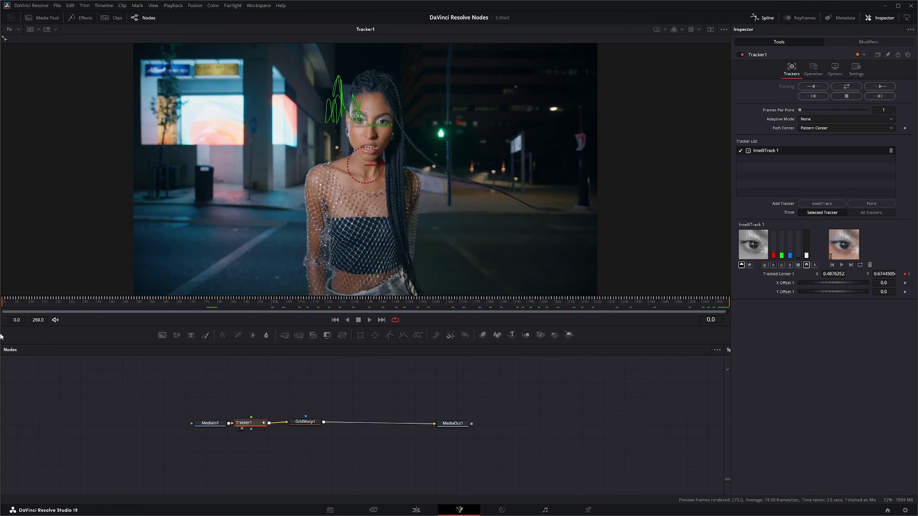
Connect GridWarp1's Center to Tracker1IntelliTrack1Path, verify mid-clip, and copy source grid to destination.
{"action": "left_click", "coordinate": [305, 422]}
{"action": "mouse_move", "coordinate": [304, 422]}
{"action": "left_mouse_down"}
{"action": "mouse_move", "coordinate": [304, 389]}
{"action": "mouse_move", "coordinate": [304, 422]}
{"action": "left_mouse_up"}
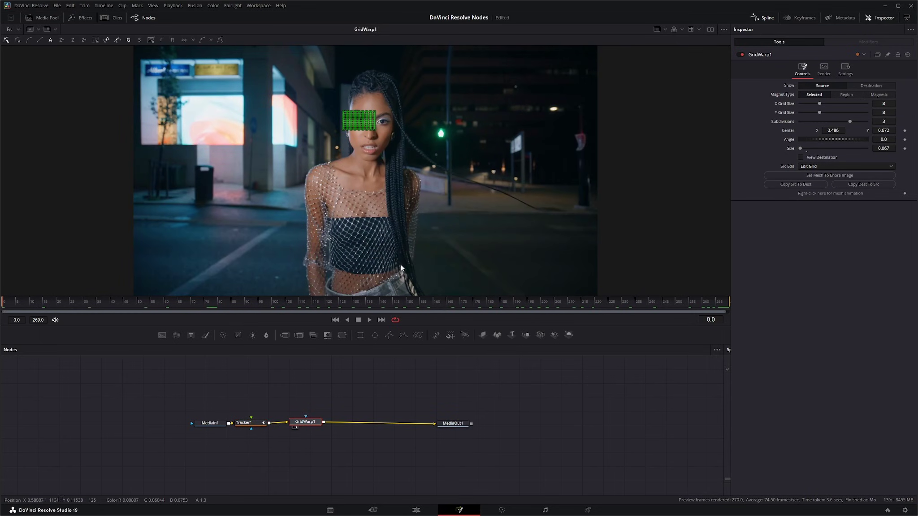
{"action": "right_click", "coordinate": [789, 133]}
{"action": "mouse_move", "coordinate": [817, 172]}
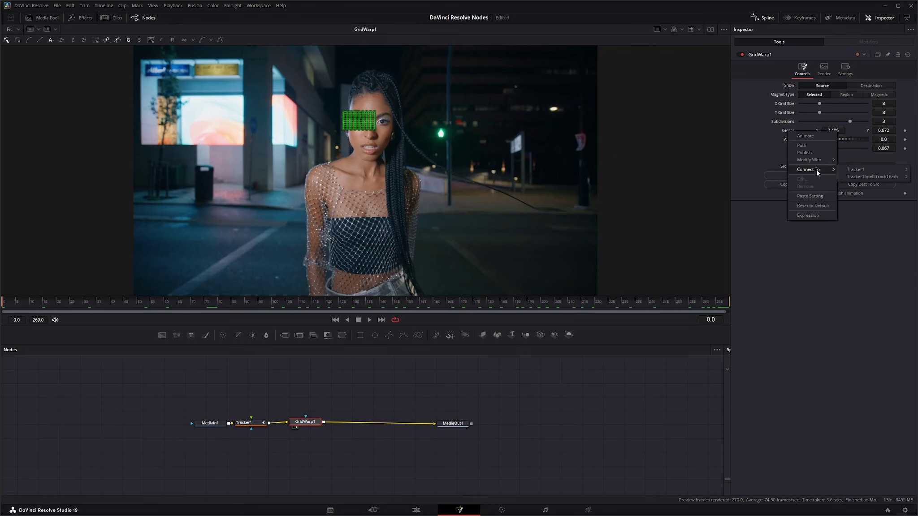
{"action": "left_click", "coordinate": [872, 177]}
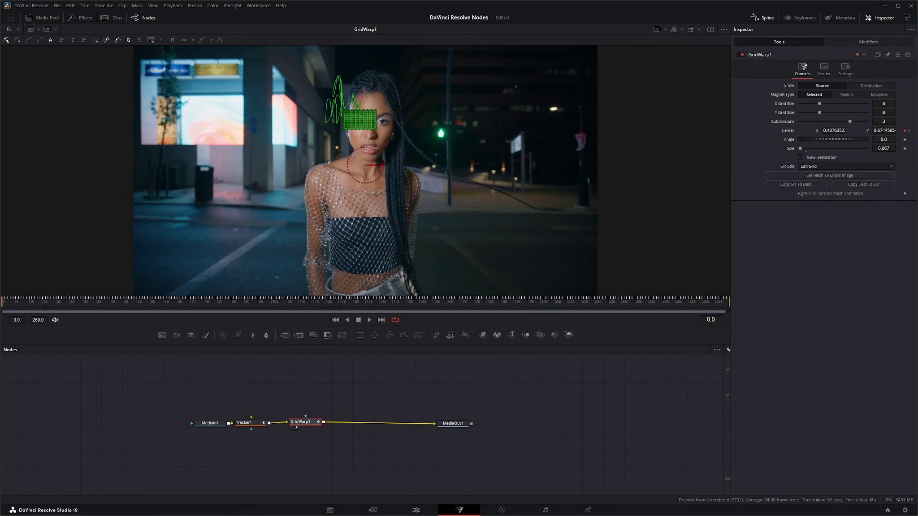
{"action": "left_click_drag", "start_coordinate": [130, 302], "coordinate": [3, 316]}
{"action": "left_click", "coordinate": [795, 184]}
On the zoomed destination grid, select all points, set magnet distance 0.027, and pinch the eye.
{"action": "left_click", "coordinate": [871, 86]}
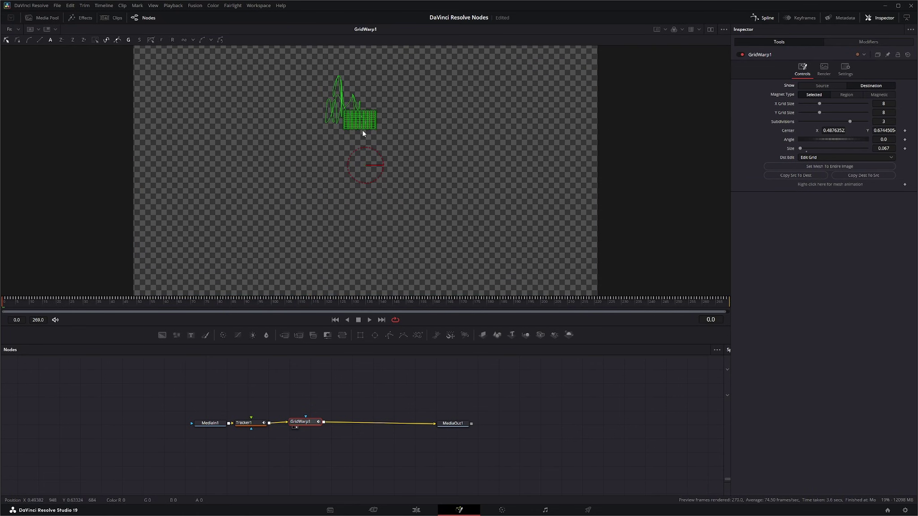
{"action": "scroll", "coordinate": [363, 133], "scroll_direction": "up", "scroll_amount": 5}
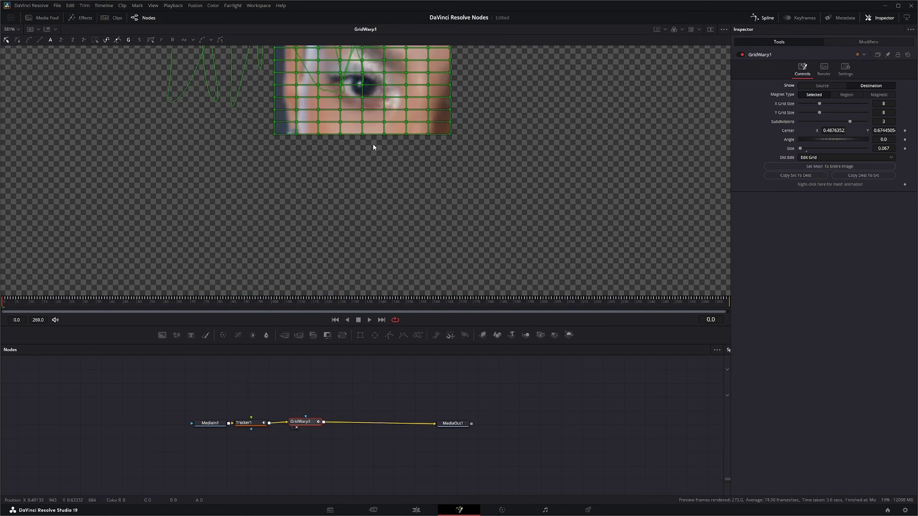
{"action": "scroll", "coordinate": [512, 112], "scroll_direction": "up", "scroll_amount": 5}
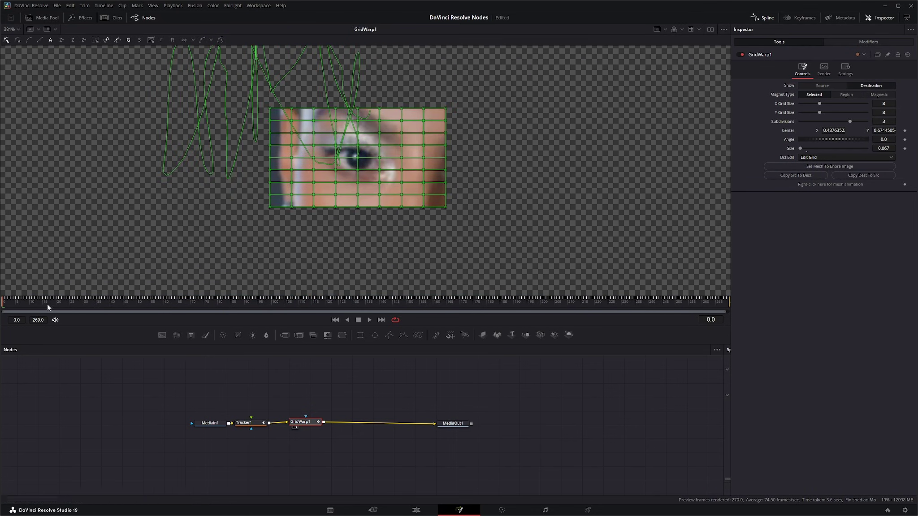
{"action": "mouse_move", "coordinate": [10, 306]}
{"action": "left_mouse_down"}
{"action": "mouse_move", "coordinate": [647, 308]}
{"action": "mouse_move", "coordinate": [1, 307]}
{"action": "left_mouse_up"}
{"action": "key", "text": "ctrl+a"}
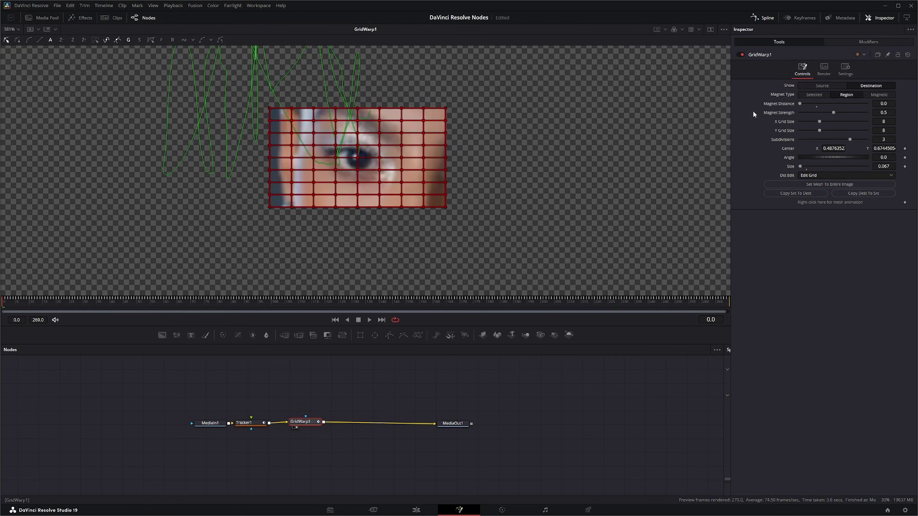
{"action": "left_click_drag", "start_coordinate": [799, 103], "coordinate": [801, 104]}
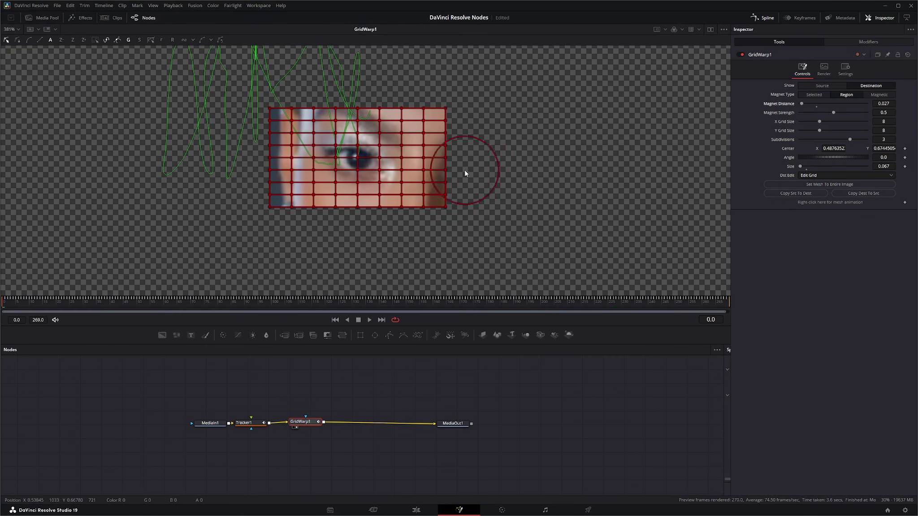
{"action": "mouse_move", "coordinate": [351, 160]}
{"action": "left_mouse_down"}
{"action": "mouse_move", "coordinate": [353, 136]}
{"action": "mouse_move", "coordinate": [348, 150]}
{"action": "mouse_move", "coordinate": [329, 144]}
{"action": "mouse_move", "coordinate": [362, 152]}
{"action": "mouse_move", "coordinate": [378, 138]}
{"action": "mouse_move", "coordinate": [361, 175]}
{"action": "mouse_move", "coordinate": [328, 172]}
{"action": "mouse_move", "coordinate": [327, 162]}
{"action": "mouse_move", "coordinate": [376, 169]}
{"action": "mouse_move", "coordinate": [353, 140]}
{"action": "mouse_move", "coordinate": [324, 143]}
{"action": "mouse_move", "coordinate": [383, 140]}
{"action": "mouse_move", "coordinate": [359, 166]}
{"action": "left_mouse_up"}
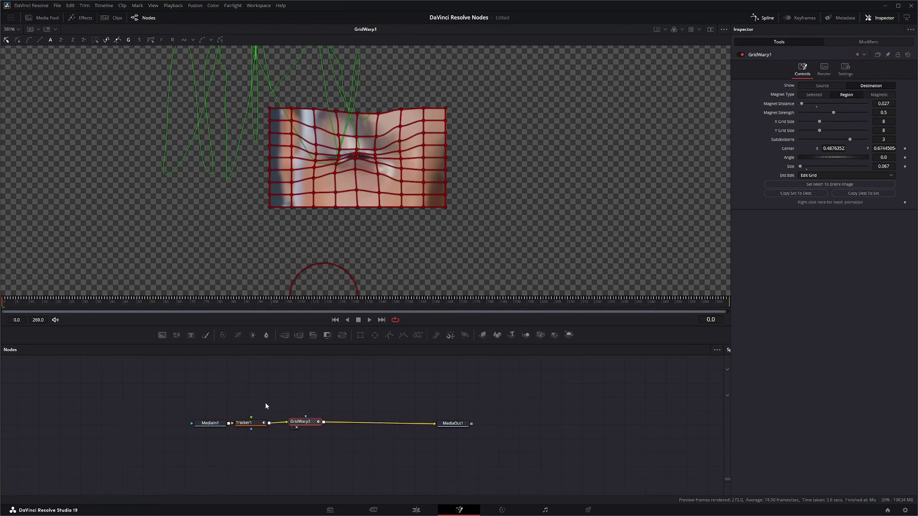
Add Merge1 with MediaIn1 as Background and GridWarp1 as Foreground, and view Merge1.
{"action": "left_click_drag", "start_coordinate": [284, 336], "coordinate": [384, 476]}
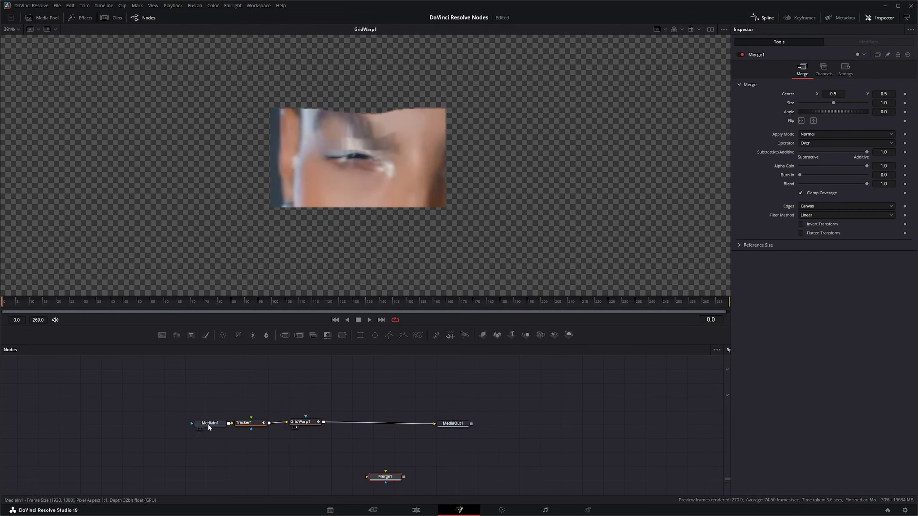
{"action": "left_click_drag", "start_coordinate": [208, 428], "coordinate": [179, 431]}
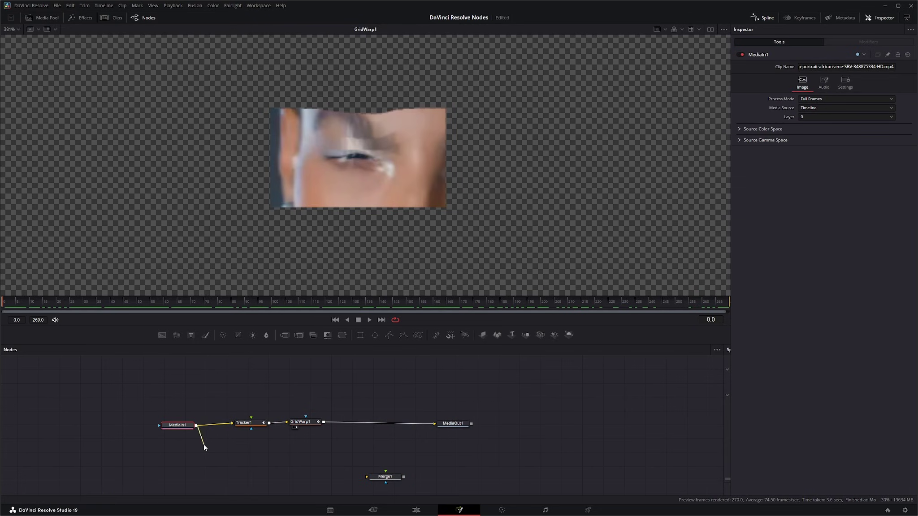
{"action": "left_click_drag", "start_coordinate": [353, 480], "coordinate": [367, 477]}
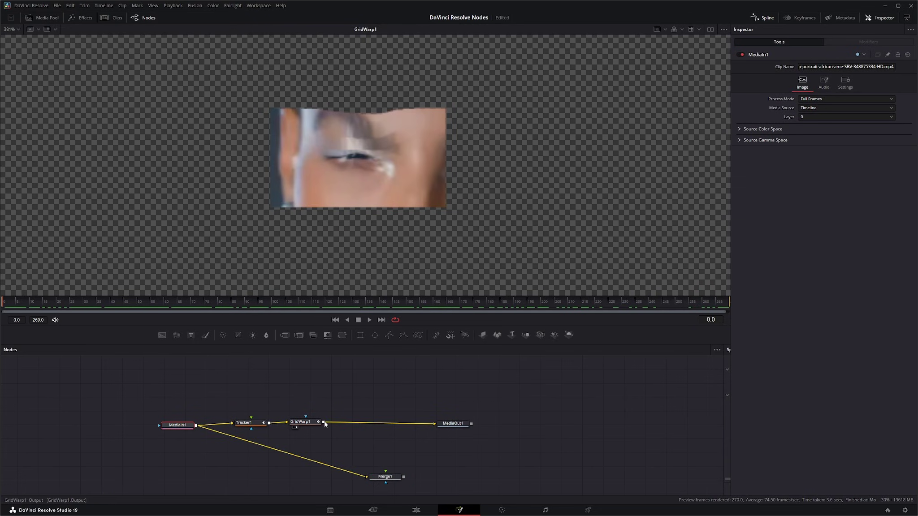
{"action": "left_click_drag", "start_coordinate": [325, 424], "coordinate": [386, 472]}
{"action": "left_click", "coordinate": [301, 425]}
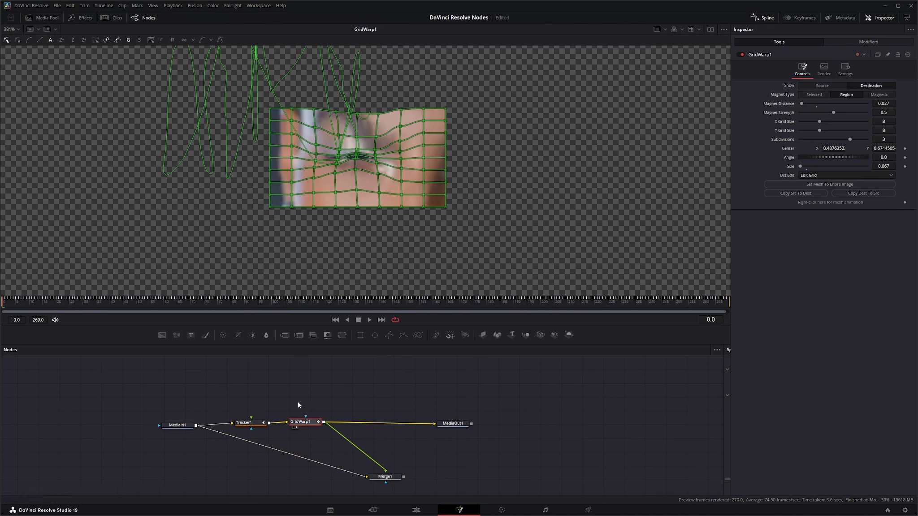
{"action": "left_click", "coordinate": [369, 320]}
{"action": "left_click_drag", "start_coordinate": [385, 477], "coordinate": [354, 157]}
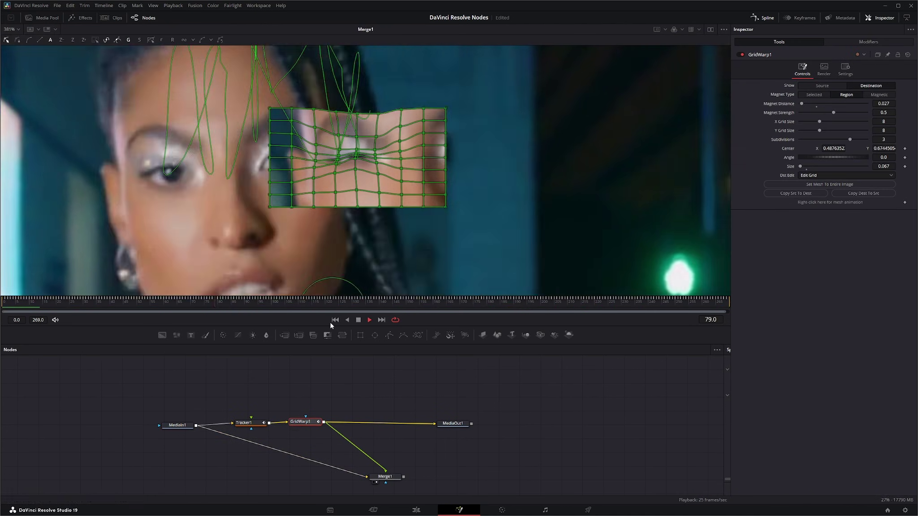
Stop playback and connect the destination Center to Tracker1IntelliTrack1Path.
{"action": "left_click", "coordinate": [335, 320]}
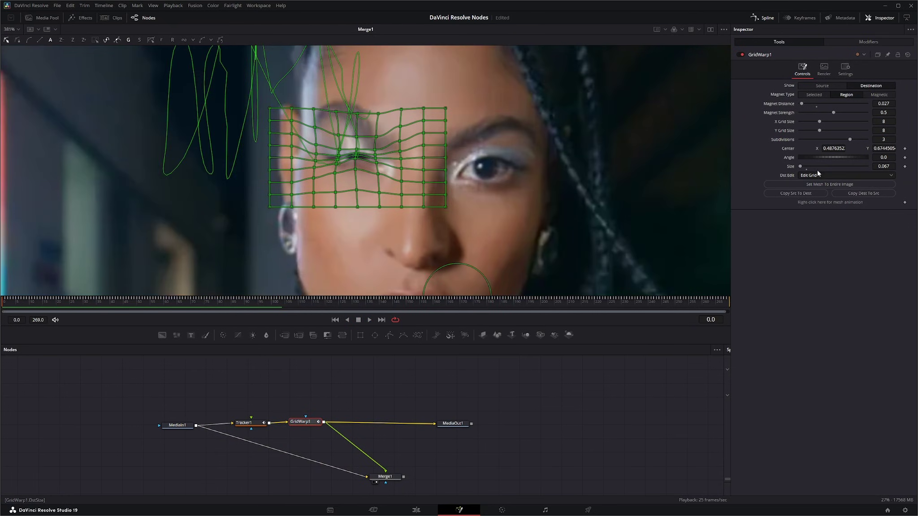
{"action": "right_click", "coordinate": [789, 152]}
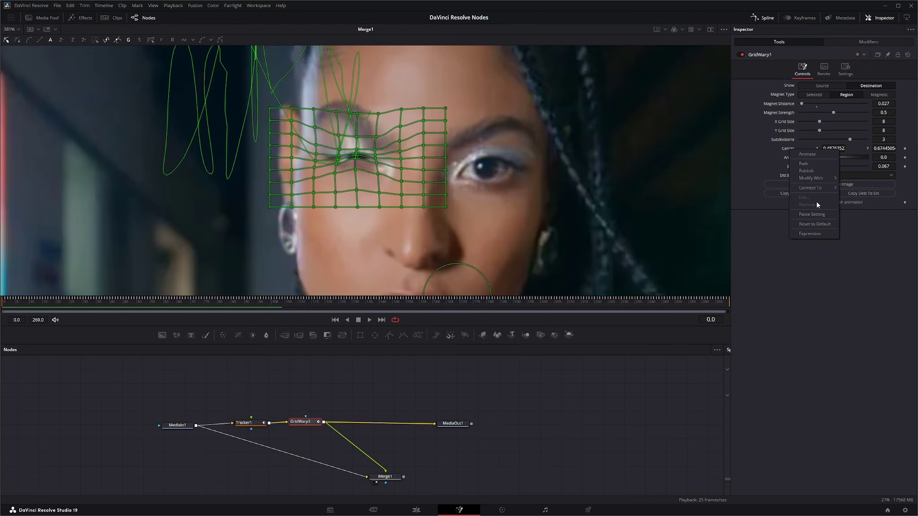
{"action": "mouse_move", "coordinate": [817, 189]}
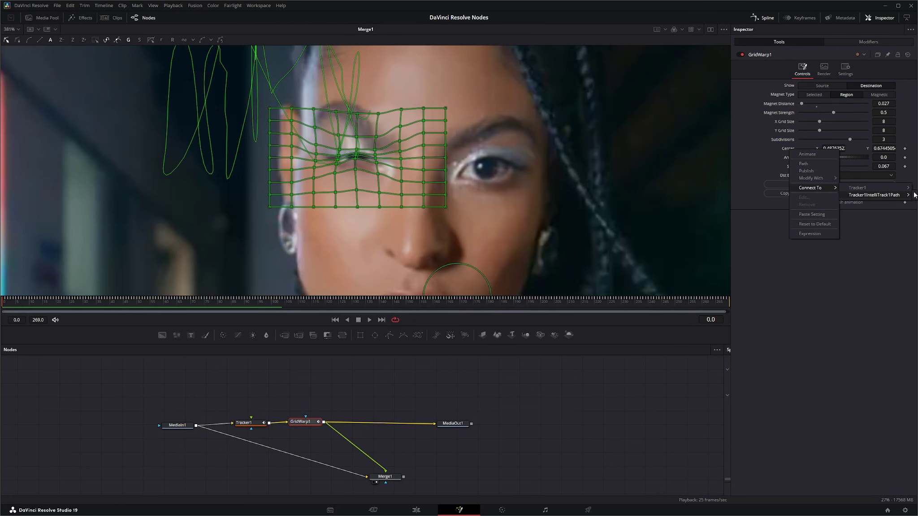
{"action": "left_click", "coordinate": [874, 195]}
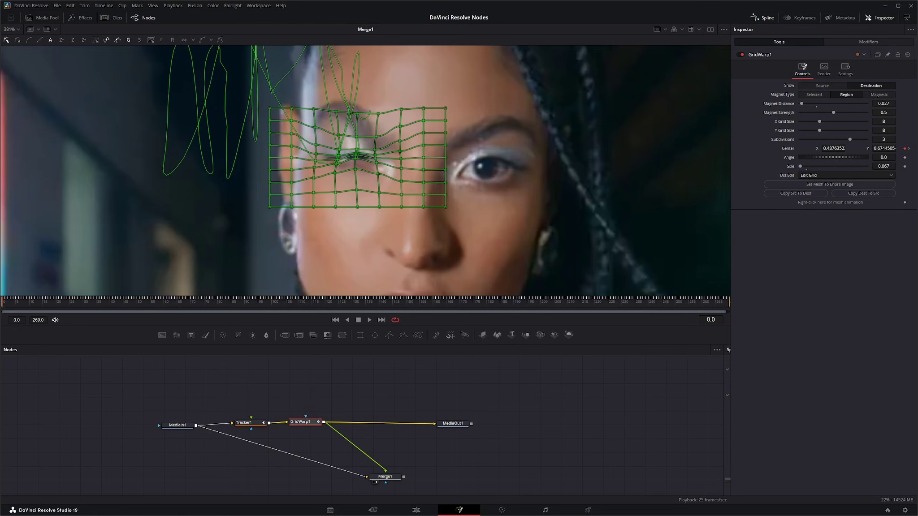
Play the comp with viewer zoom set to Fit and select Merge1.
{"action": "left_click", "coordinate": [370, 320]}
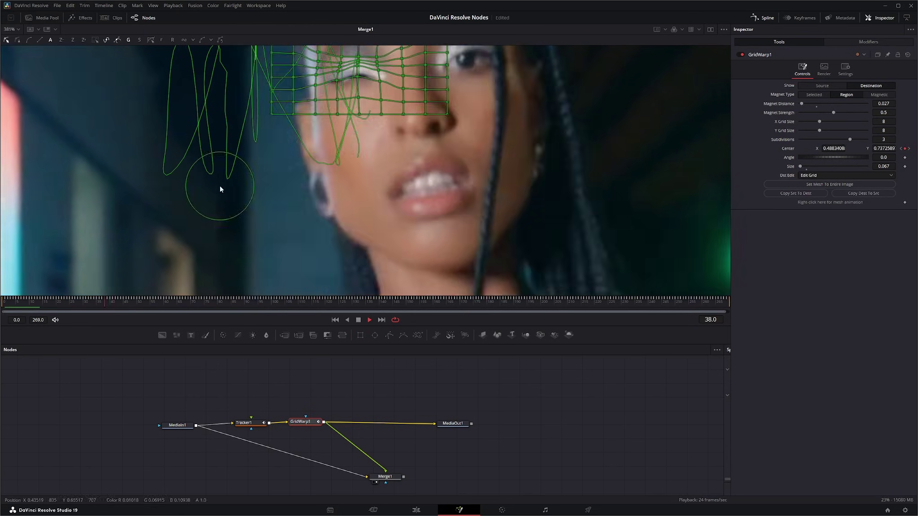
{"action": "left_click", "coordinate": [21, 28]}
{"action": "left_click", "coordinate": [18, 41]}
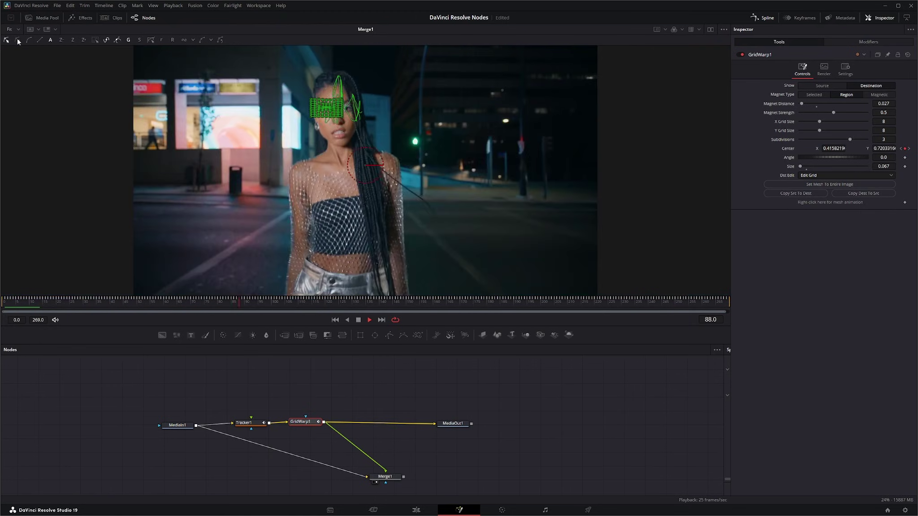
{"action": "left_click", "coordinate": [389, 479]}
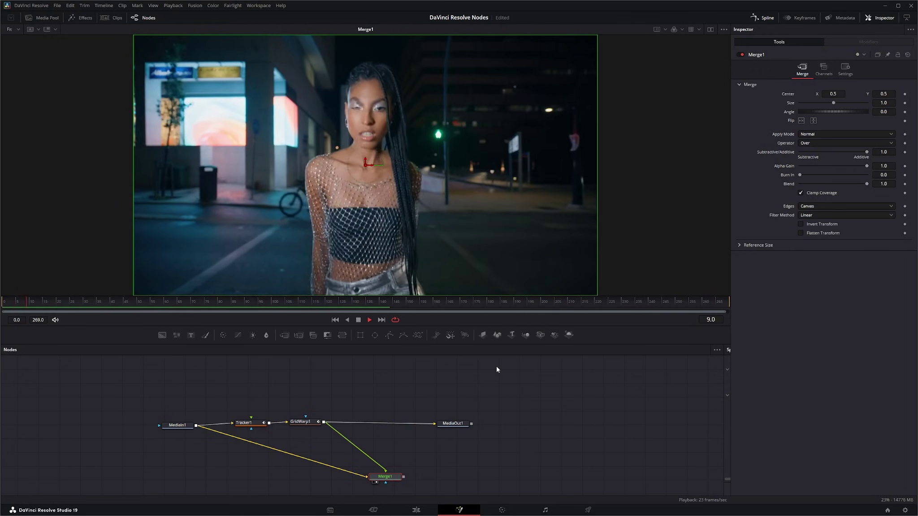
Stop playback at frame 0 and move MediaOut1 further right in the node graph.
{"action": "left_click", "coordinate": [358, 319]}
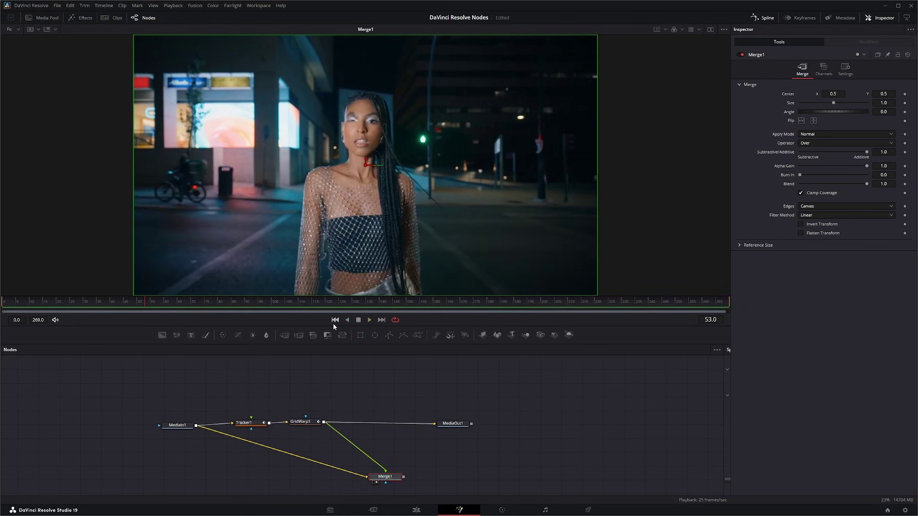
{"action": "left_click", "coordinate": [335, 320]}
{"action": "left_click_drag", "start_coordinate": [450, 426], "coordinate": [550, 429]}
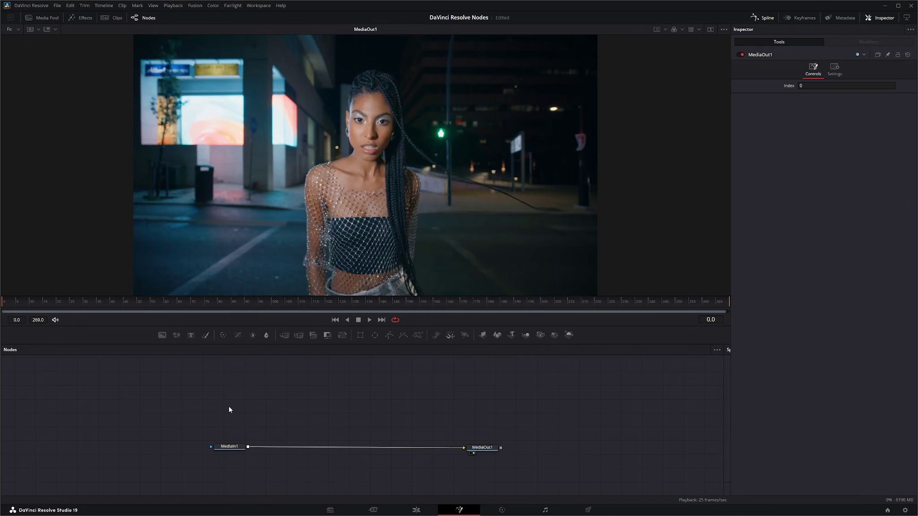
Add a Mocha Pro node via 'mocha' search, feed it MediaIn1, and launch the Mocha UI.
{"action": "key", "text": "shift+space"}
{"action": "type", "text": "moa"}
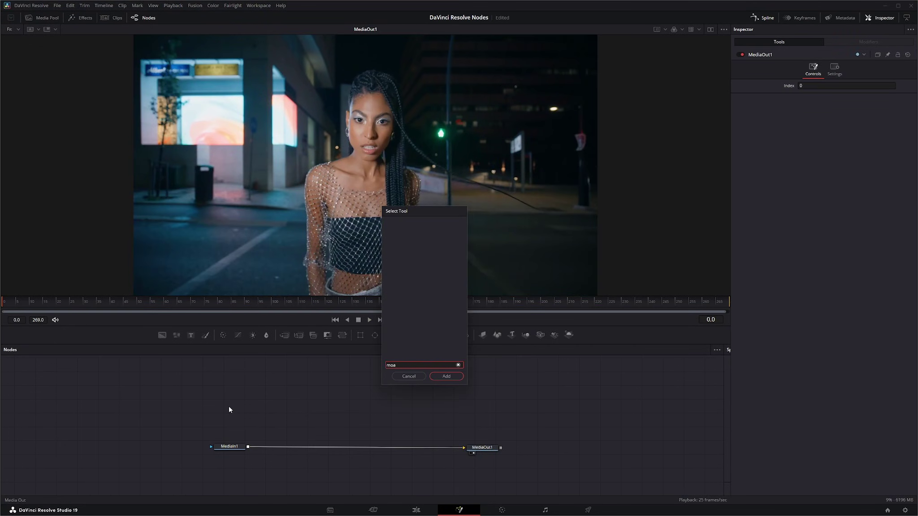
{"action": "key", "text": "BackSpace"}
{"action": "type", "text": "ch"}
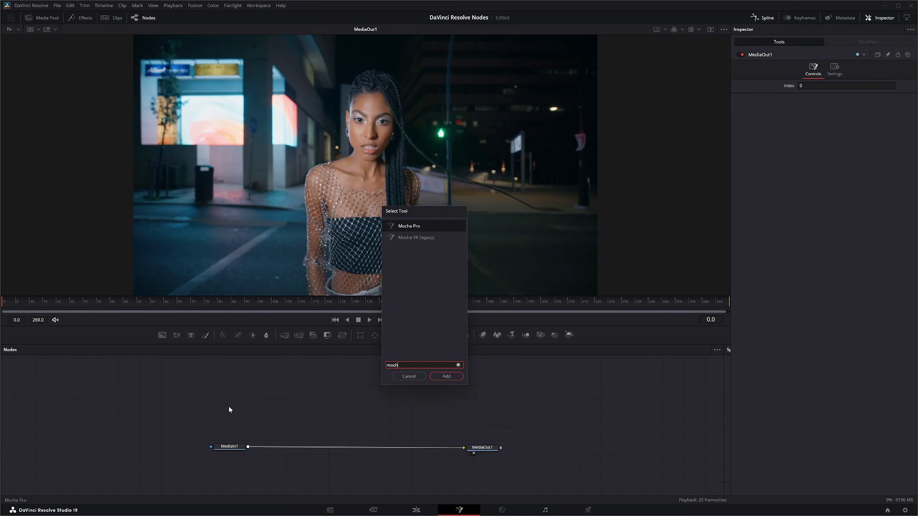
{"action": "key", "text": "Return"}
{"action": "left_click_drag", "start_coordinate": [229, 409], "coordinate": [270, 409]}
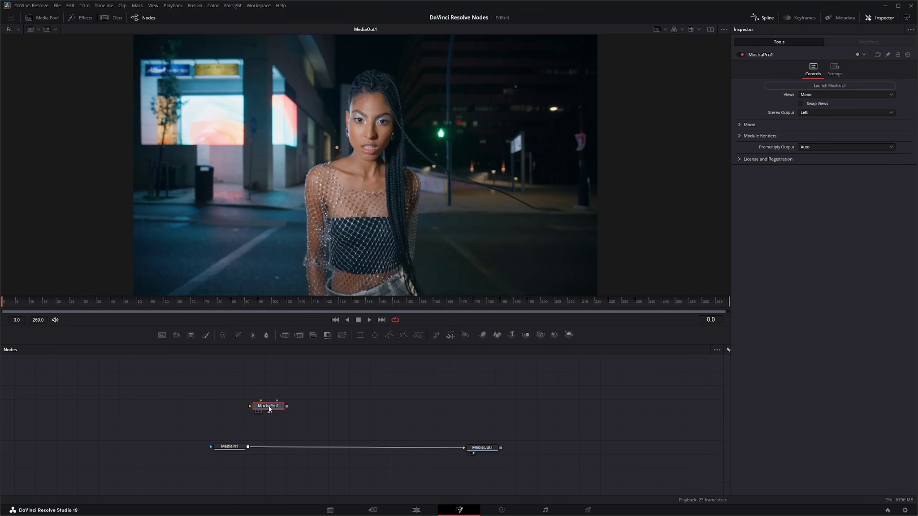
{"action": "left_click_drag", "start_coordinate": [249, 446], "coordinate": [276, 423]}
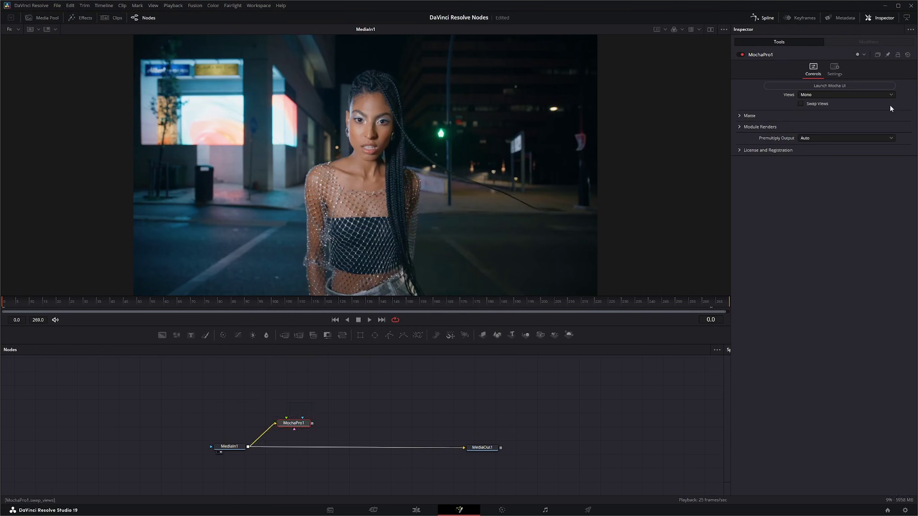
{"action": "left_click", "coordinate": [870, 86]}
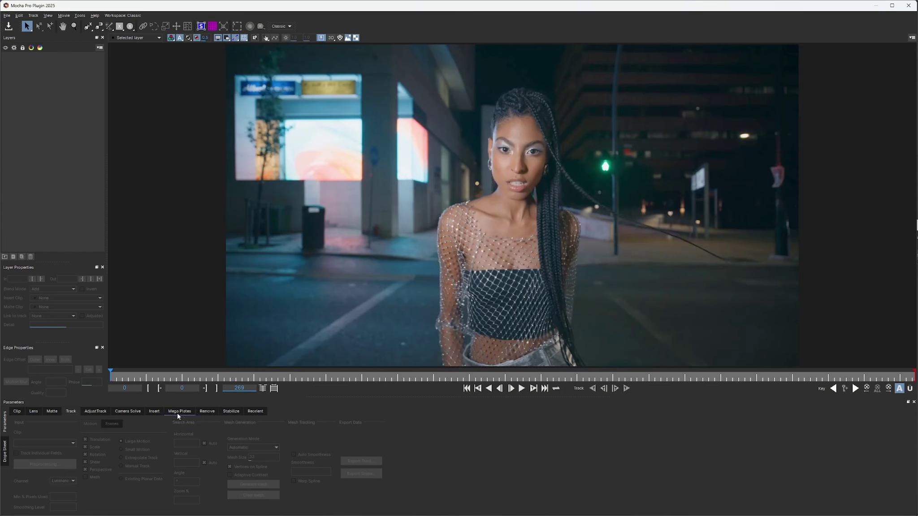
Draw an X-Spline shape around the subject's neck and track it forward.
{"action": "left_click", "coordinate": [88, 27]}
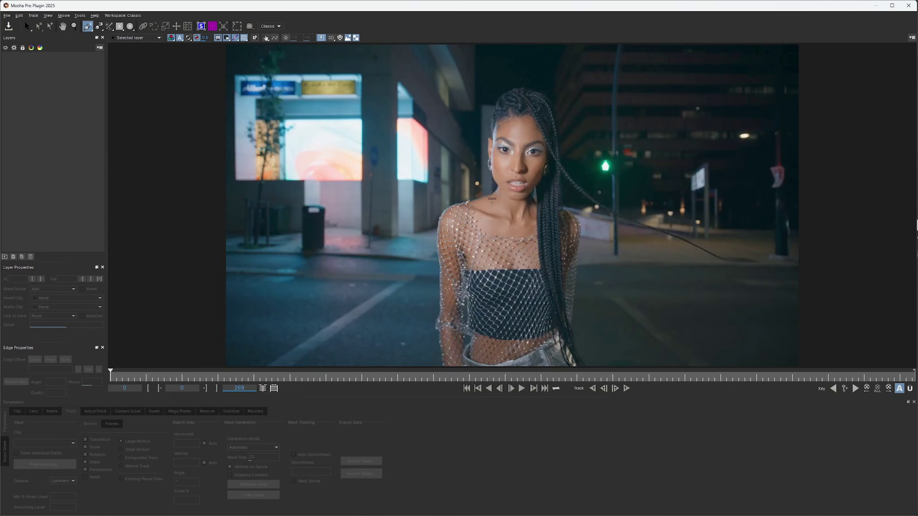
{"action": "left_click", "coordinate": [493, 199]}
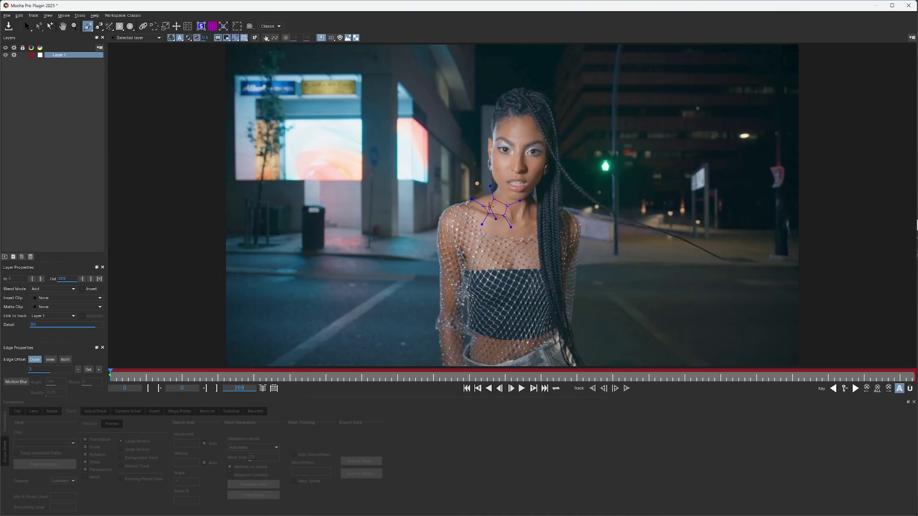
{"action": "right_click", "coordinate": [485, 205]}
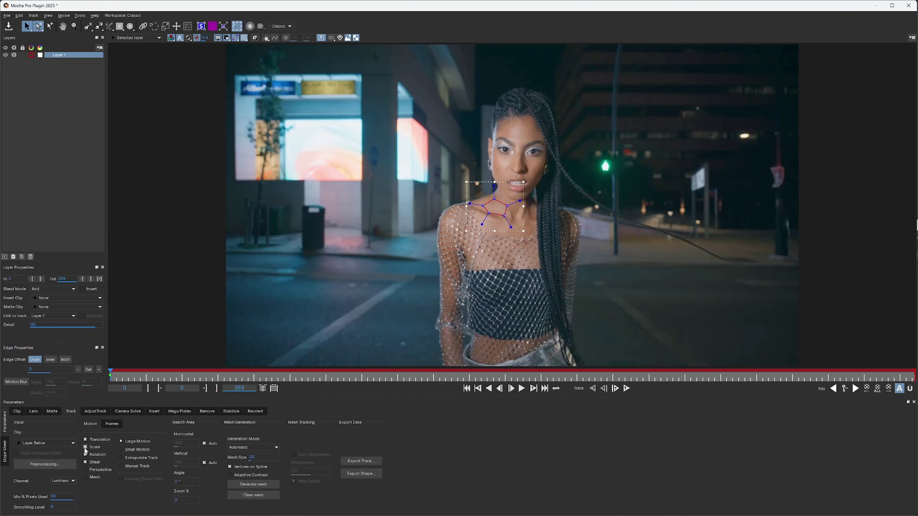
{"action": "left_click", "coordinate": [627, 389]}
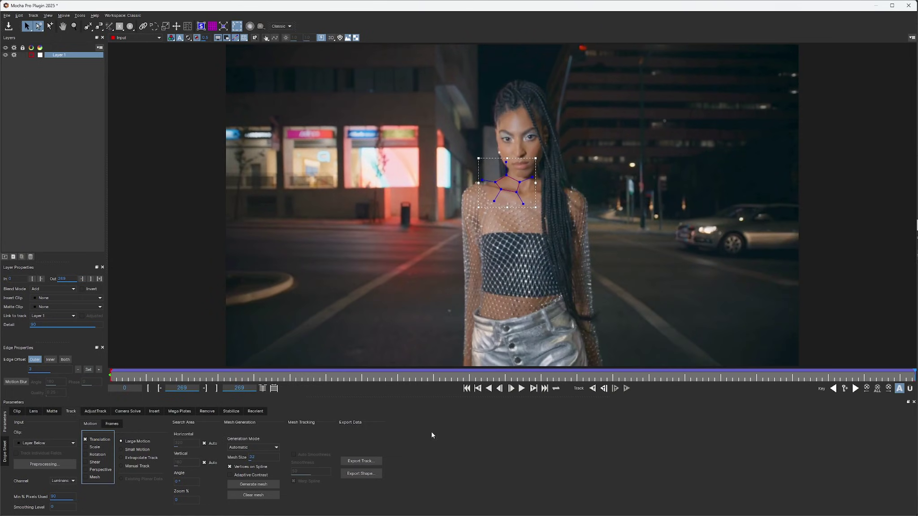
In the Stabilize tab, set # Frames to 24 and render the stabilized result.
{"action": "left_click", "coordinate": [231, 411]}
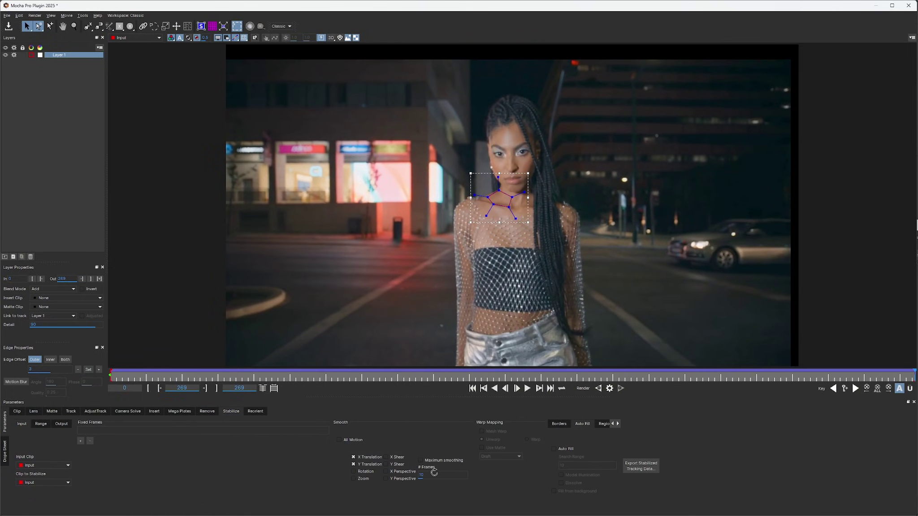
{"action": "type", "text": "20"}
{"action": "key", "text": "Return"}
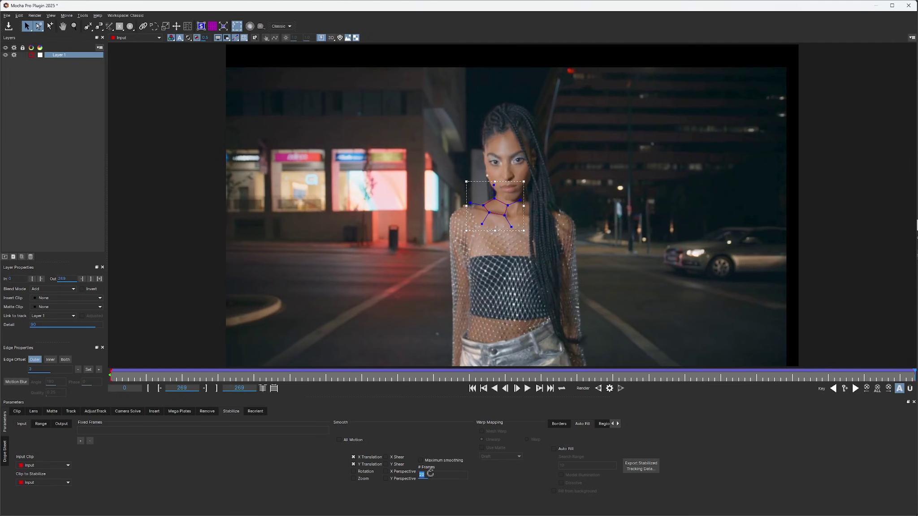
{"action": "type", "text": "4"}
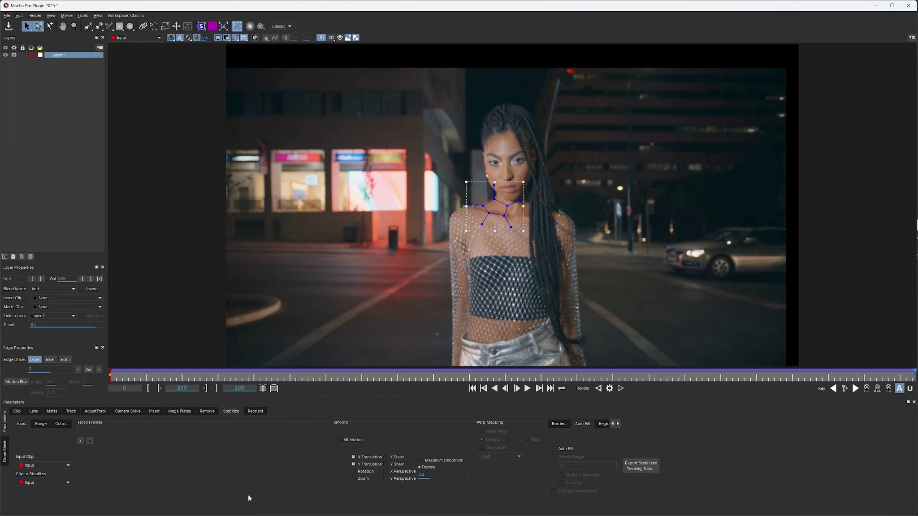
{"action": "left_click", "coordinate": [598, 388]}
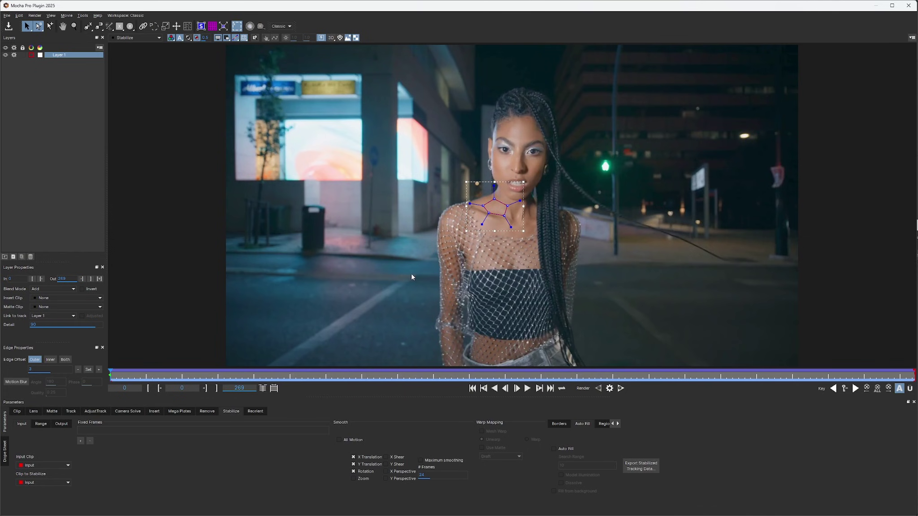
Export the stabilized data as Fusion Tracker Data to the clipboard and close Mocha.
{"action": "left_click", "coordinate": [642, 467]}
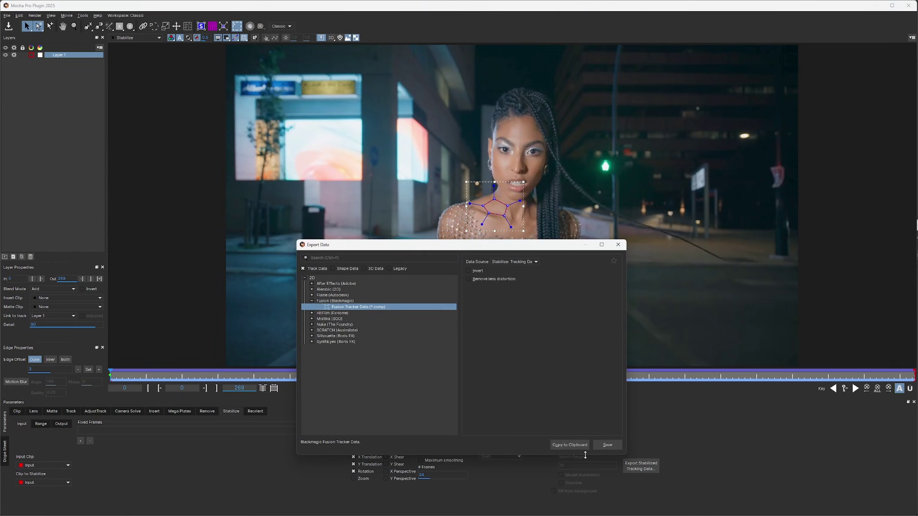
{"action": "left_click", "coordinate": [570, 445]}
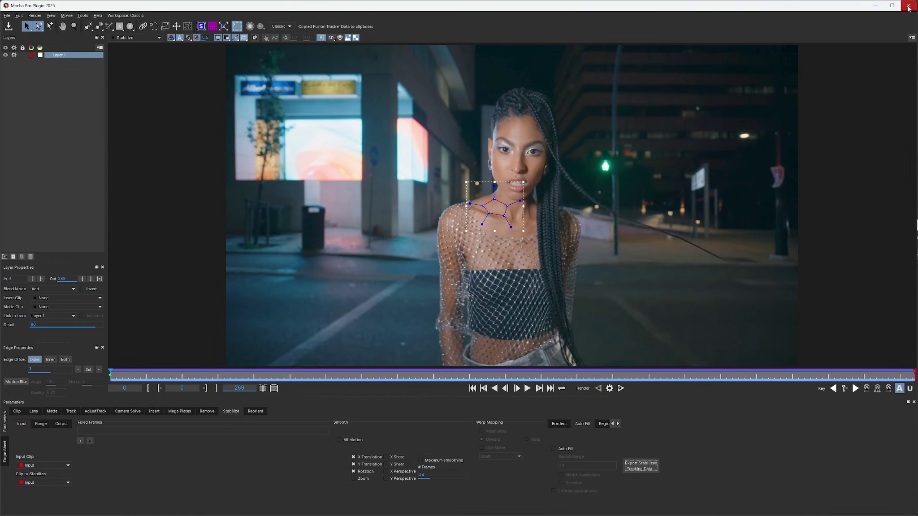
{"action": "left_click", "coordinate": [908, 6]}
Paste the tracker nodes, delete Loader1, and wire MediaIn1 into Tracker1.
{"action": "mouse_move", "coordinate": [301, 427]}
{"action": "left_mouse_down"}
{"action": "mouse_move", "coordinate": [206, 411]}
{"action": "mouse_move", "coordinate": [299, 413]}
{"action": "left_mouse_up"}
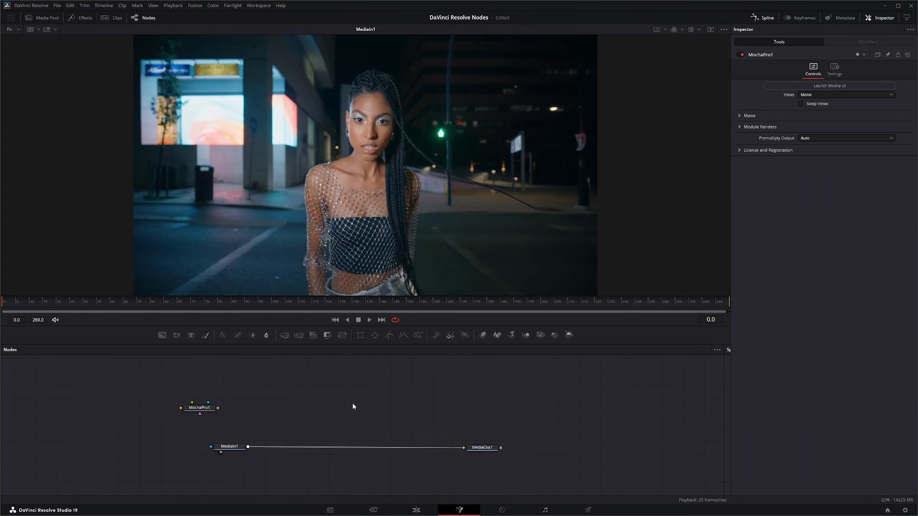
{"action": "key", "text": "ctrl+v"}
{"action": "left_click_drag", "start_coordinate": [276, 379], "coordinate": [335, 423]}
{"action": "key", "text": "Delete"}
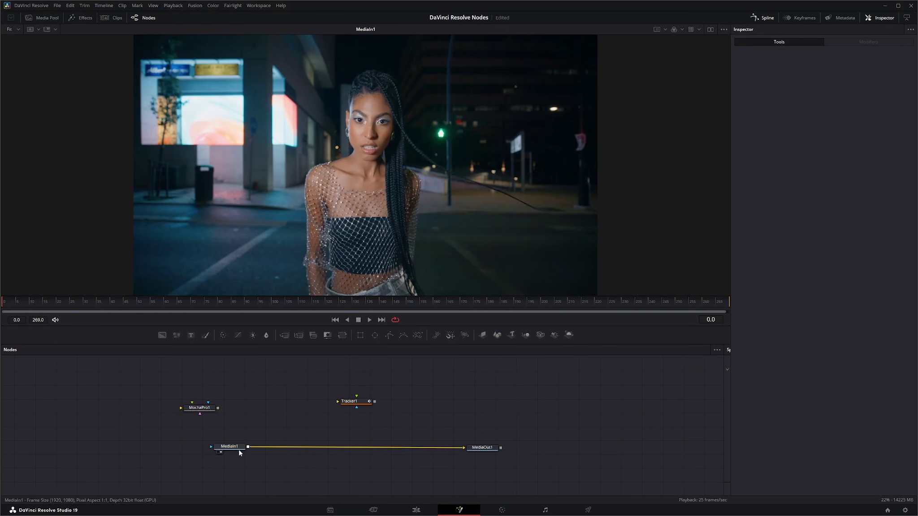
{"action": "left_click_drag", "start_coordinate": [248, 447], "coordinate": [338, 402]}
{"action": "left_click_drag", "start_coordinate": [248, 447], "coordinate": [287, 420]}
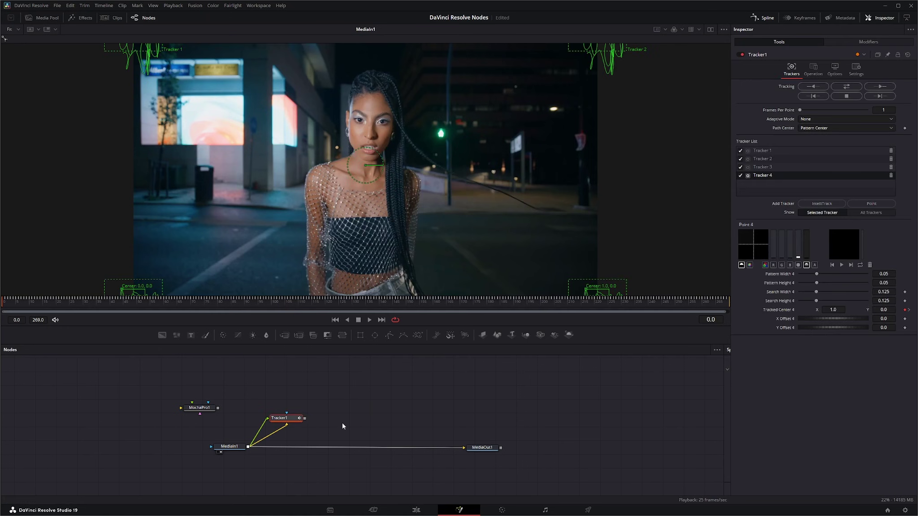
Set Tracker1's Operation to Match Move and Merge to FG Only.
{"action": "left_click", "coordinate": [816, 71]}
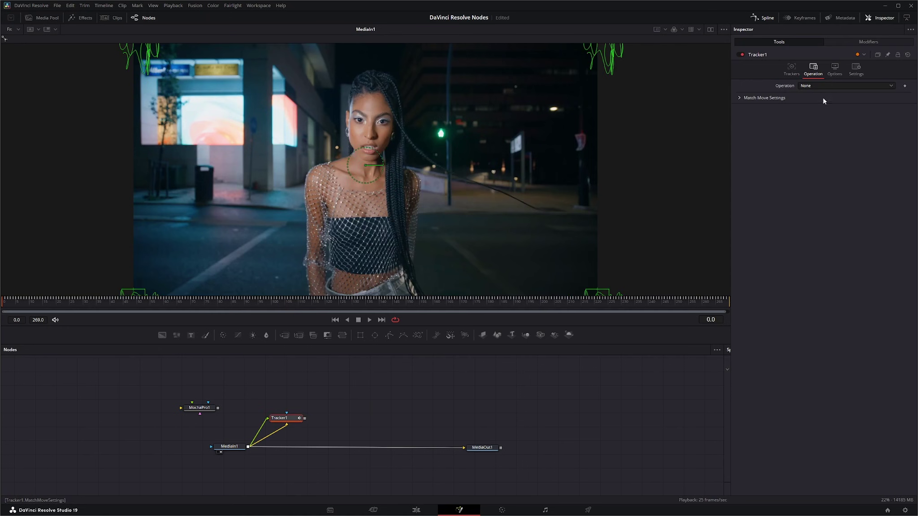
{"action": "left_click", "coordinate": [813, 86]}
{"action": "left_click", "coordinate": [820, 100]}
{"action": "left_click", "coordinate": [812, 95]}
{"action": "left_click", "coordinate": [820, 113]}
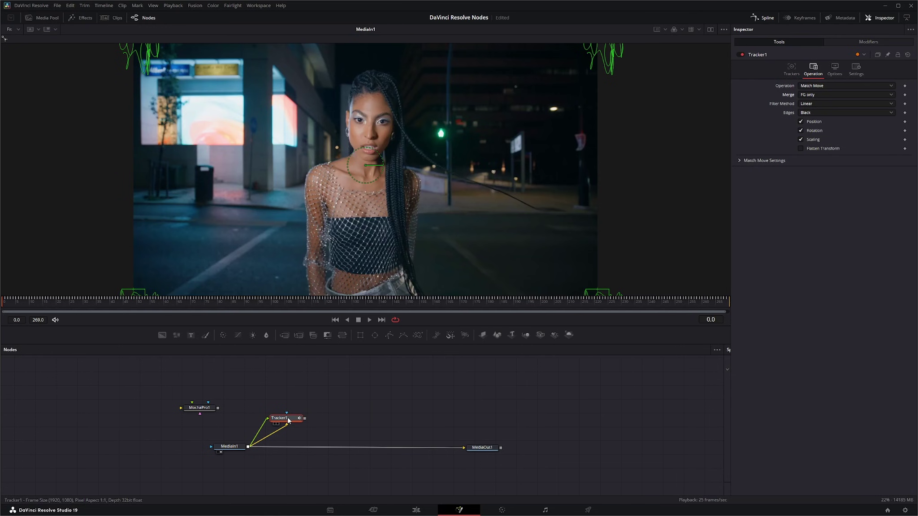
View Tracker1's output, preview the stabilization playback, then stop at frame 0.
{"action": "left_click_drag", "start_coordinate": [288, 420], "coordinate": [299, 207]}
{"action": "left_click", "coordinate": [370, 321]}
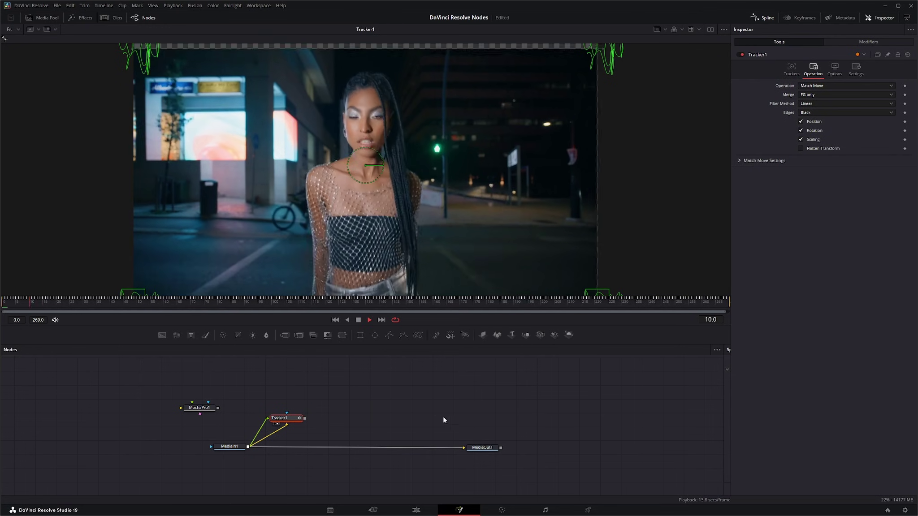
{"action": "left_click", "coordinate": [482, 447]}
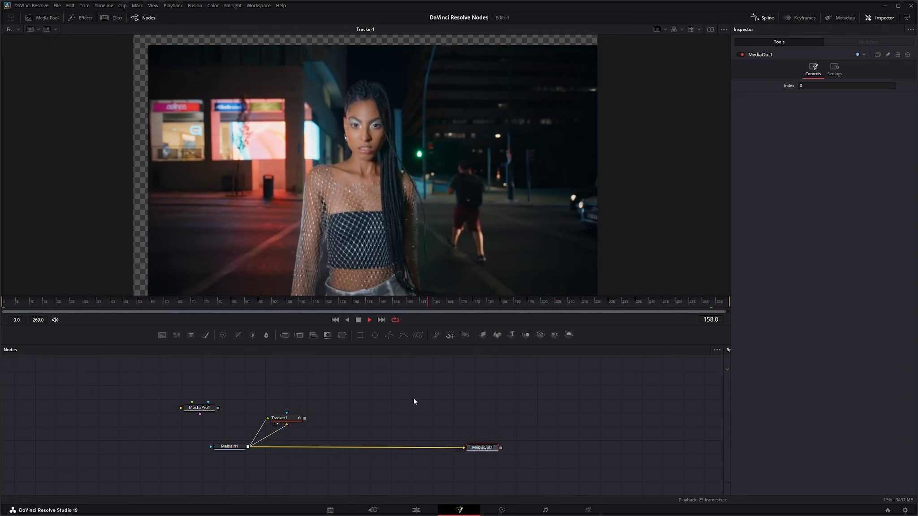
{"action": "left_click", "coordinate": [358, 320]}
{"action": "left_click", "coordinate": [336, 320]}
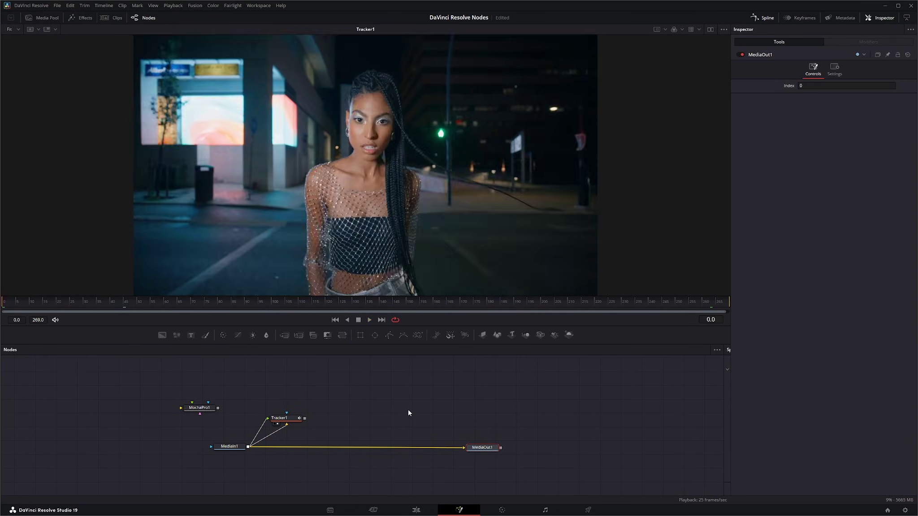
Move Tracker1 up and right and MediaOut1 farther right, leaving Tracker1 selected.
{"action": "left_click_drag", "start_coordinate": [286, 422], "coordinate": [307, 405]}
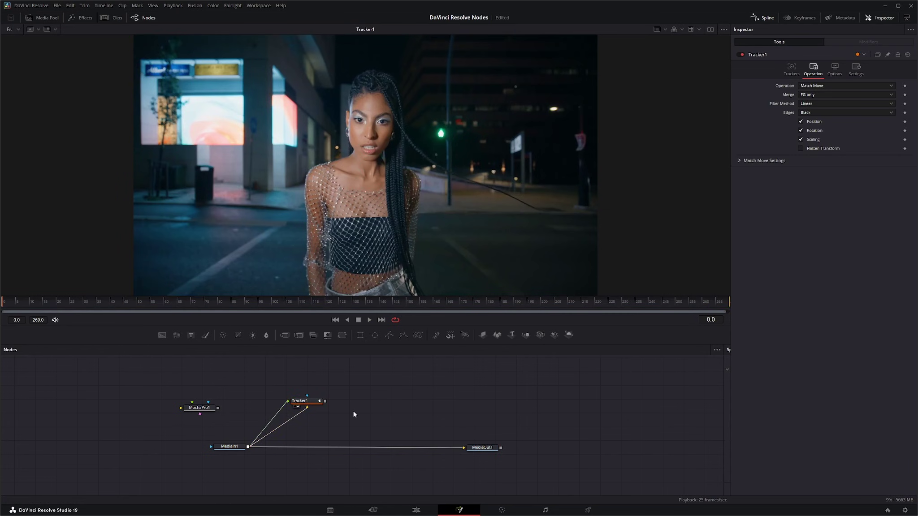
{"action": "left_click_drag", "start_coordinate": [486, 451], "coordinate": [633, 453]}
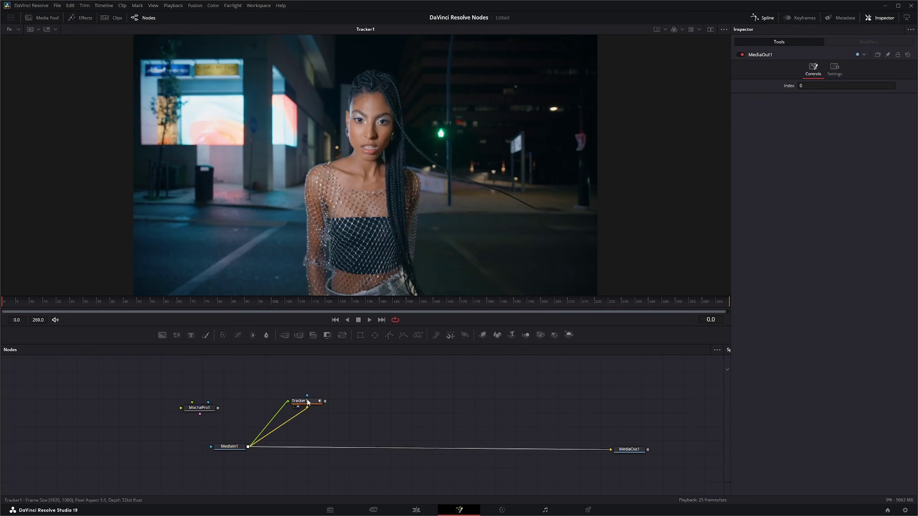
{"action": "left_click", "coordinate": [307, 401]}
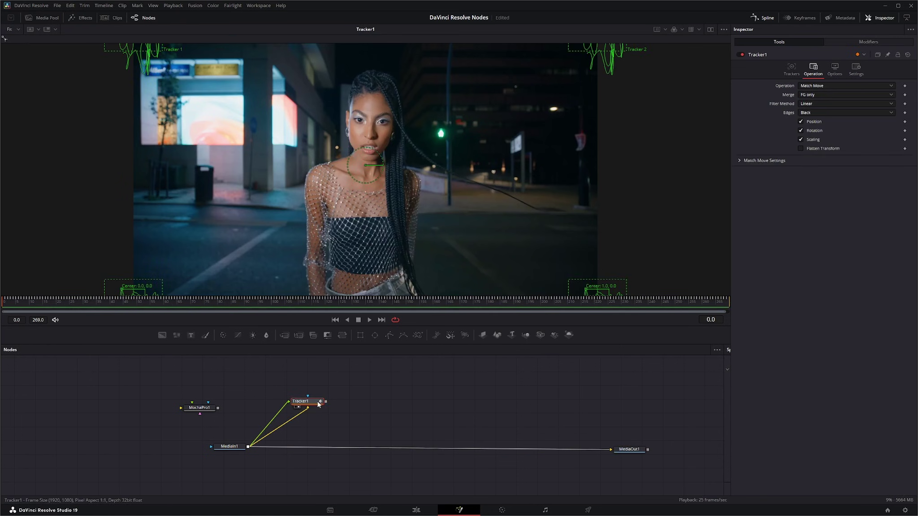
Add a GridWarp1 node after Tracker1 and move it right in the graph.
{"action": "key", "text": "shift+space"}
{"action": "type", "text": "gri"}
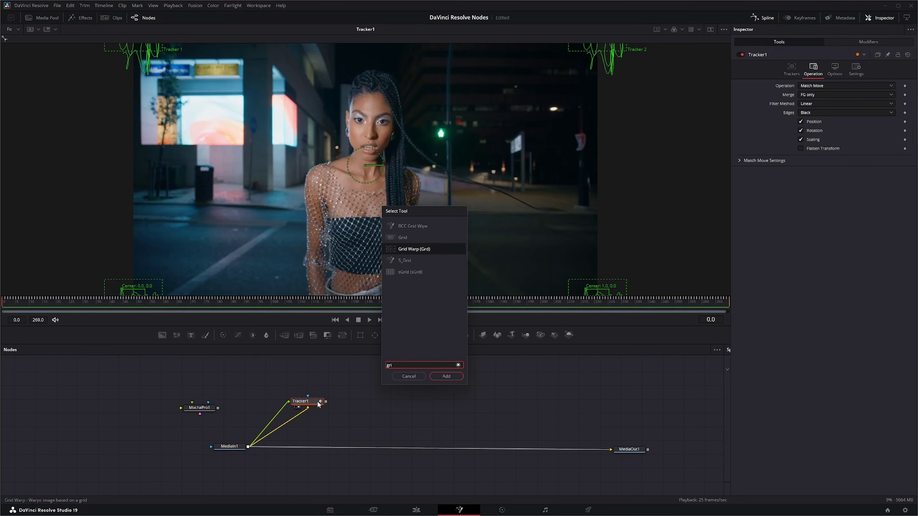
{"action": "key", "text": "Return"}
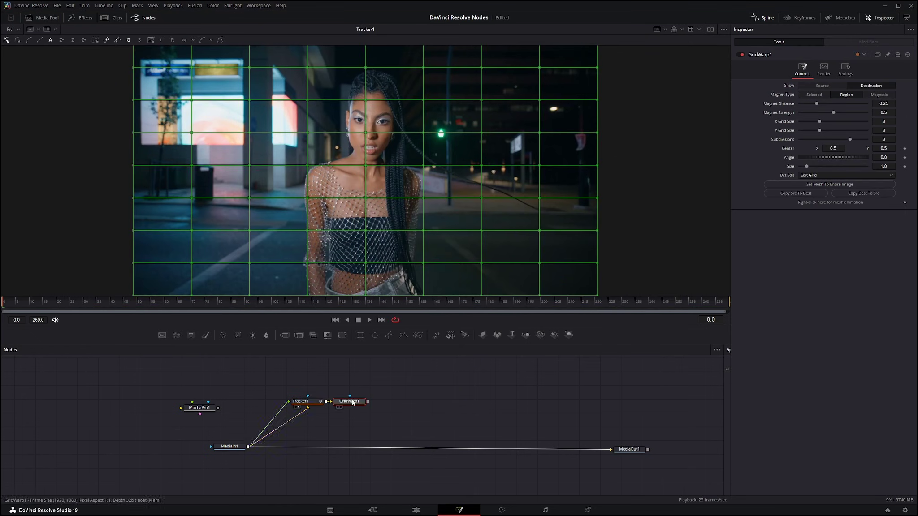
{"action": "left_click_drag", "start_coordinate": [350, 403], "coordinate": [396, 405]}
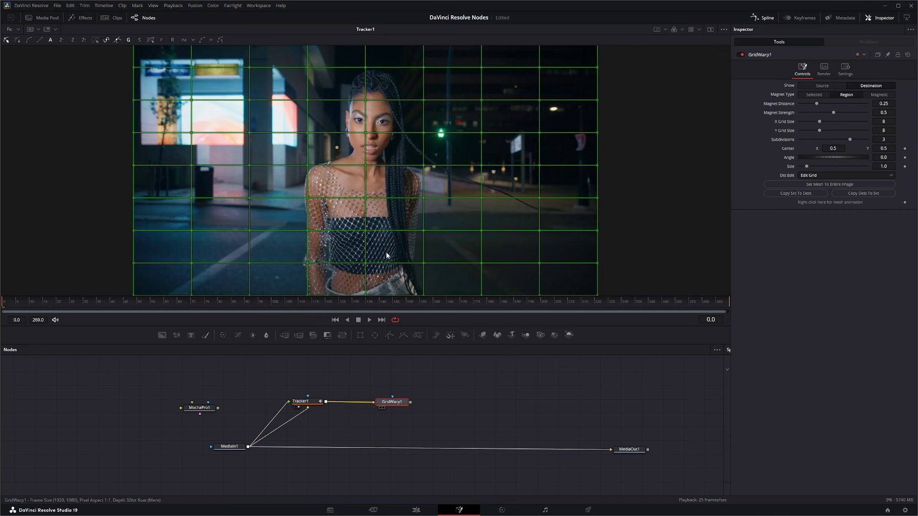
Give the GridWarp1 grid more columns and set the warp to affect selected points only.
{"action": "left_click", "coordinate": [820, 85]}
{"action": "left_click", "coordinate": [857, 122]}
{"action": "left_click", "coordinate": [870, 86]}
{"action": "left_click", "coordinate": [814, 95]}
{"action": "scroll", "coordinate": [249, 162], "scroll_direction": "down", "scroll_amount": 2}
At frame 28, pull the bottom row of grid points downward.
{"action": "left_click_drag", "start_coordinate": [129, 70], "coordinate": [269, 293]}
{"action": "left_click", "coordinate": [79, 305]}
{"action": "left_click_drag", "start_coordinate": [147, 277], "coordinate": [269, 235]}
{"action": "left_click_drag", "start_coordinate": [551, 66], "coordinate": [543, 135]}
At frame 65, shift the left grid columns outward and pull the top row upward.
{"action": "left_click", "coordinate": [179, 302]}
{"action": "left_click_drag", "start_coordinate": [143, 271], "coordinate": [251, 67]}
{"action": "left_click_drag", "start_coordinate": [215, 146], "coordinate": [200, 146]}
{"action": "left_click_drag", "start_coordinate": [135, 57], "coordinate": [533, 94]}
{"action": "left_click_drag", "start_coordinate": [497, 77], "coordinate": [499, 61]}
Adjust the left and right grid points at frame 103, move to frame 144, then view MediaOut1.
{"action": "left_click", "coordinate": [280, 299]}
{"action": "left_click_drag", "start_coordinate": [109, 83], "coordinate": [238, 291]}
{"action": "left_click_drag", "start_coordinate": [549, 82], "coordinate": [511, 241]}
{"action": "left_click_drag", "start_coordinate": [537, 280], "coordinate": [426, 232]}
{"action": "left_click", "coordinate": [389, 299]}
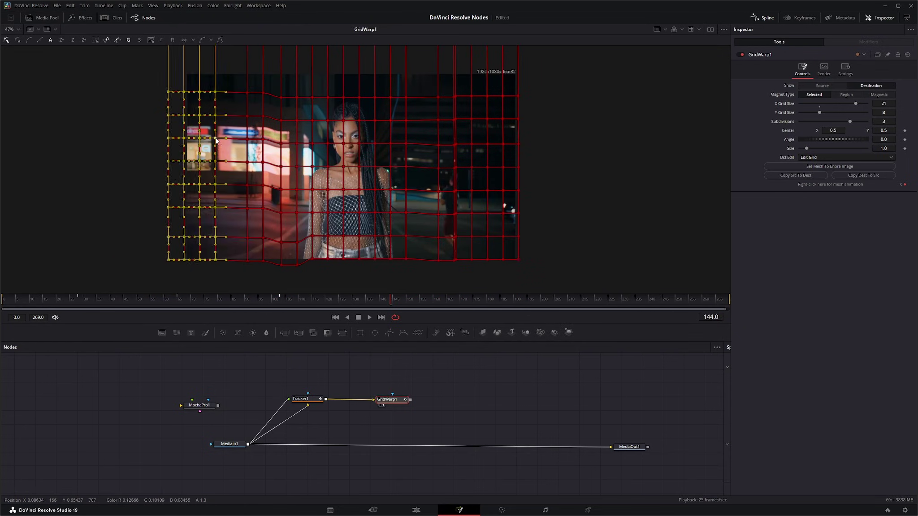
{"action": "scroll", "coordinate": [199, 113], "scroll_direction": "down", "scroll_amount": 3}
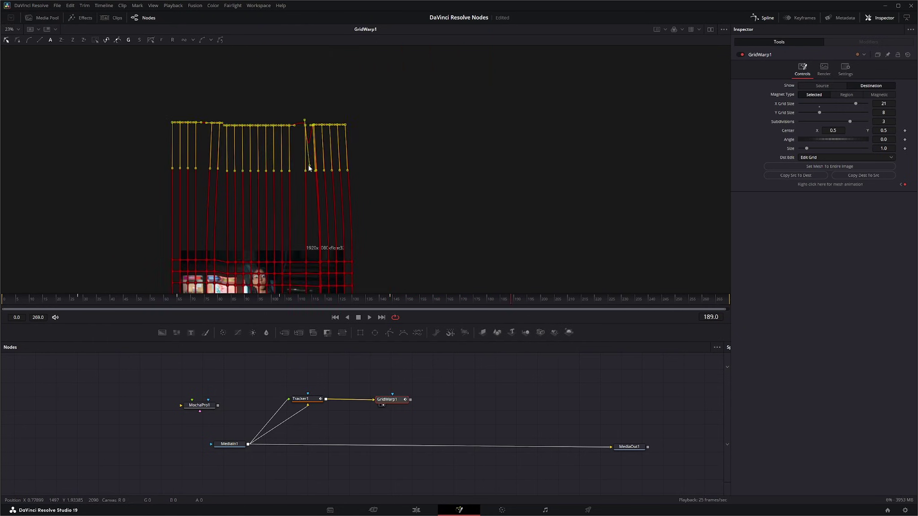
{"action": "scroll", "coordinate": [186, 114], "scroll_direction": "up", "scroll_amount": 3}
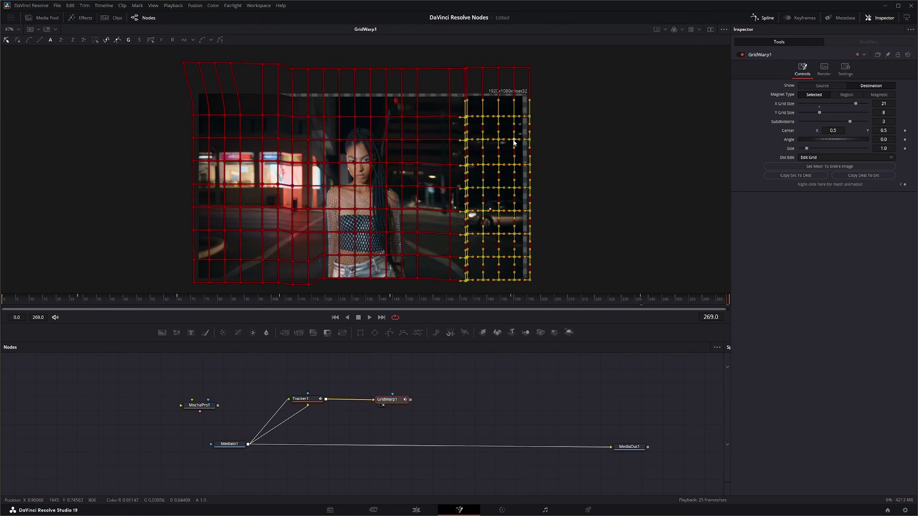
{"action": "left_click", "coordinate": [632, 447]}
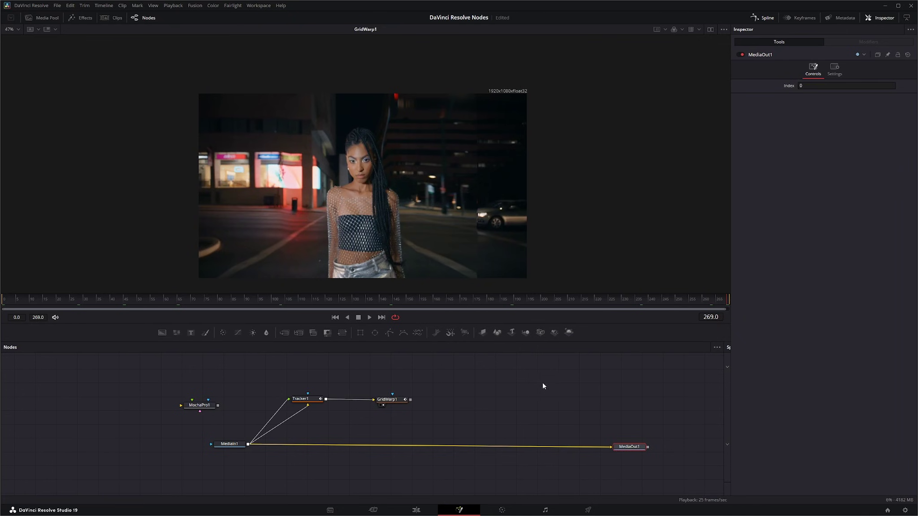
Scrub the output and GridWarp1's animated grid across the clip, then nudge GridWarp1 right.
{"action": "left_click_drag", "start_coordinate": [23, 300], "coordinate": [1, 337]}
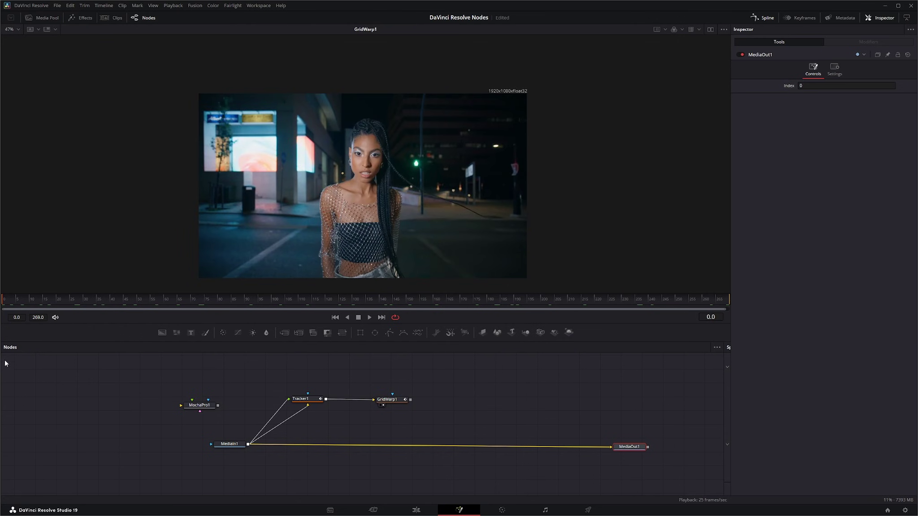
{"action": "left_click", "coordinate": [392, 399]}
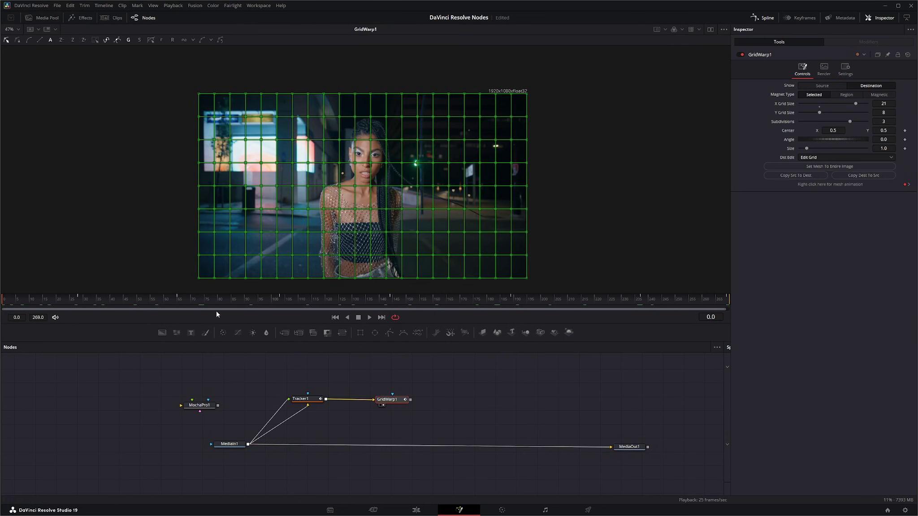
{"action": "left_click_drag", "start_coordinate": [74, 295], "coordinate": [1, 317]}
{"action": "left_click_drag", "start_coordinate": [394, 402], "coordinate": [428, 403]}
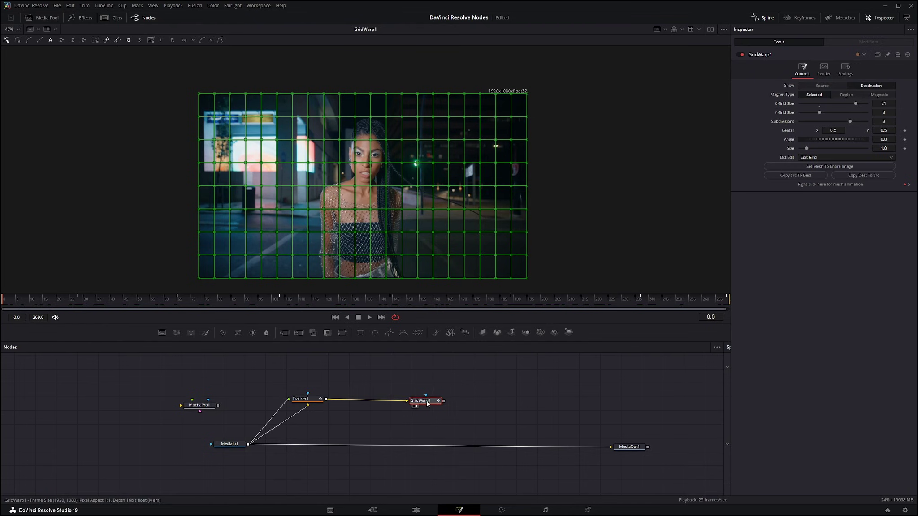
Add a GridWarp2 node and connect Tracker1's output into it.
{"action": "left_click", "coordinate": [316, 400]}
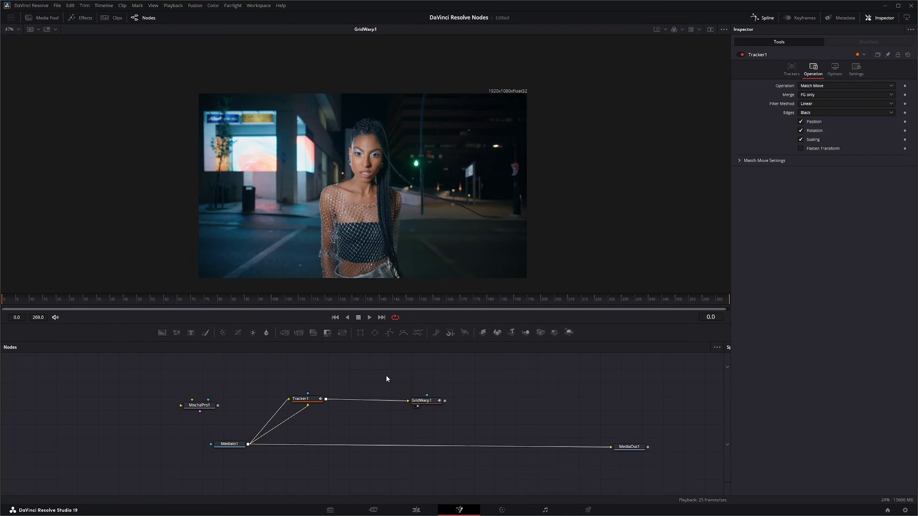
{"action": "key", "text": "shift+space"}
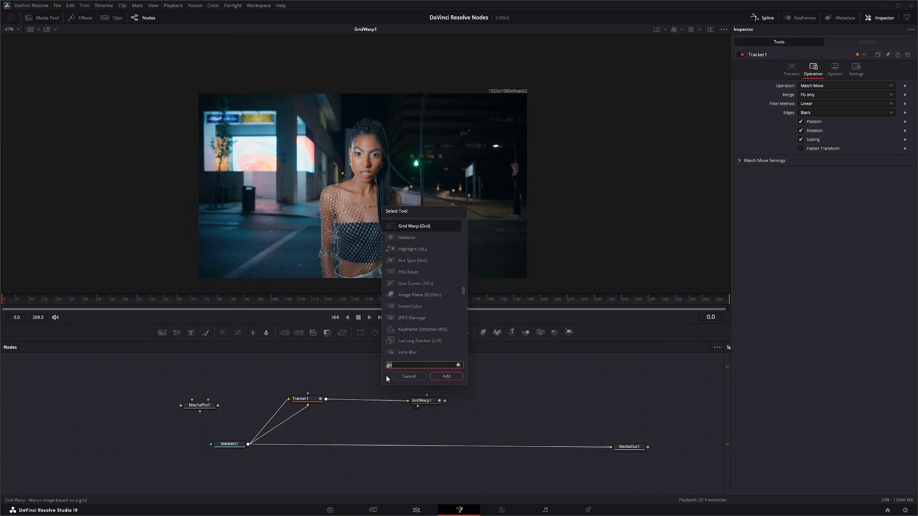
{"action": "type", "text": "grid"}
{"action": "key", "text": "Return"}
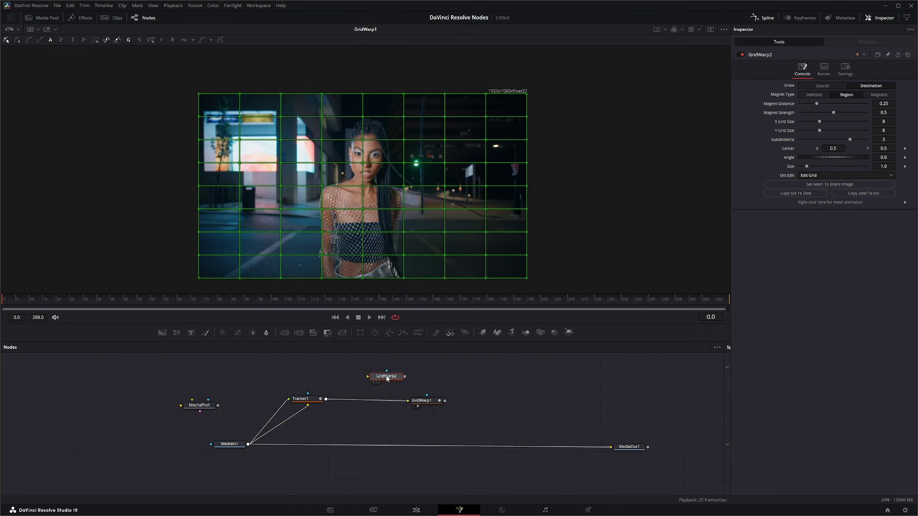
{"action": "left_click_drag", "start_coordinate": [387, 378], "coordinate": [430, 377]}
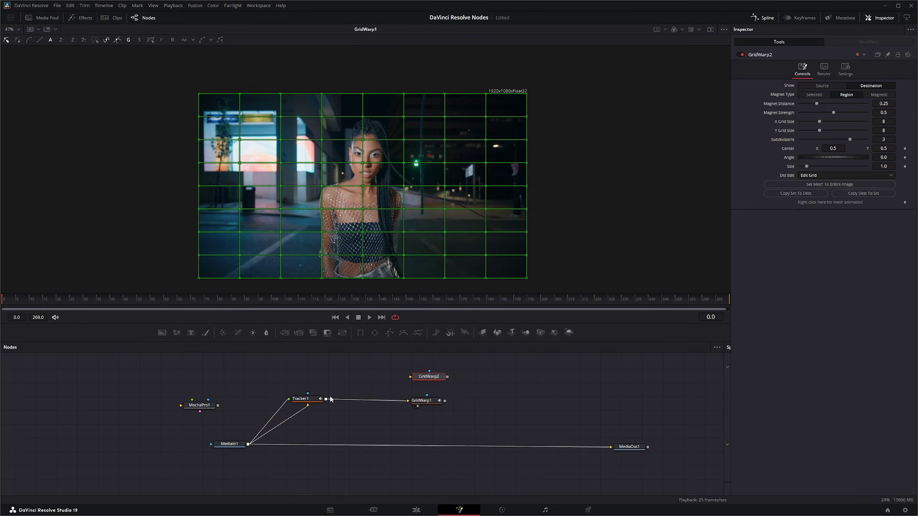
{"action": "left_click_drag", "start_coordinate": [326, 400], "coordinate": [430, 383]}
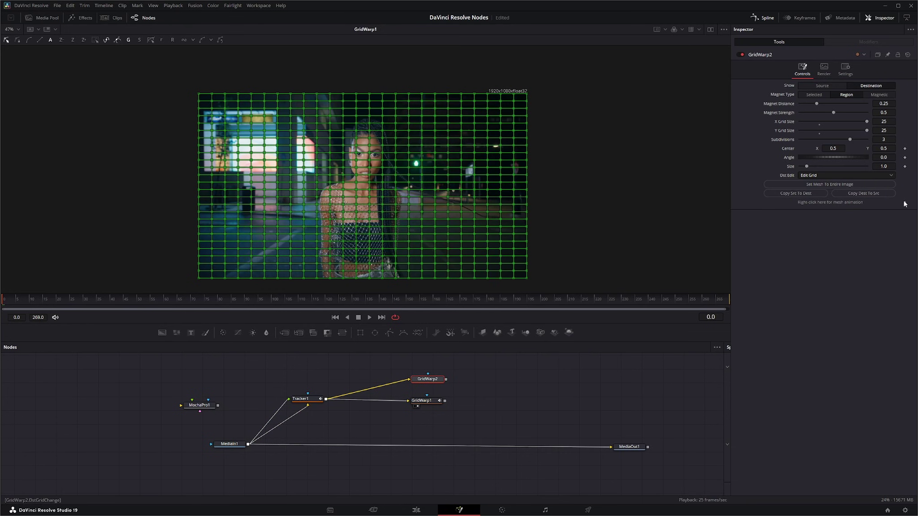
Set GridWarp2 to a 25×25 grid, warp its mesh near the left edge, and add Merge1 fed by GridWarp1.
{"action": "left_click", "coordinate": [905, 202]}
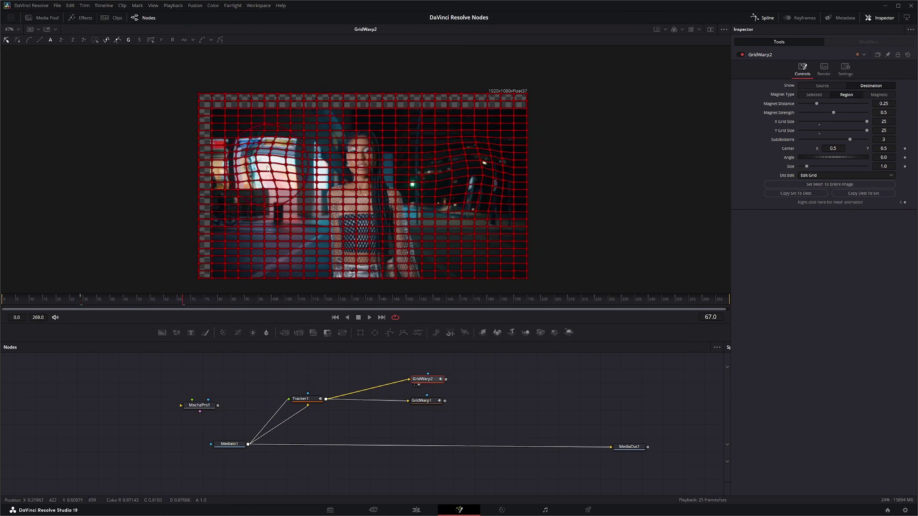
{"action": "mouse_move", "coordinate": [410, 188]}
{"action": "left_mouse_down"}
{"action": "mouse_move", "coordinate": [216, 147]}
{"action": "mouse_move", "coordinate": [485, 251]}
{"action": "mouse_move", "coordinate": [341, 188]}
{"action": "mouse_move", "coordinate": [252, 262]}
{"action": "mouse_move", "coordinate": [478, 224]}
{"action": "mouse_move", "coordinate": [519, 266]}
{"action": "mouse_move", "coordinate": [254, 151]}
{"action": "mouse_move", "coordinate": [476, 224]}
{"action": "mouse_move", "coordinate": [471, 269]}
{"action": "mouse_move", "coordinate": [514, 196]}
{"action": "mouse_move", "coordinate": [511, 130]}
{"action": "left_mouse_up"}
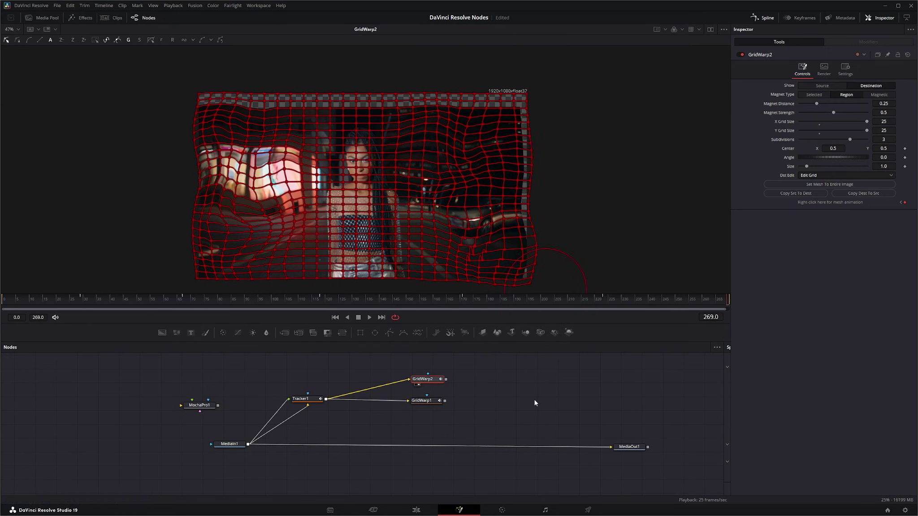
{"action": "left_click_drag", "start_coordinate": [283, 333], "coordinate": [508, 407]}
{"action": "left_click_drag", "start_coordinate": [445, 401], "coordinate": [484, 409]}
Connect GridWarp2 as Merge1's second input and lower Merge1's Blend to 0.62.
{"action": "left_click_drag", "start_coordinate": [446, 379], "coordinate": [503, 411]}
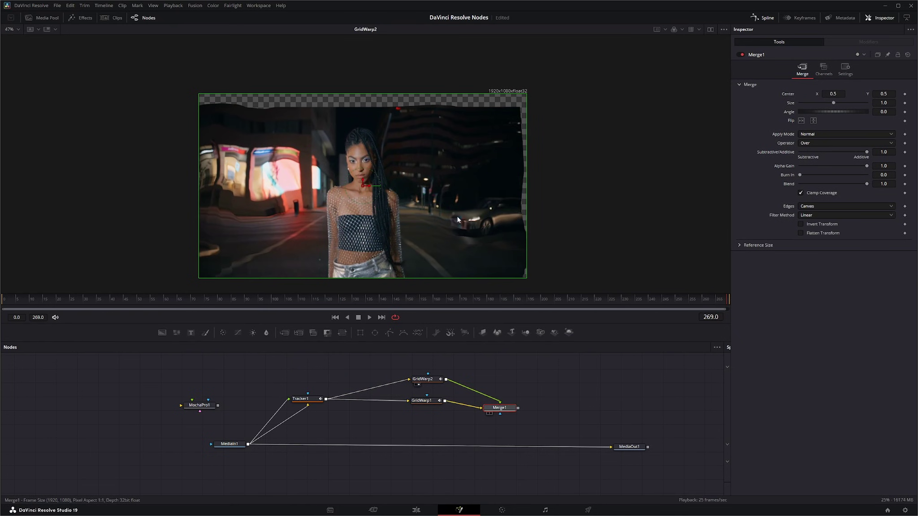
{"action": "key", "text": "1"}
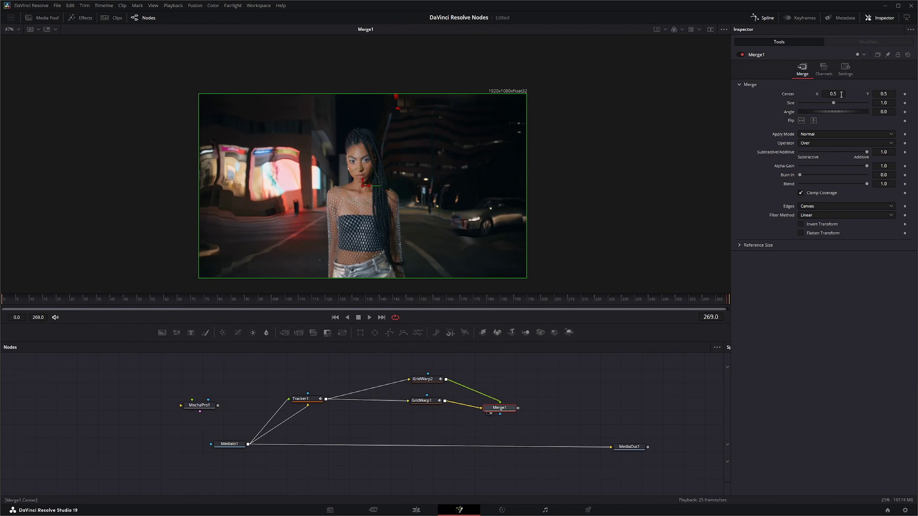
{"action": "left_click", "coordinate": [335, 318]}
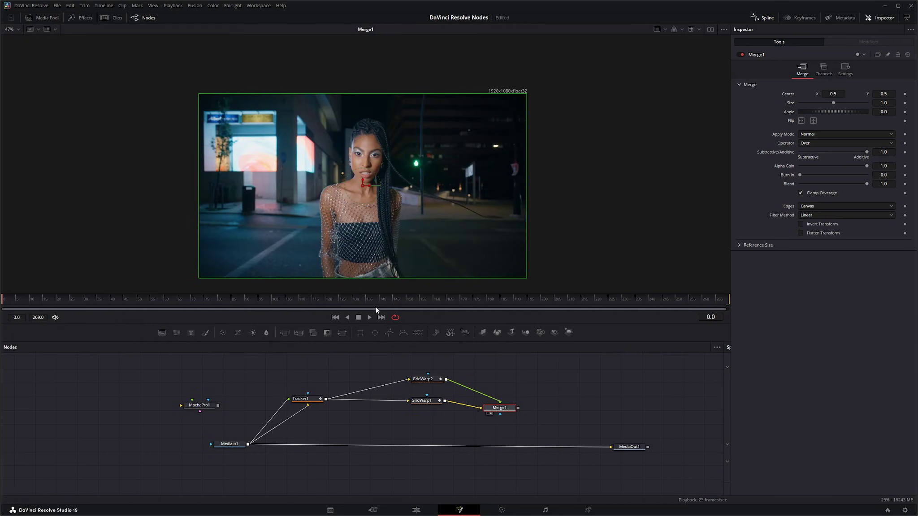
{"action": "left_click", "coordinate": [846, 72]}
{"action": "left_click_drag", "start_coordinate": [866, 95], "coordinate": [840, 92]}
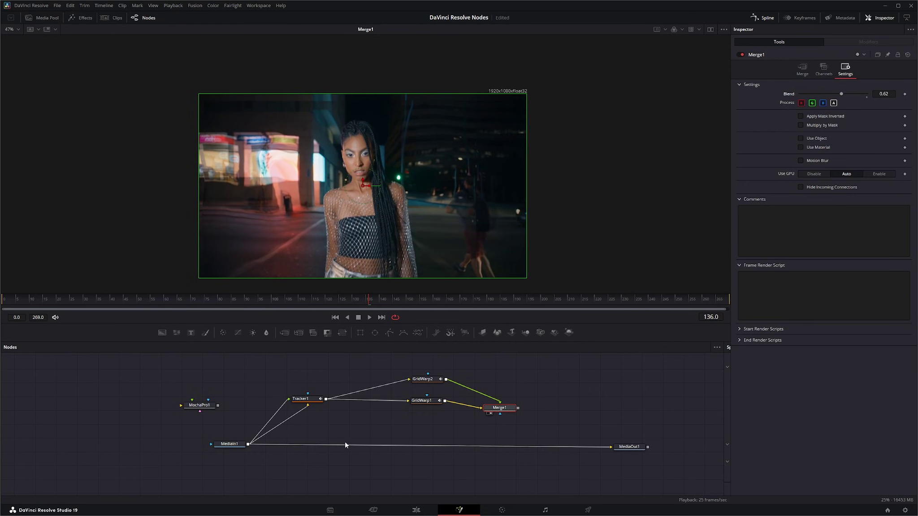
Move Merge1 right, scrub to review the blend, and add a Transform1 node.
{"action": "left_click_drag", "start_coordinate": [506, 410], "coordinate": [529, 406]}
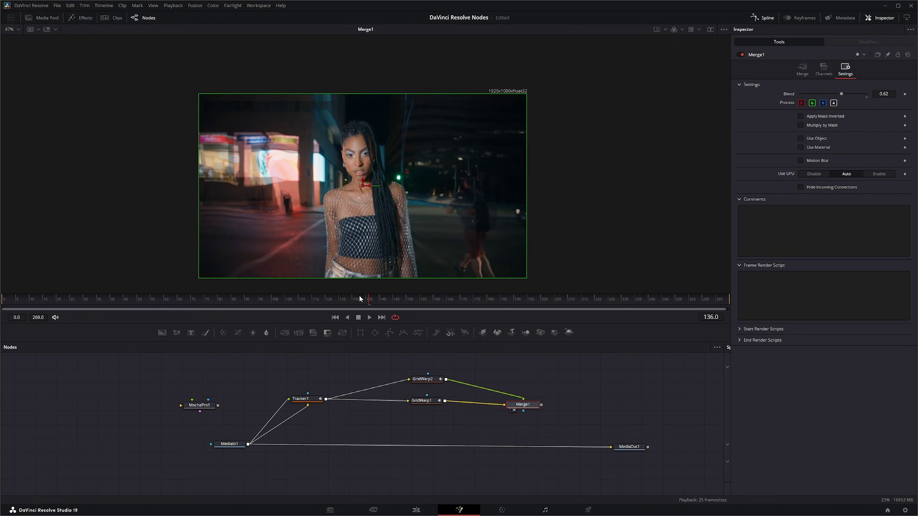
{"action": "left_click_drag", "start_coordinate": [340, 302], "coordinate": [550, 307]}
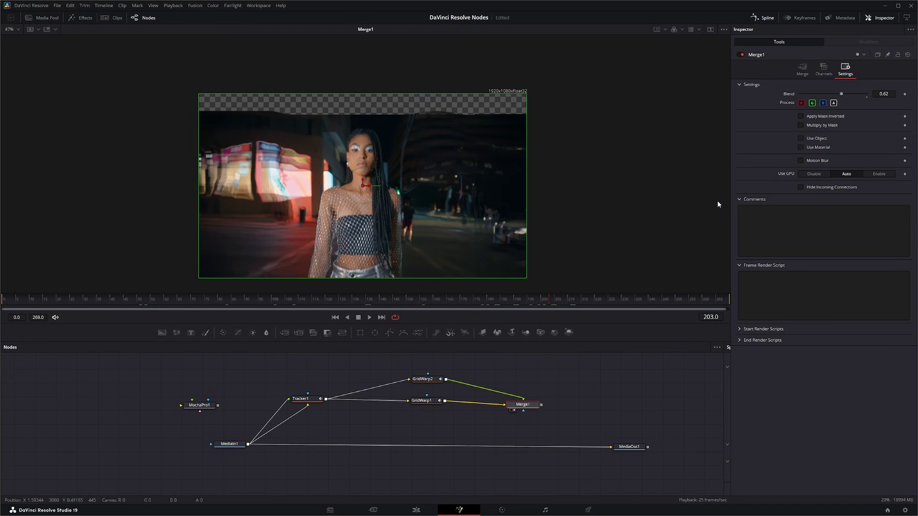
{"action": "left_click_drag", "start_coordinate": [526, 408], "coordinate": [532, 408]}
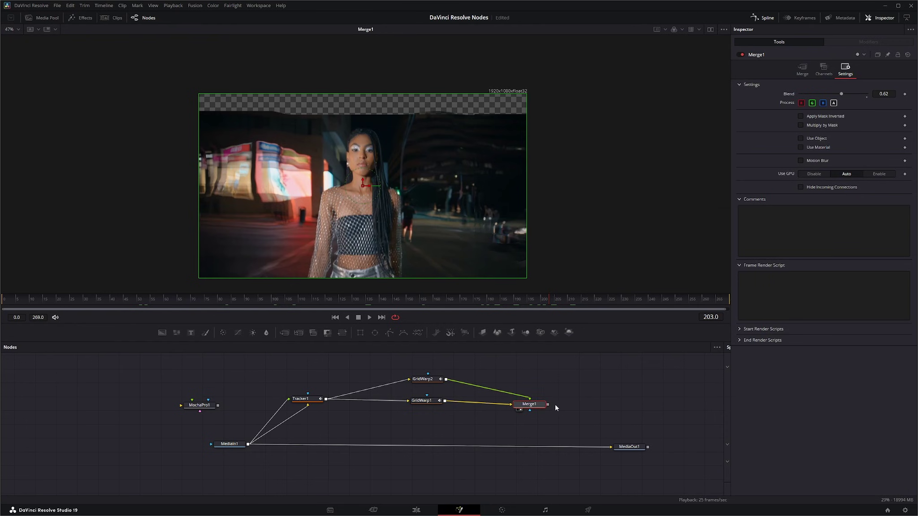
{"action": "left_click_drag", "start_coordinate": [340, 335], "coordinate": [458, 252]}
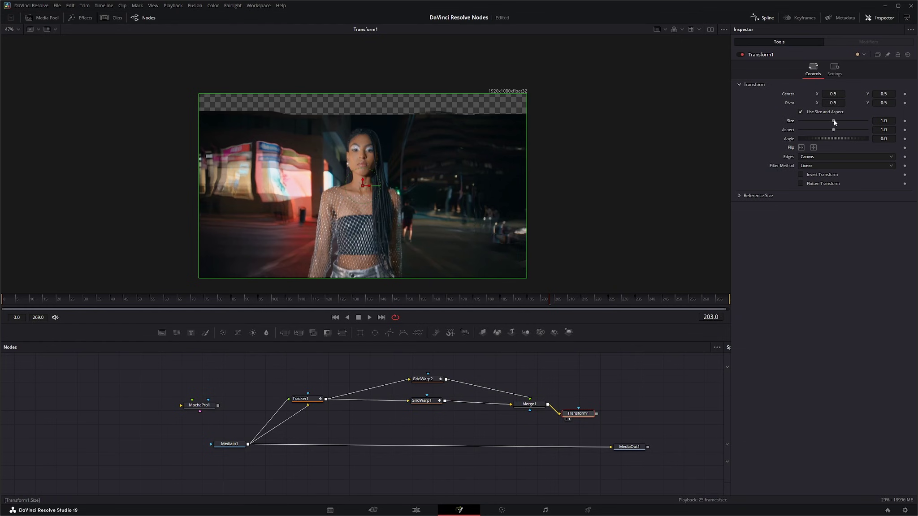
Set Transform1 Size to 1.3 and Pivot Y to 0.325, checking the result across frames.
{"action": "left_click_drag", "start_coordinate": [834, 122], "coordinate": [836, 119]}
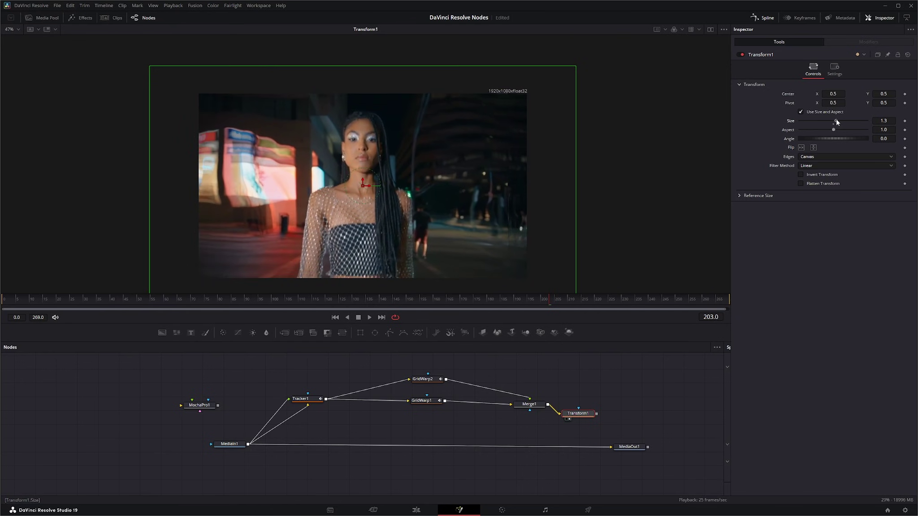
{"action": "left_click_drag", "start_coordinate": [545, 300], "coordinate": [611, 313]}
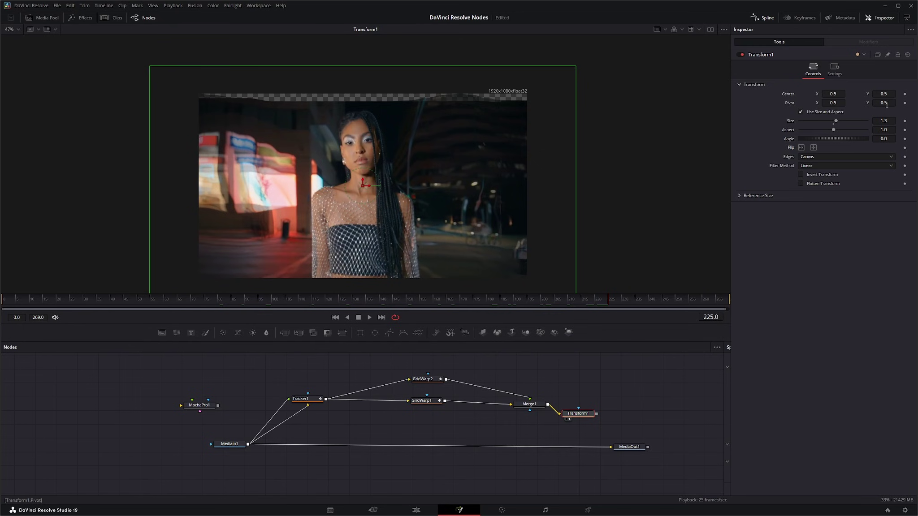
{"action": "left_click_drag", "start_coordinate": [886, 104], "coordinate": [859, 104]}
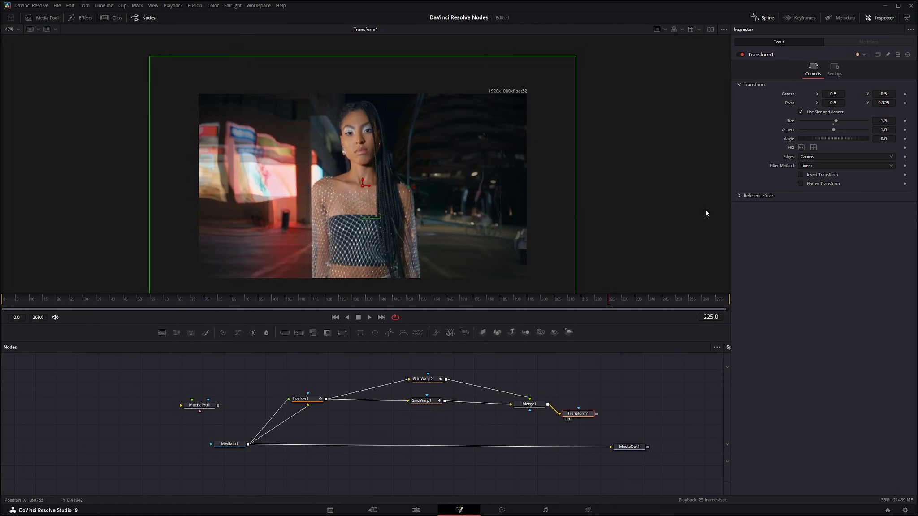
{"action": "left_click_drag", "start_coordinate": [607, 299], "coordinate": [490, 309]}
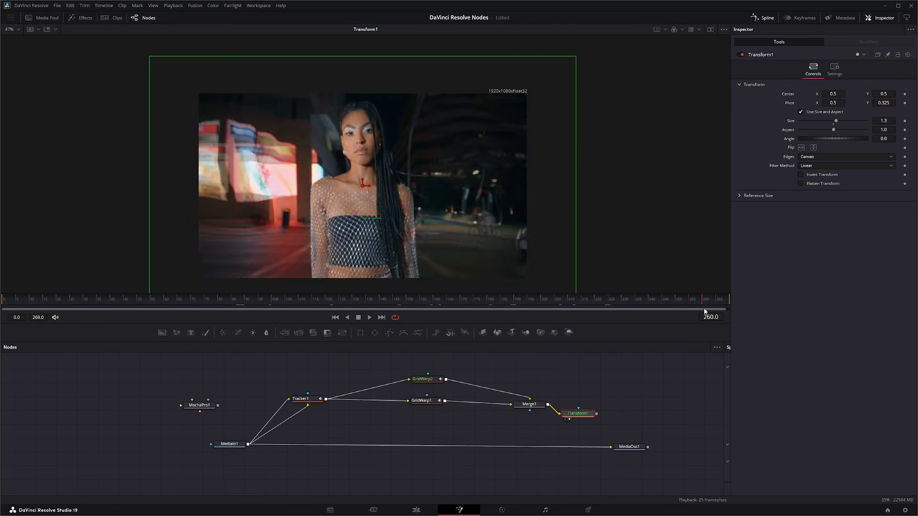
{"action": "left_click_drag", "start_coordinate": [341, 314], "coordinate": [0, 316]}
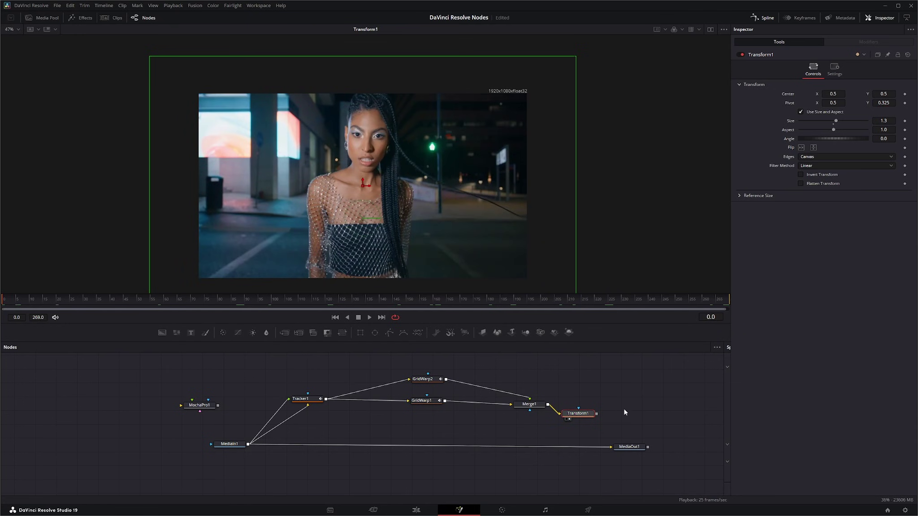
Connect Transform1 to MediaOut1 and tidy the Merge1, Transform1 and MediaOut1 layout.
{"action": "left_click_drag", "start_coordinate": [590, 407], "coordinate": [538, 426]}
{"action": "left_click_drag", "start_coordinate": [582, 463], "coordinate": [675, 461]}
{"action": "left_click_drag", "start_coordinate": [556, 426], "coordinate": [651, 458]}
{"action": "left_click_drag", "start_coordinate": [539, 427], "coordinate": [608, 421]}
{"action": "left_click_drag", "start_coordinate": [478, 417], "coordinate": [521, 424]}
{"action": "left_click_drag", "start_coordinate": [603, 418], "coordinate": [595, 426]}
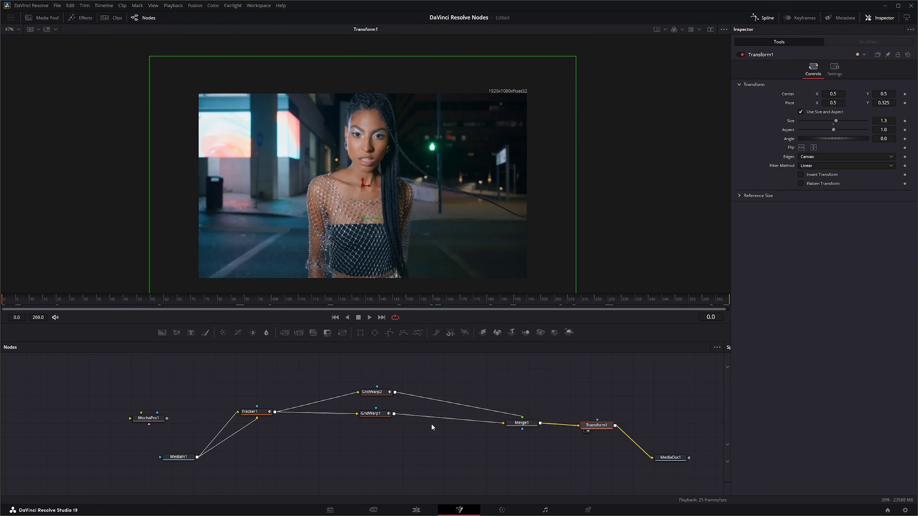
Insert a Glow1 node between GridWarp2 and Merge1 and raise its Glow to 0.893.
{"action": "left_click_drag", "start_coordinate": [378, 395], "coordinate": [370, 388]}
{"action": "left_click", "coordinate": [488, 389]}
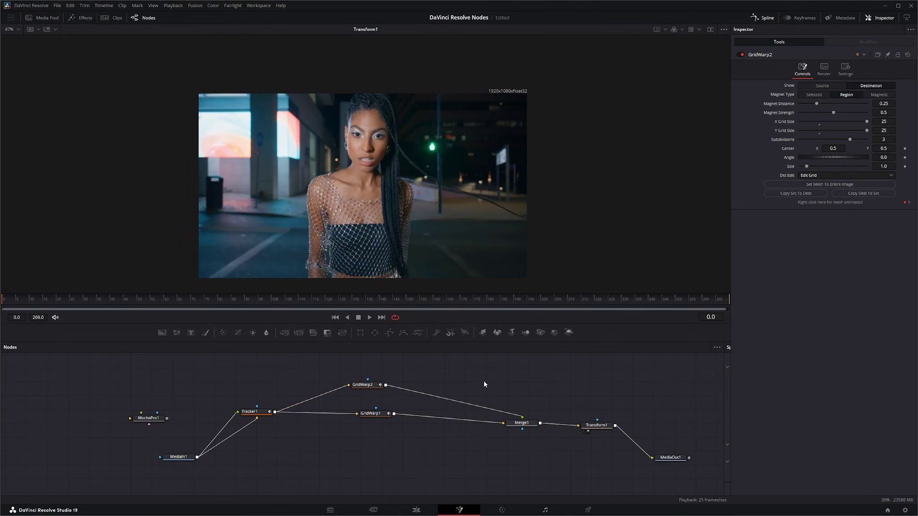
{"action": "key", "text": "shift+space"}
{"action": "type", "text": "glo"}
{"action": "key", "text": "Return"}
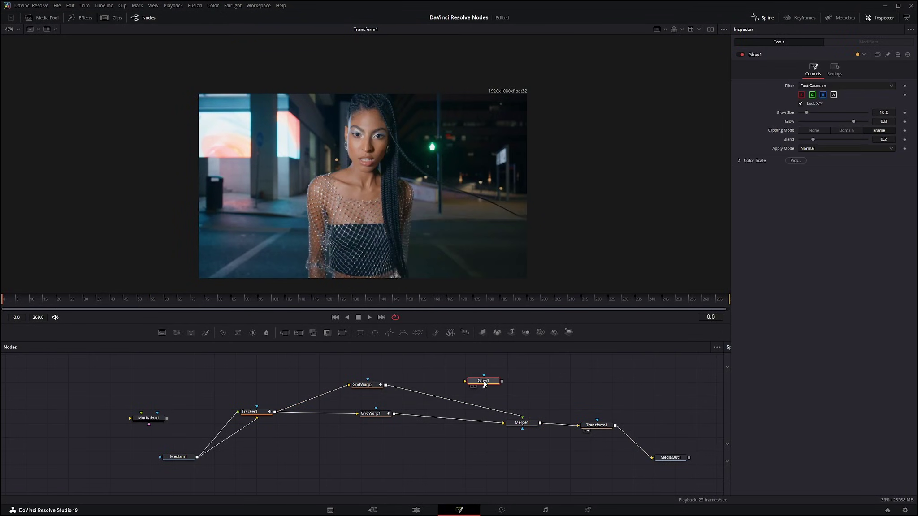
{"action": "left_click_drag", "start_coordinate": [484, 384], "coordinate": [453, 404]}
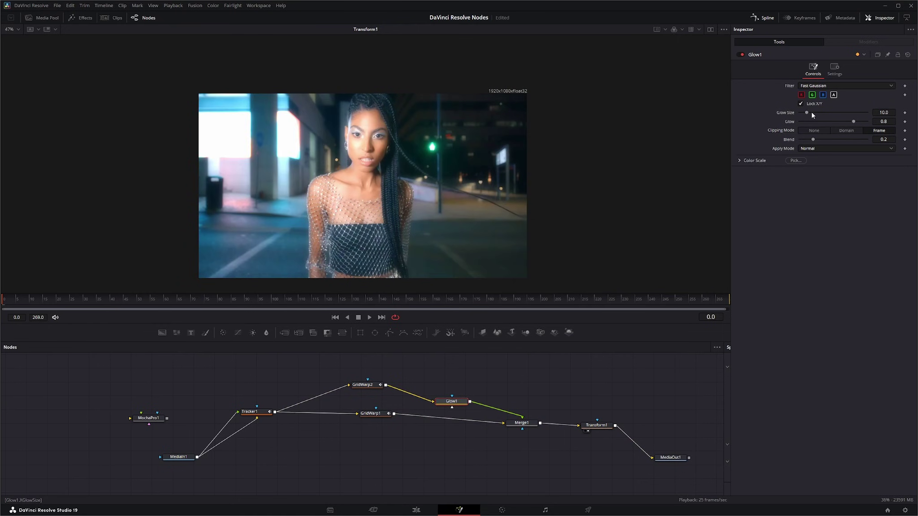
{"action": "left_click_drag", "start_coordinate": [853, 122], "coordinate": [861, 122]}
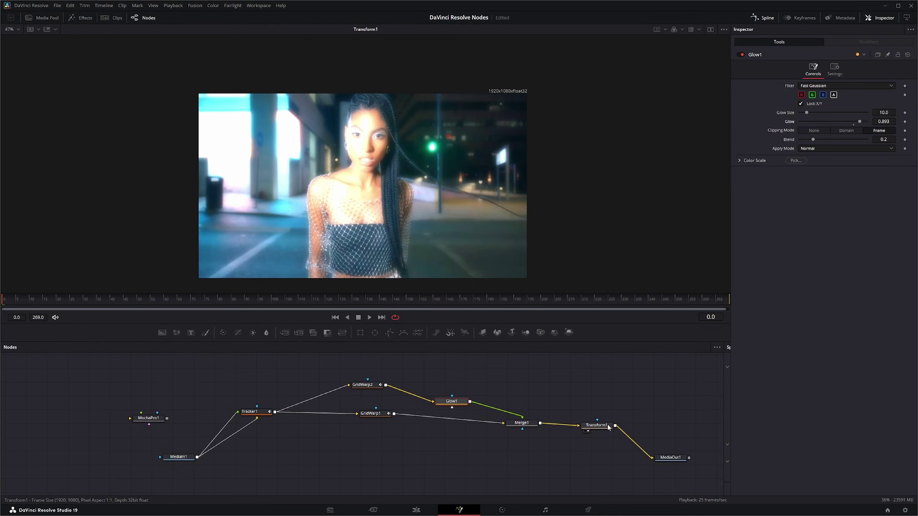
{"action": "left_click_drag", "start_coordinate": [600, 428], "coordinate": [602, 427]}
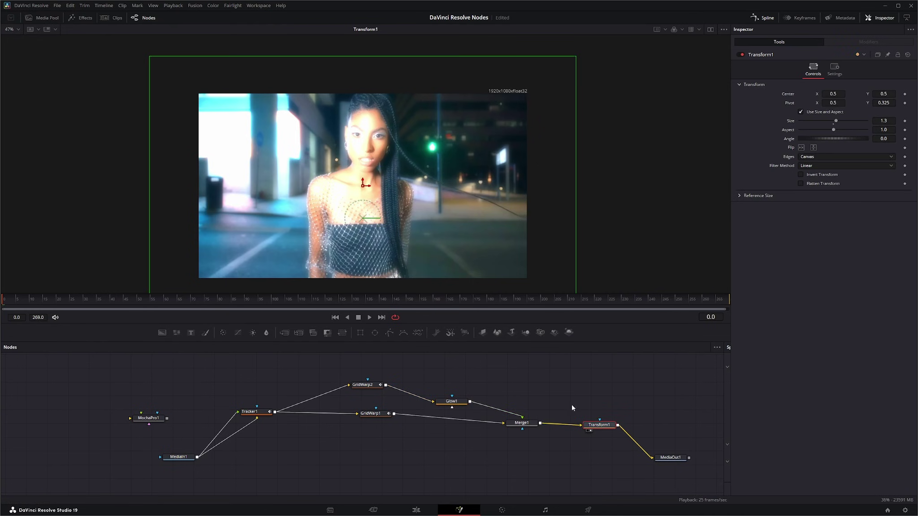
Add a BSpline1 mask and draw a closed outline around the woman.
{"action": "left_click", "coordinate": [405, 332]}
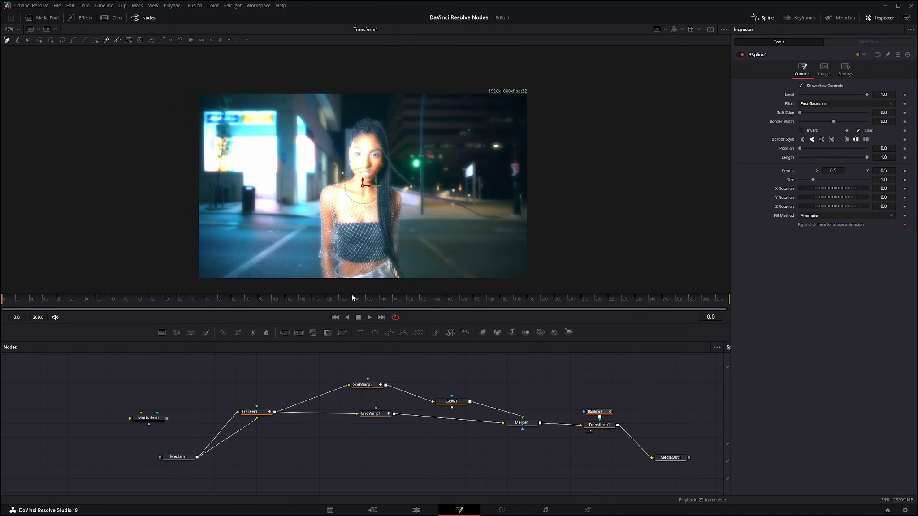
{"action": "left_click", "coordinate": [318, 272]}
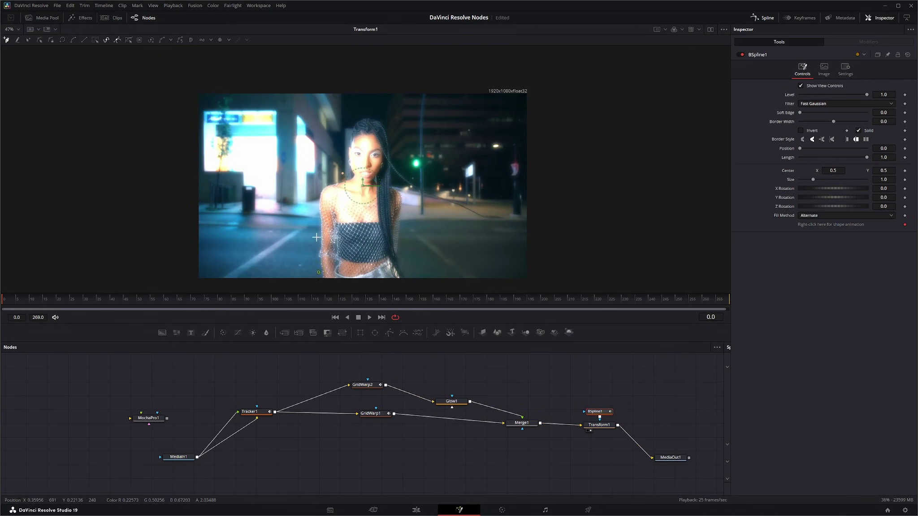
{"action": "left_click", "coordinate": [317, 237]}
{"action": "left_click", "coordinate": [317, 181]}
{"action": "left_click", "coordinate": [335, 152]}
{"action": "left_click", "coordinate": [344, 117]}
{"action": "left_click", "coordinate": [379, 113]}
{"action": "left_click", "coordinate": [406, 146]}
{"action": "left_click", "coordinate": [411, 190]}
{"action": "left_click", "coordinate": [411, 238]}
{"action": "left_click", "coordinate": [410, 267]}
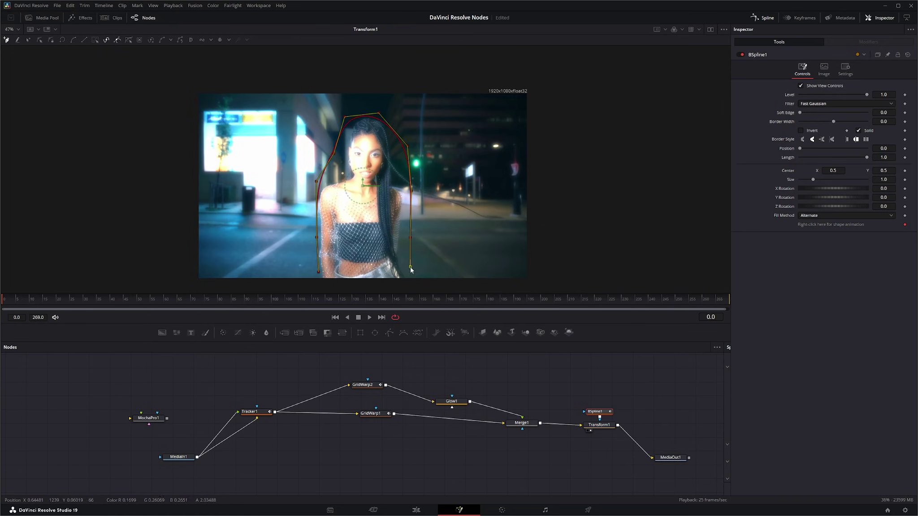
{"action": "left_click", "coordinate": [318, 290]}
Rewire BSpline1 so it masks Glow1 instead of Transform1.
{"action": "left_click_drag", "start_coordinate": [597, 411], "coordinate": [601, 382]}
{"action": "left_click_drag", "start_coordinate": [600, 421], "coordinate": [453, 397]}
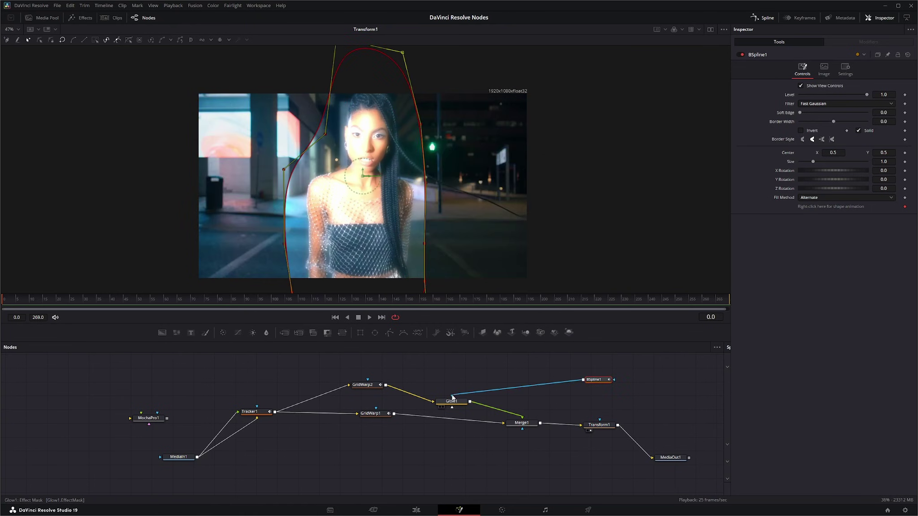
{"action": "left_click", "coordinate": [601, 426]}
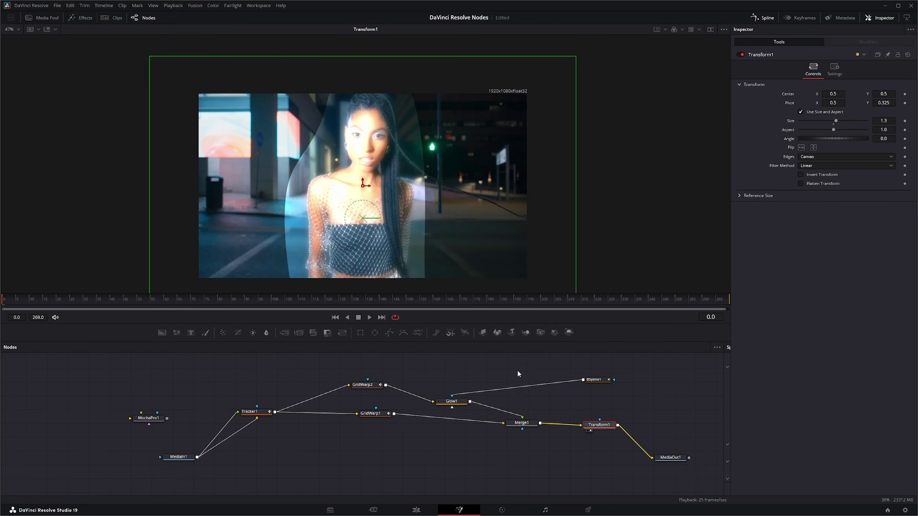
{"action": "left_click", "coordinate": [597, 381]}
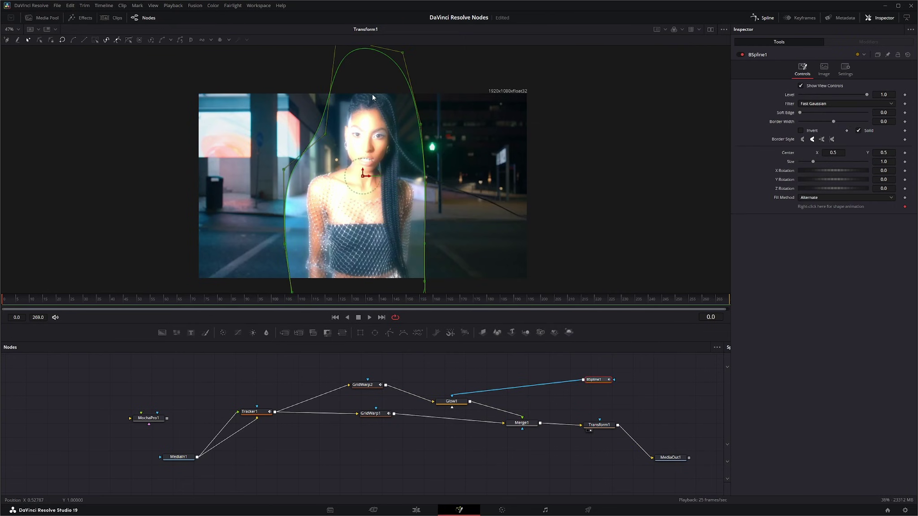
Refine the BSpline1 points to hug the woman's head and sides more tightly.
{"action": "scroll", "coordinate": [375, 101], "scroll_direction": "up", "scroll_amount": 4}
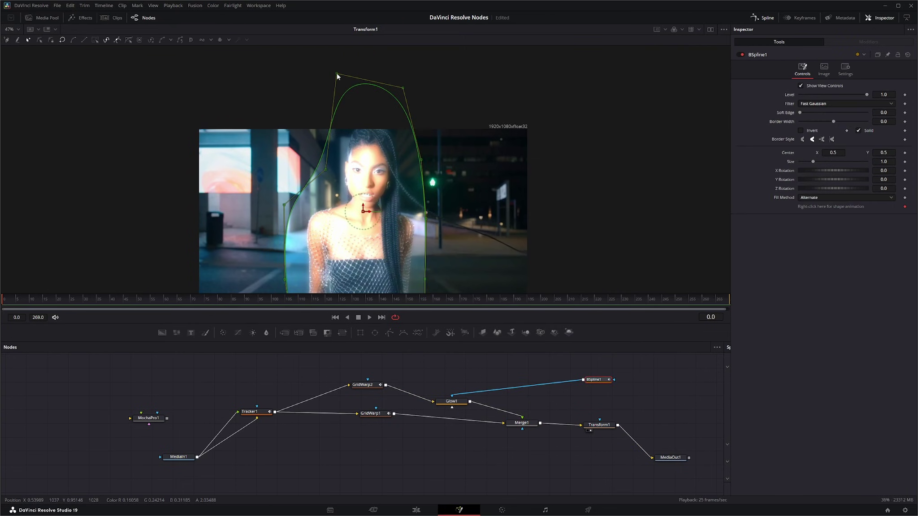
{"action": "left_click_drag", "start_coordinate": [336, 72], "coordinate": [342, 127]}
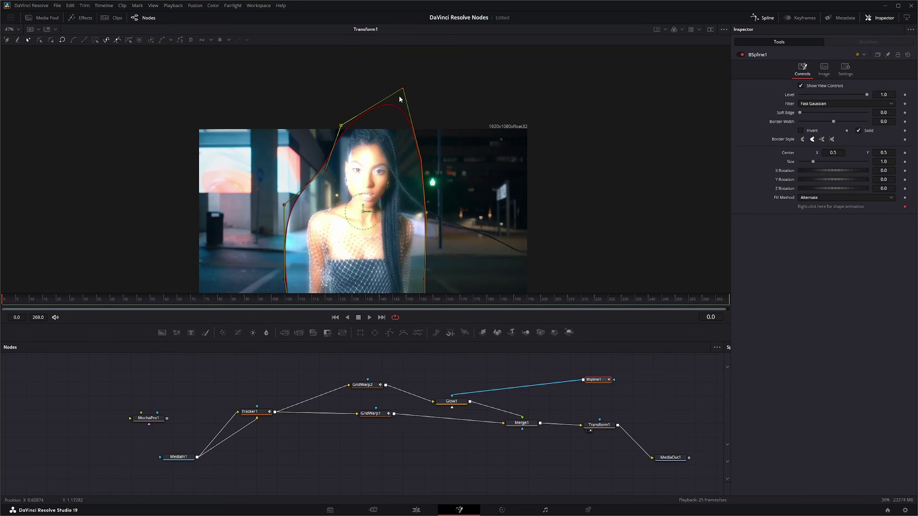
{"action": "left_click_drag", "start_coordinate": [400, 93], "coordinate": [395, 121]}
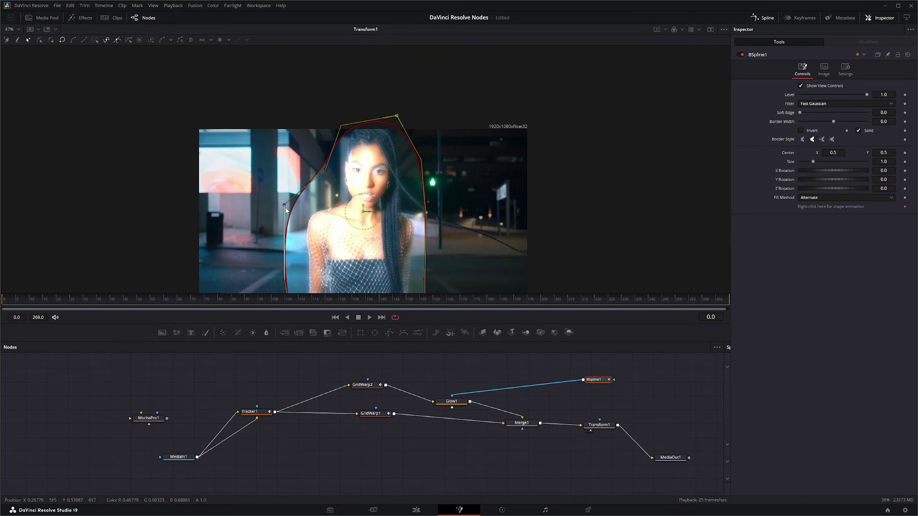
{"action": "left_click_drag", "start_coordinate": [285, 206], "coordinate": [308, 209]}
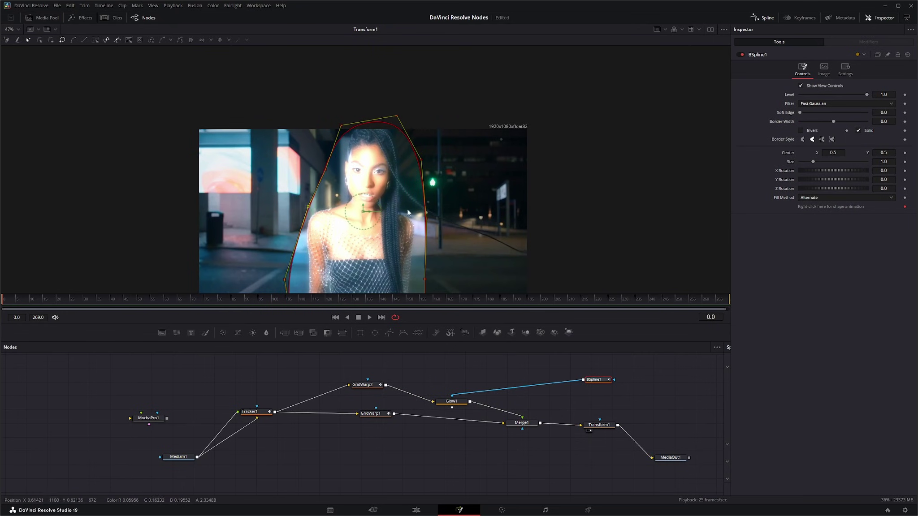
{"action": "left_click_drag", "start_coordinate": [426, 213], "coordinate": [420, 199]}
{"action": "left_click_drag", "start_coordinate": [420, 160], "coordinate": [410, 163]}
{"action": "left_click_drag", "start_coordinate": [464, 198], "coordinate": [464, 123]}
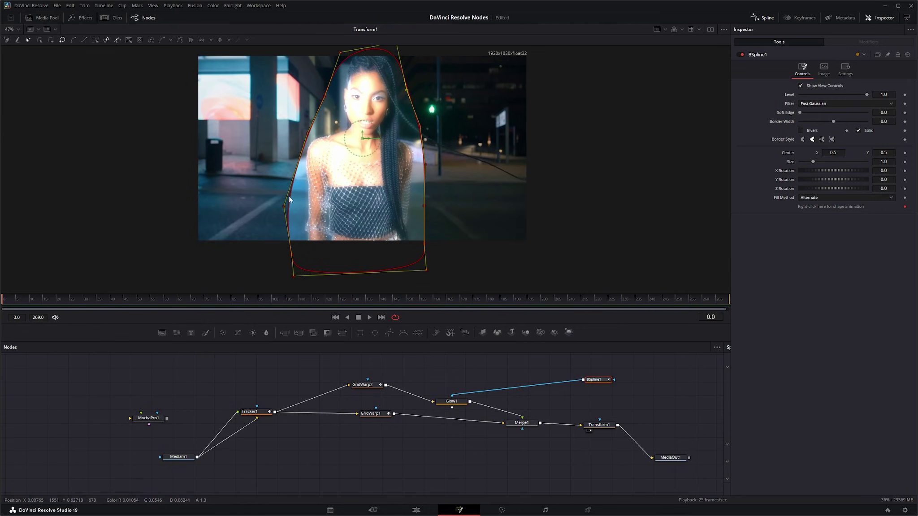
{"action": "left_click_drag", "start_coordinate": [284, 206], "coordinate": [296, 209]}
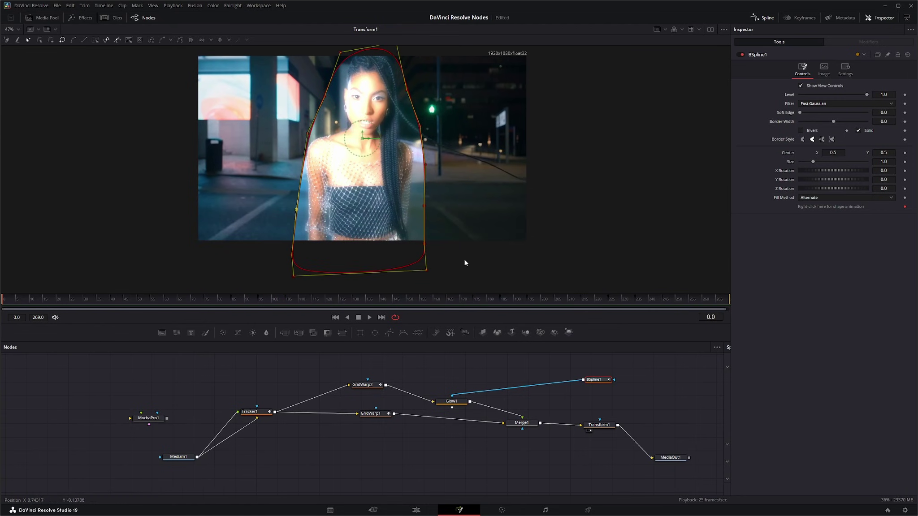
{"action": "left_click_drag", "start_coordinate": [425, 207], "coordinate": [421, 207]}
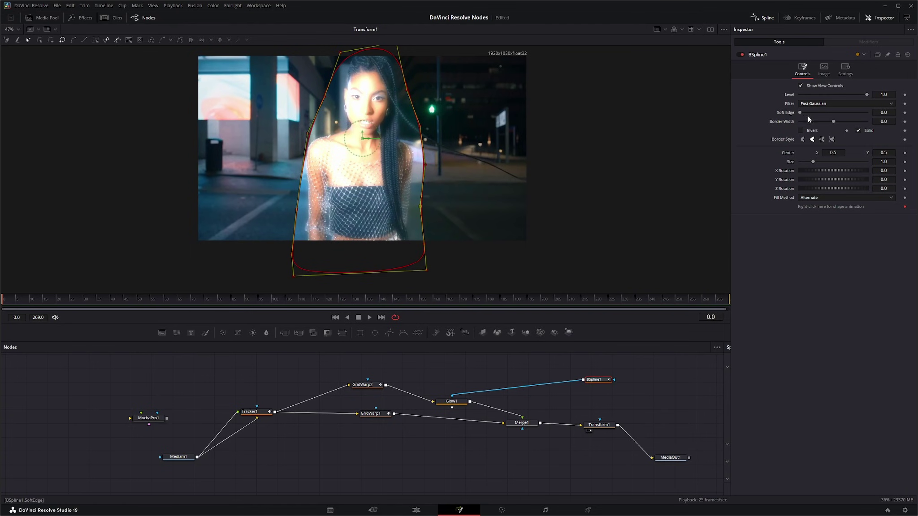
Set the mask's Soft Edge to 0.0588, invert it, and play back the Transform1 output.
{"action": "left_click_drag", "start_coordinate": [804, 113], "coordinate": [819, 113]}
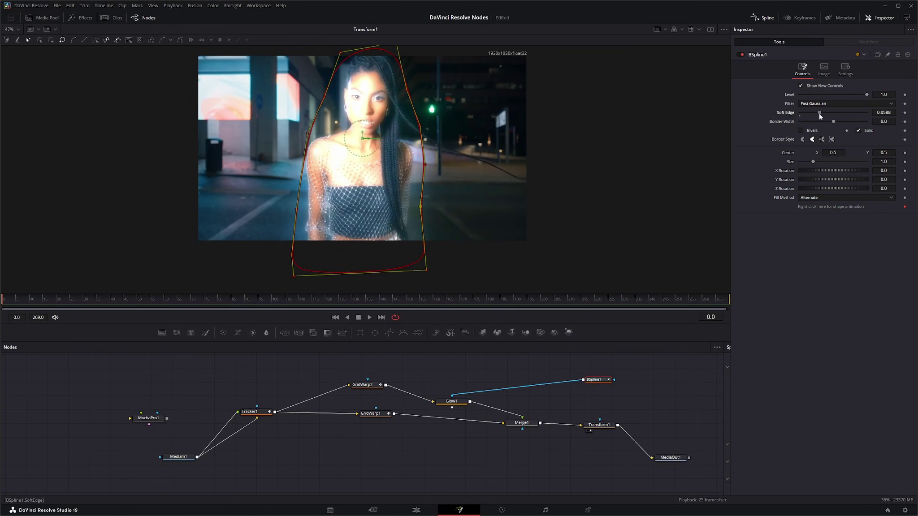
{"action": "left_click", "coordinate": [801, 130]}
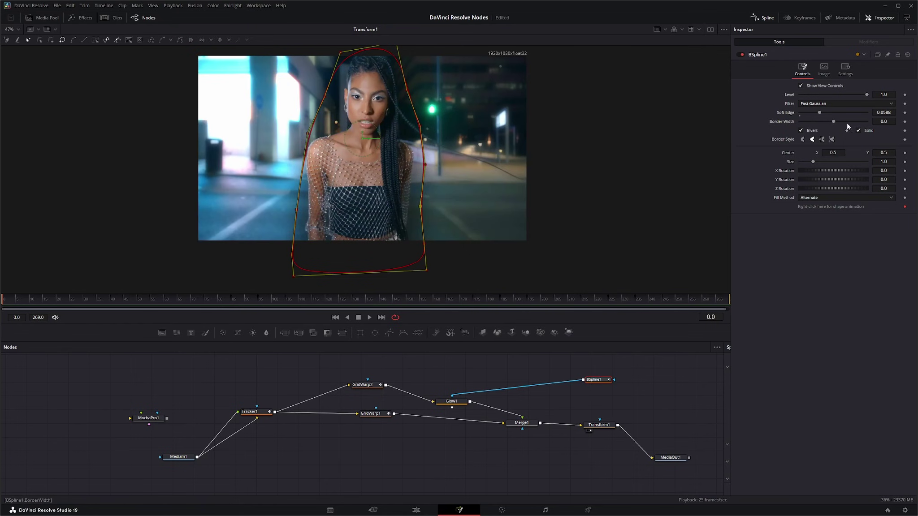
{"action": "left_click_drag", "start_coordinate": [598, 380], "coordinate": [454, 373]}
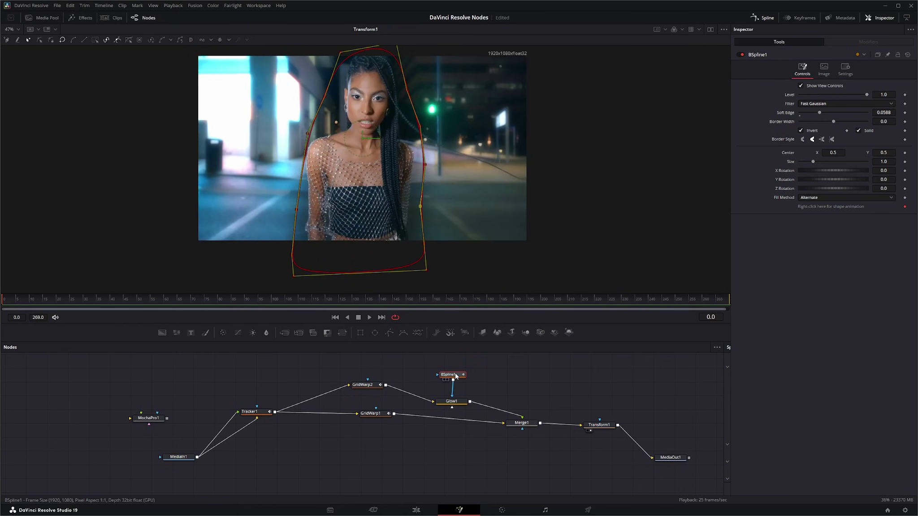
{"action": "left_click", "coordinate": [600, 425]}
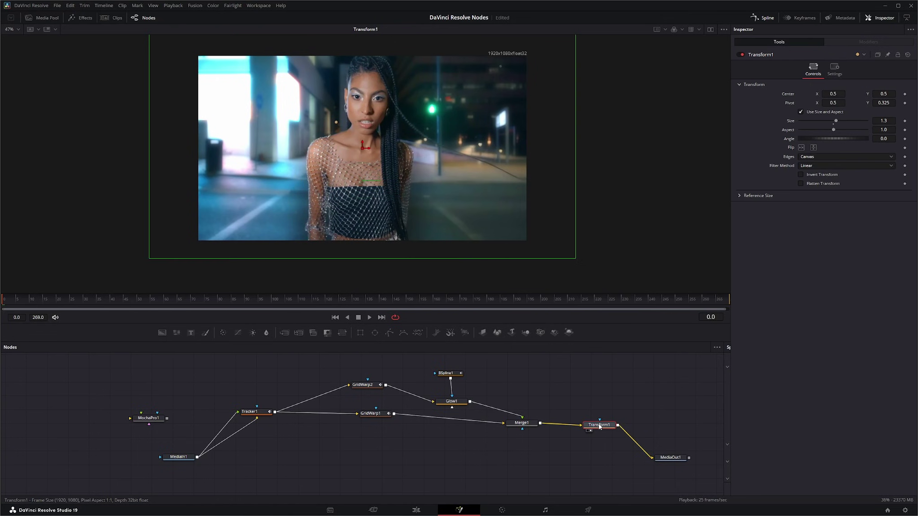
{"action": "left_click", "coordinate": [370, 318]}
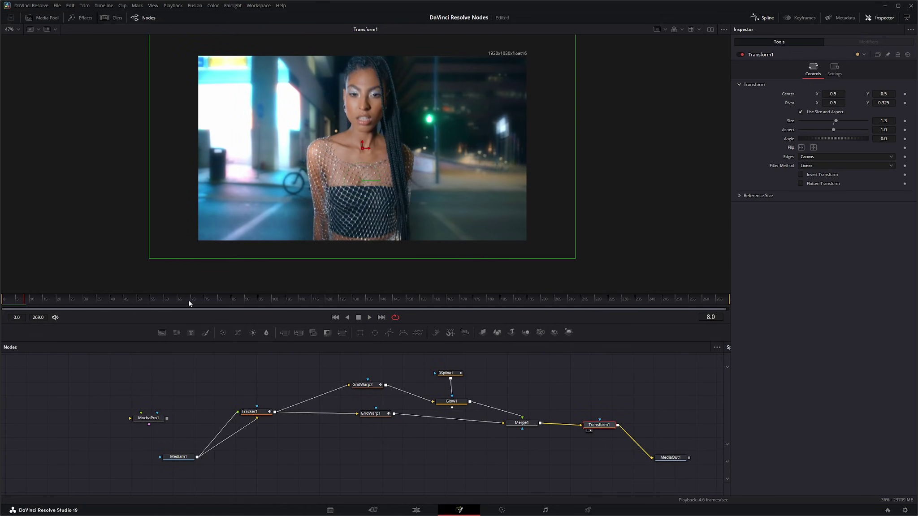
{"action": "left_click_drag", "start_coordinate": [188, 304], "coordinate": [436, 312]}
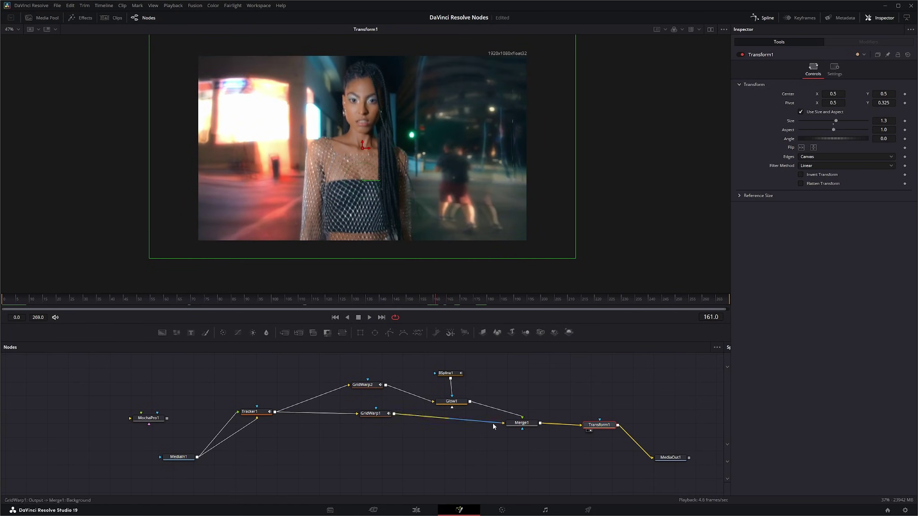
Move Merge1 lower to make room and add a Halation node.
{"action": "left_click_drag", "start_coordinate": [520, 423], "coordinate": [514, 443]}
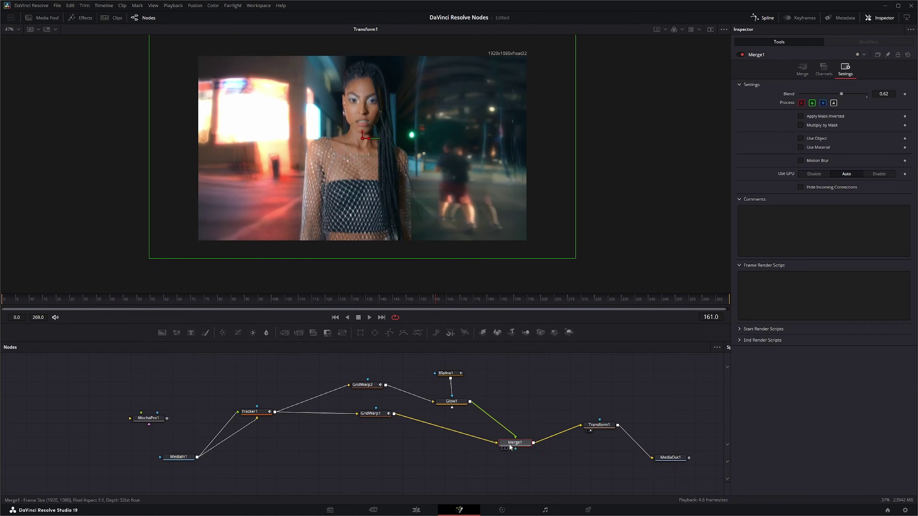
{"action": "left_click", "coordinate": [423, 447]}
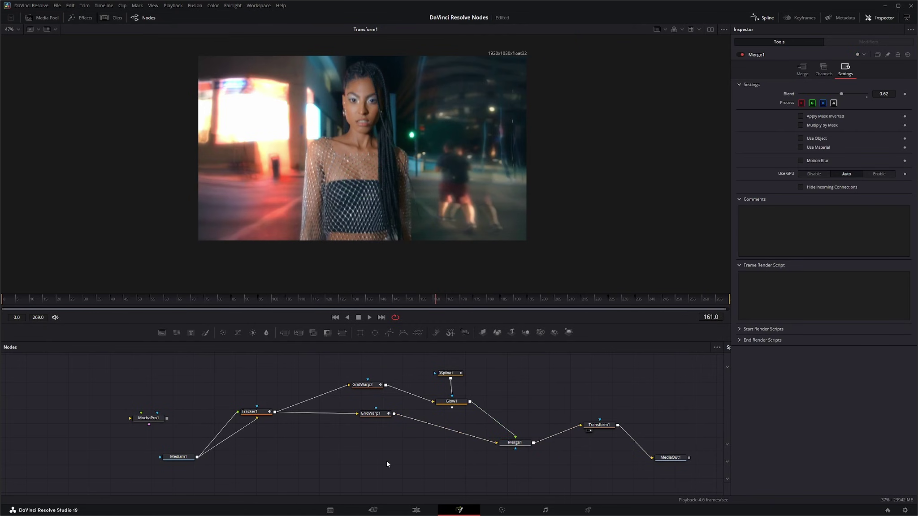
{"action": "key", "text": "shift+space"}
{"action": "type", "text": "hal"}
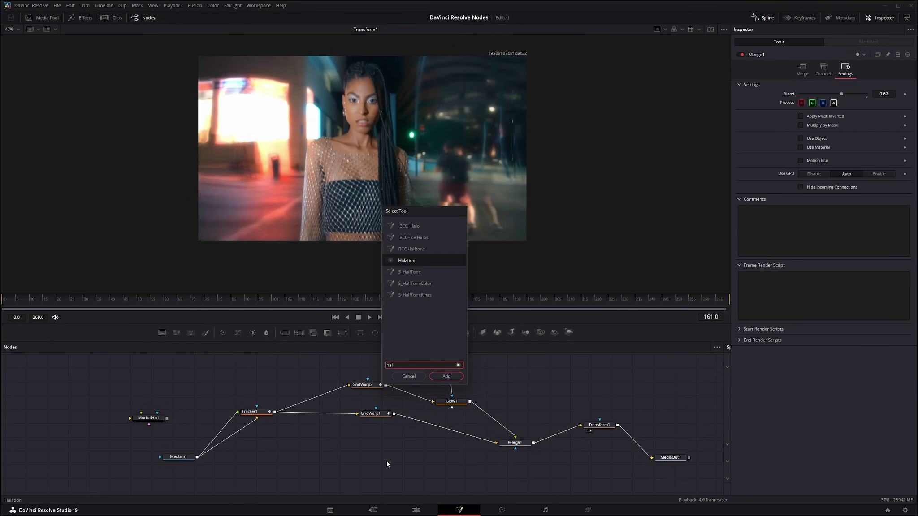
{"action": "key", "text": "Return"}
Insert Halation1 between GridWarp1 and Merge1, mask it with BSpline1, and raise Threshold to 0.481.
{"action": "left_click_drag", "start_coordinate": [388, 464], "coordinate": [453, 431]}
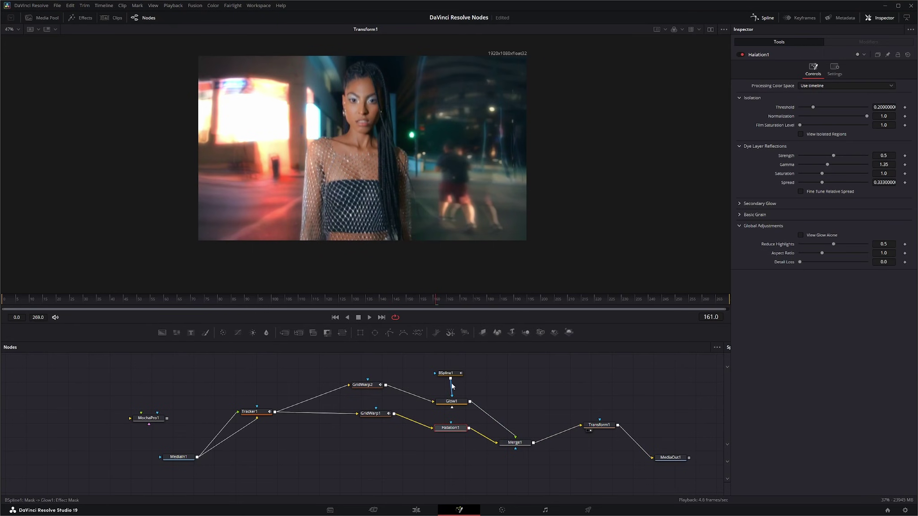
{"action": "left_click_drag", "start_coordinate": [450, 379], "coordinate": [452, 427]}
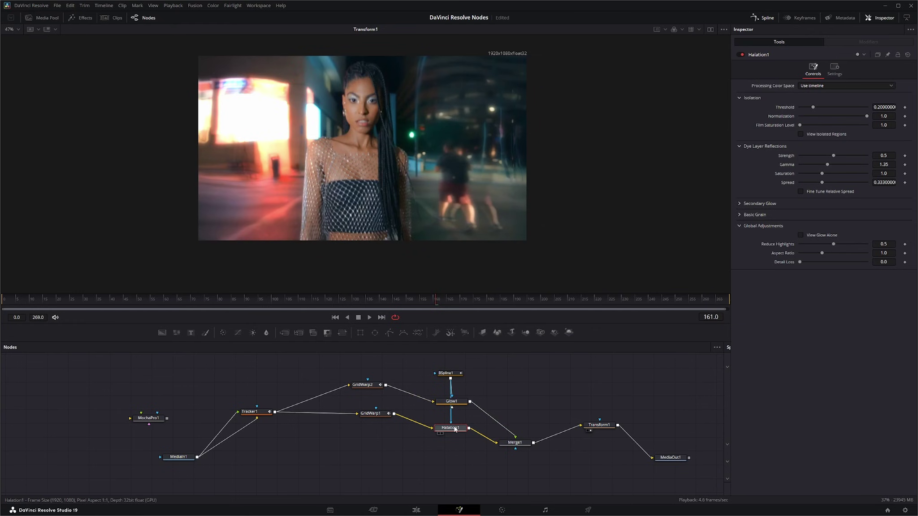
{"action": "left_click_drag", "start_coordinate": [813, 108], "coordinate": [828, 121]}
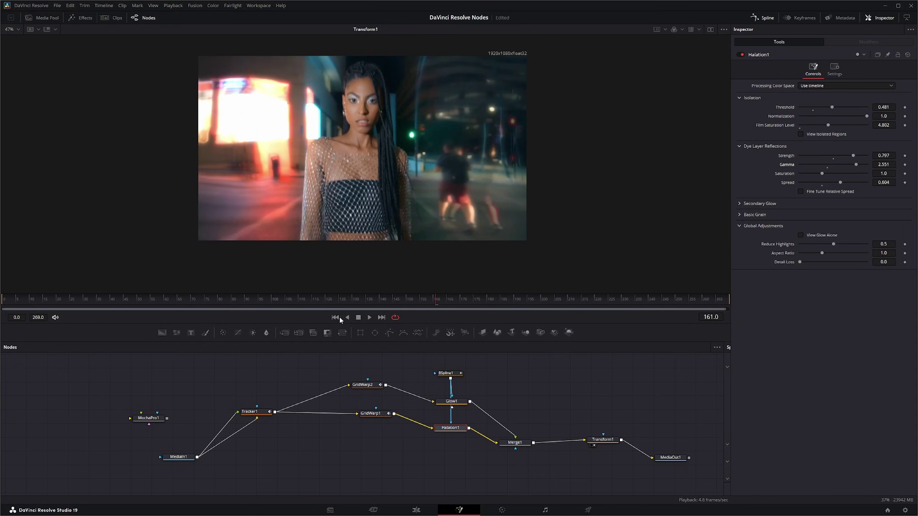
{"action": "left_click", "coordinate": [335, 317]}
{"action": "left_click", "coordinate": [369, 317]}
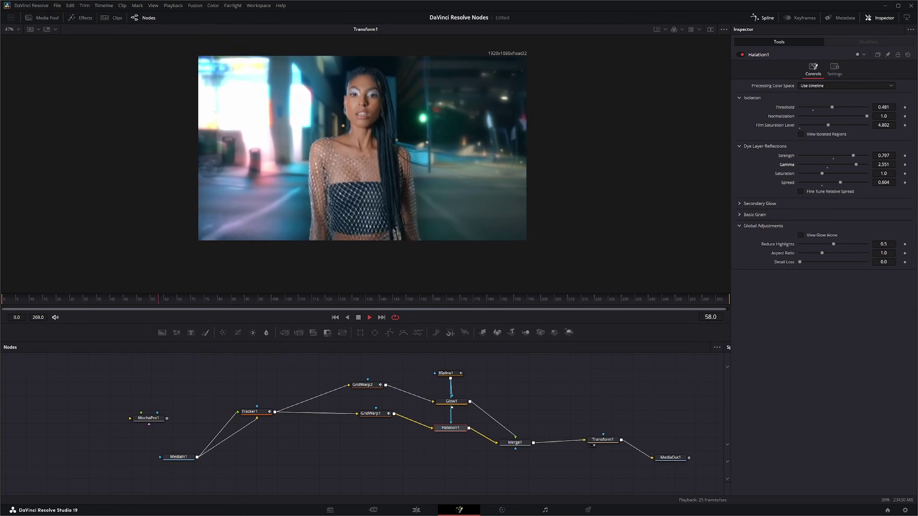